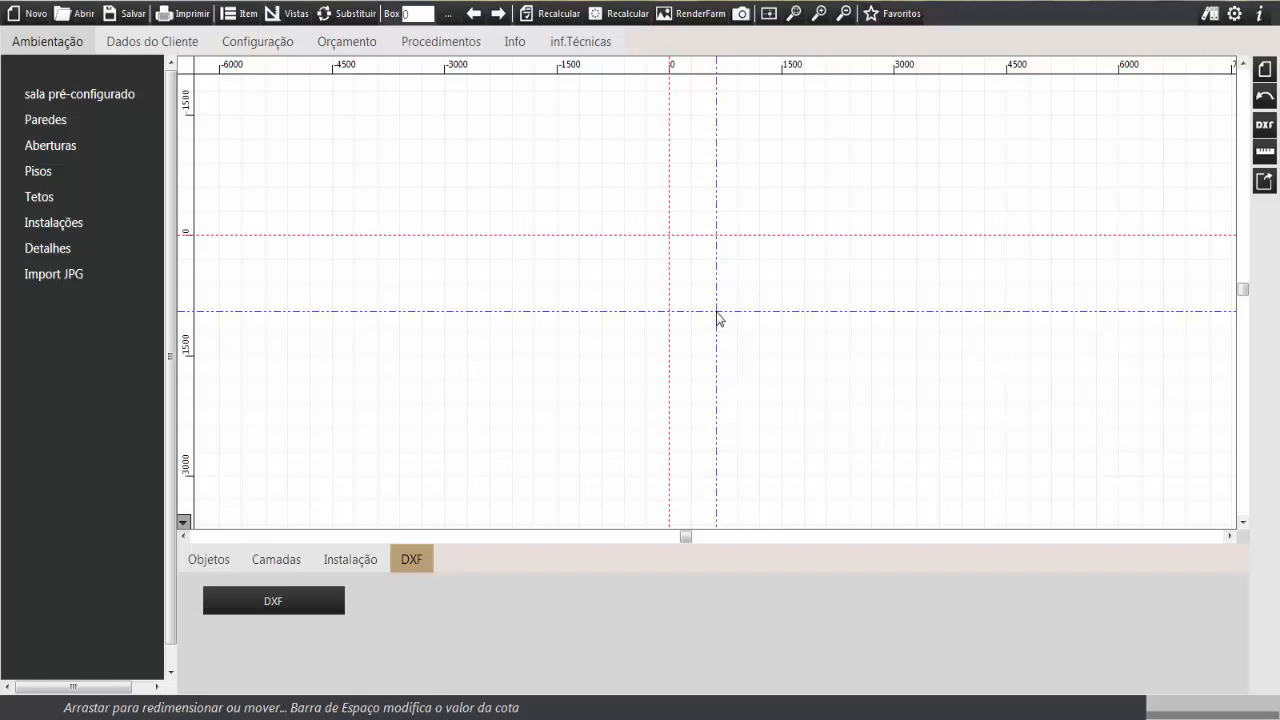
Step: Draw the room's first two walls from the origin, horizontal and then vertical, each 3000 long and 150 thick
{"action": "left_click", "coordinate": [50, 122]}
{"action": "left_click", "coordinate": [28, 155]}
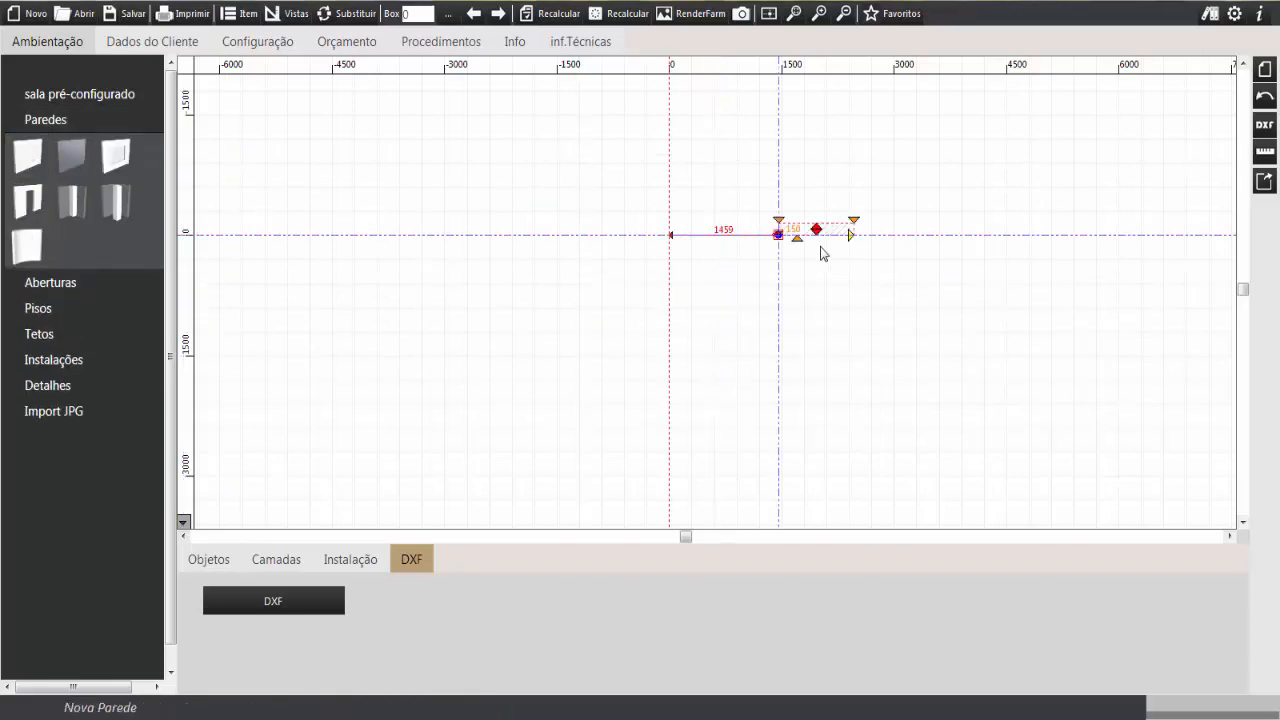
{"action": "scroll", "coordinate": [714, 231], "scroll_direction": "up", "scroll_amount": 3}
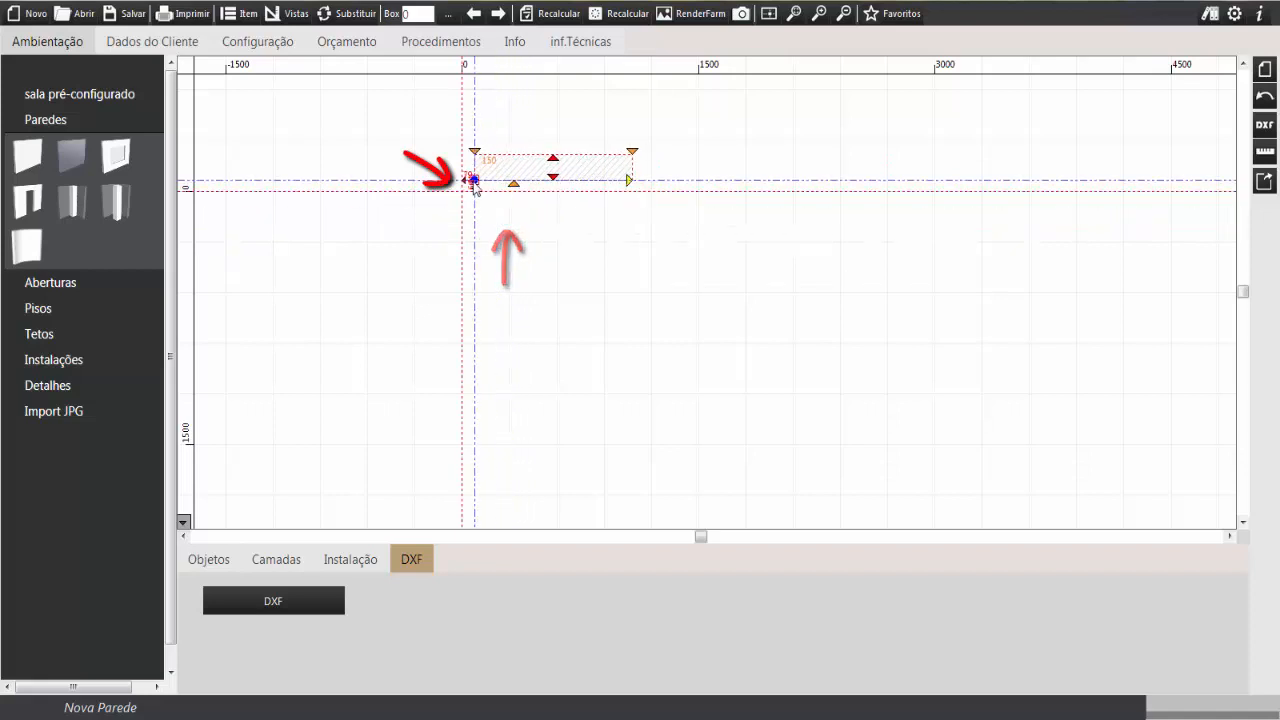
{"action": "left_click", "coordinate": [466, 191]}
{"action": "type", "text": "3000"}
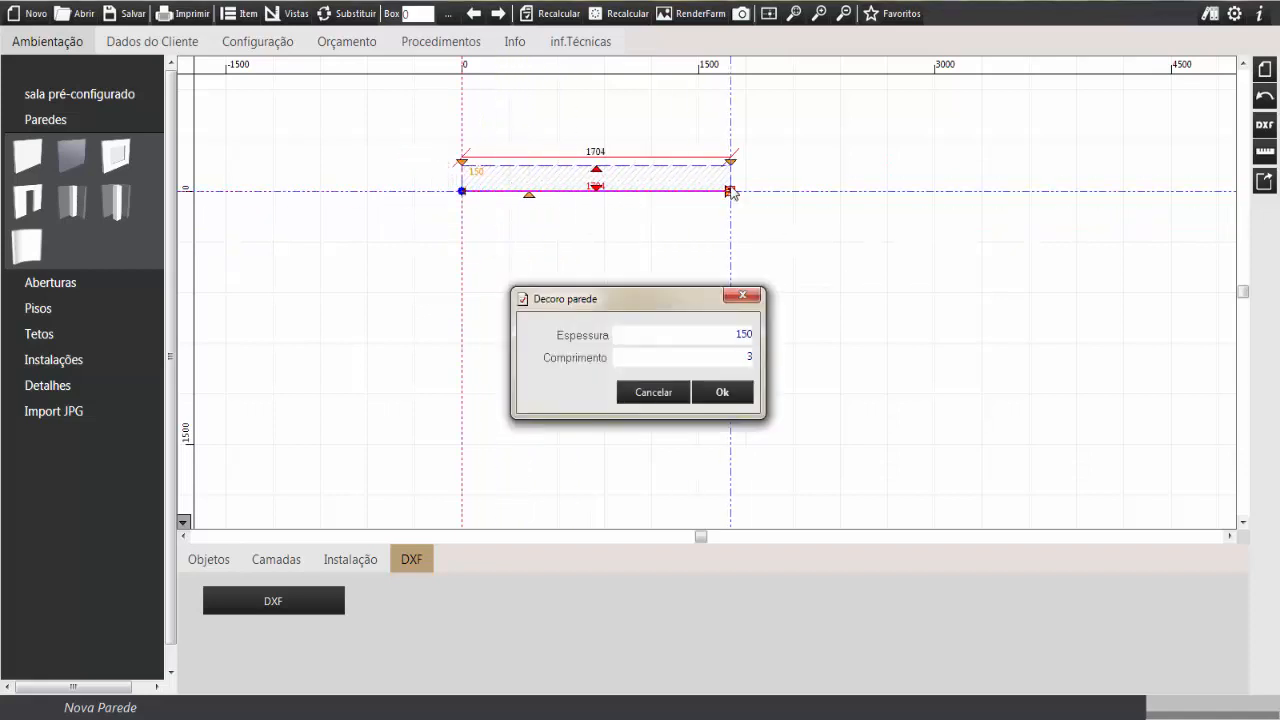
{"action": "key", "text": "Return"}
{"action": "type", "text": "3000"}
{"action": "key", "text": "Return"}
Step: Draw the bottom and left walls to close the square room at the starting corner
{"action": "scroll", "coordinate": [937, 471], "scroll_direction": "down", "scroll_amount": 3}
{"action": "scroll", "coordinate": [937, 471], "scroll_direction": "up", "scroll_amount": 2}
{"action": "middle_click_drag", "start_coordinate": [937, 471], "coordinate": [904, 303]}
{"action": "left_click", "coordinate": [678, 407]}
{"action": "left_click", "coordinate": [678, 167]}
{"action": "scroll", "coordinate": [790, 289], "scroll_direction": "up", "scroll_amount": 2}
{"action": "middle_click_drag", "start_coordinate": [798, 289], "coordinate": [751, 301]}
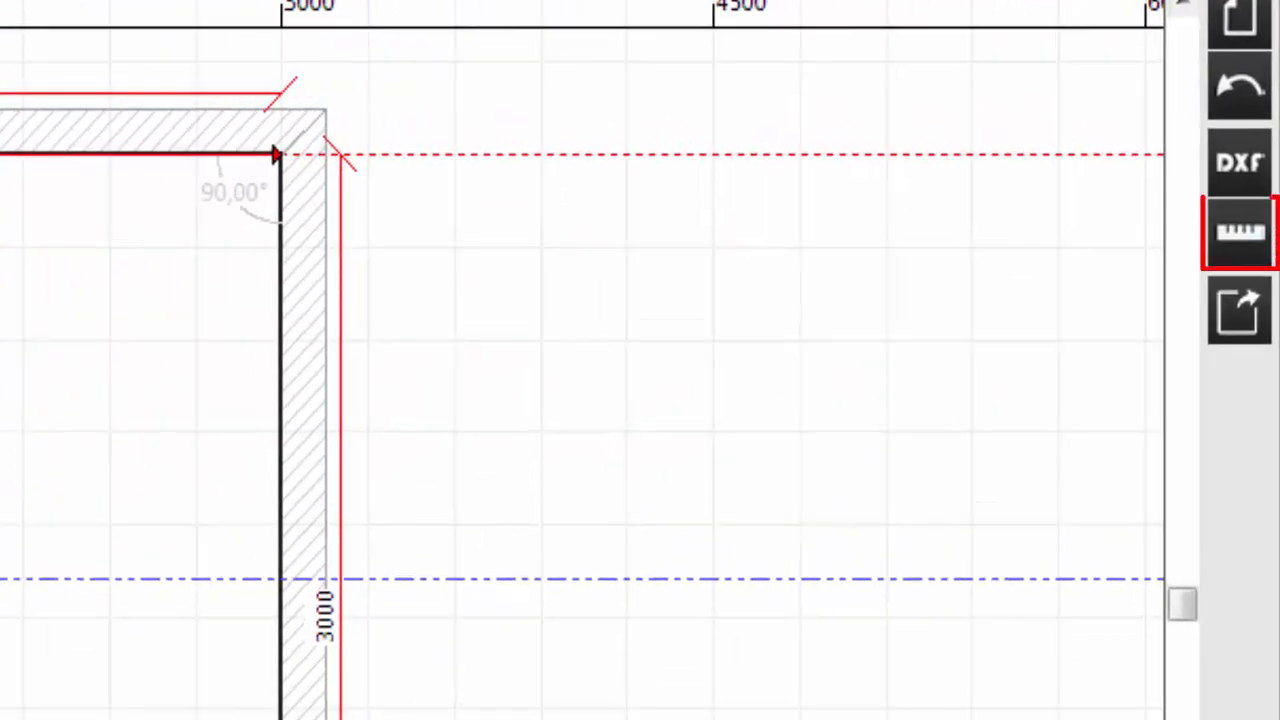
Step: Add a vertical dimension of 100 from the top-left inner corner, ending at 0 x 100 x 0, and place it inside the room
{"action": "left_click", "coordinate": [1240, 258]}
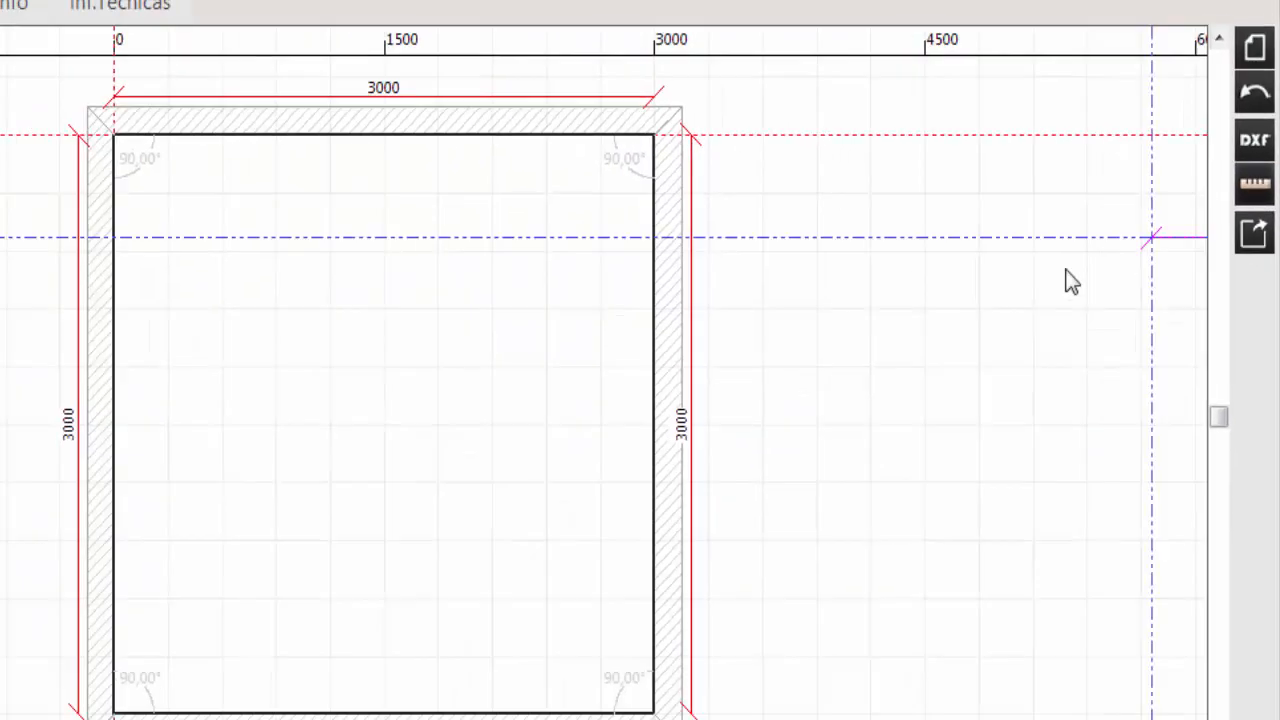
{"action": "scroll", "coordinate": [729, 291], "scroll_direction": "up", "scroll_amount": 1}
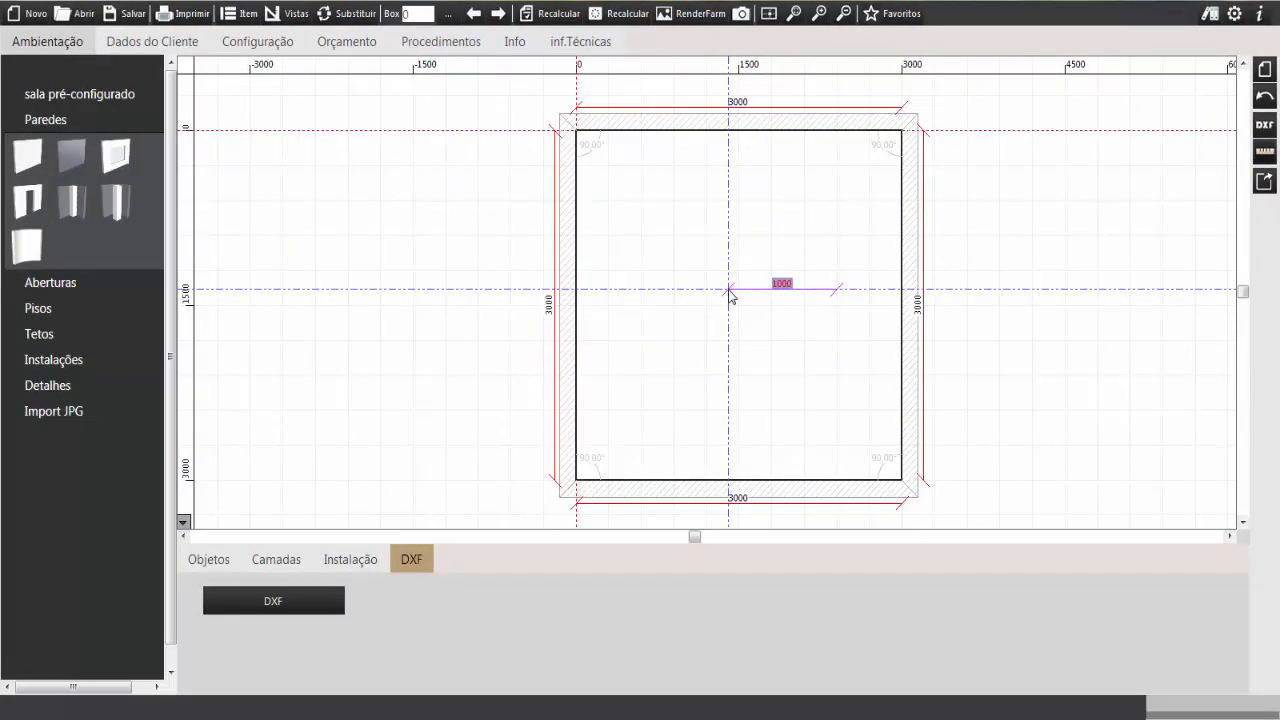
{"action": "scroll", "coordinate": [677, 275], "scroll_direction": "up", "scroll_amount": 3}
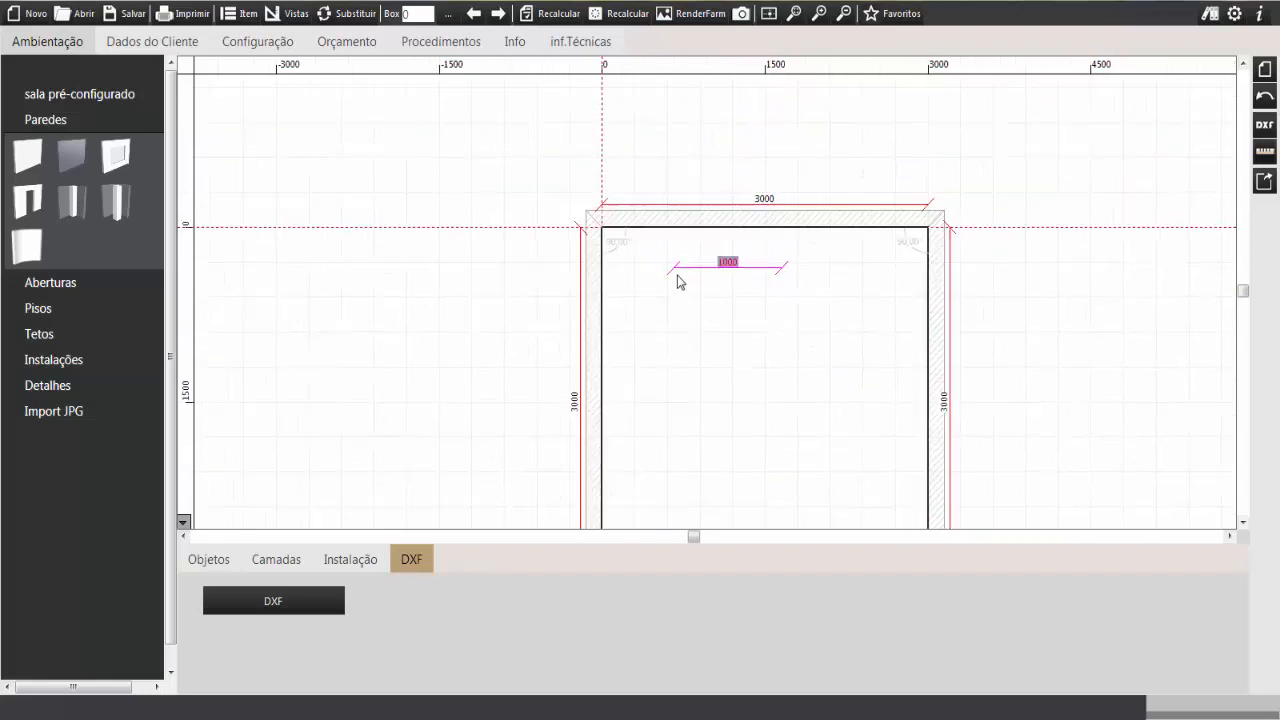
{"action": "left_click", "coordinate": [566, 212]}
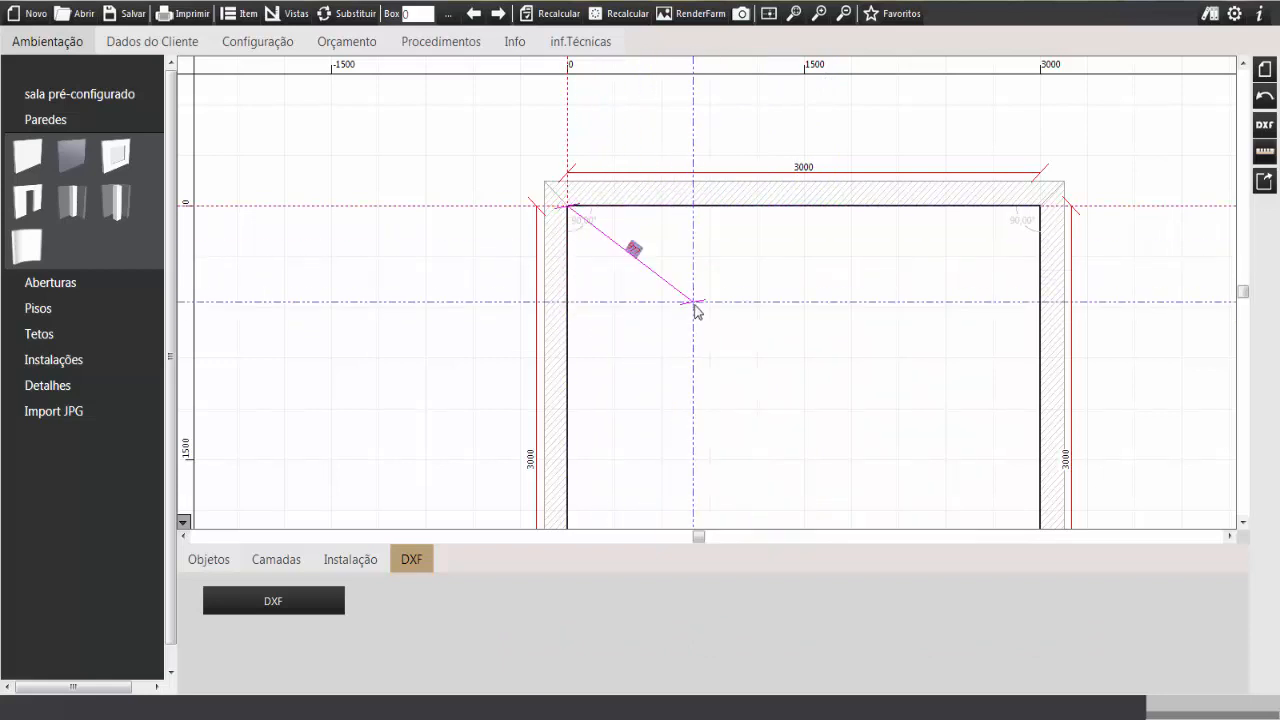
{"action": "scroll", "coordinate": [650, 216], "scroll_direction": "up", "scroll_amount": 2}
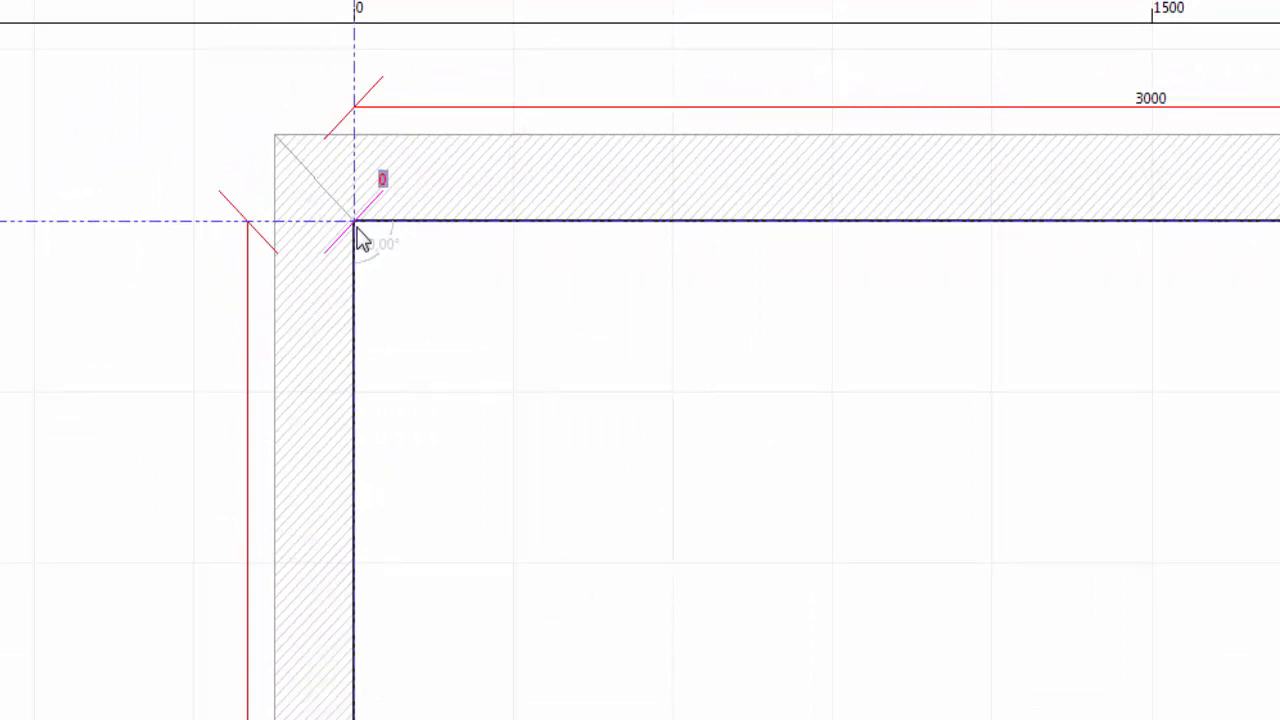
{"action": "scroll", "coordinate": [362, 240], "scroll_direction": "up", "scroll_amount": 3}
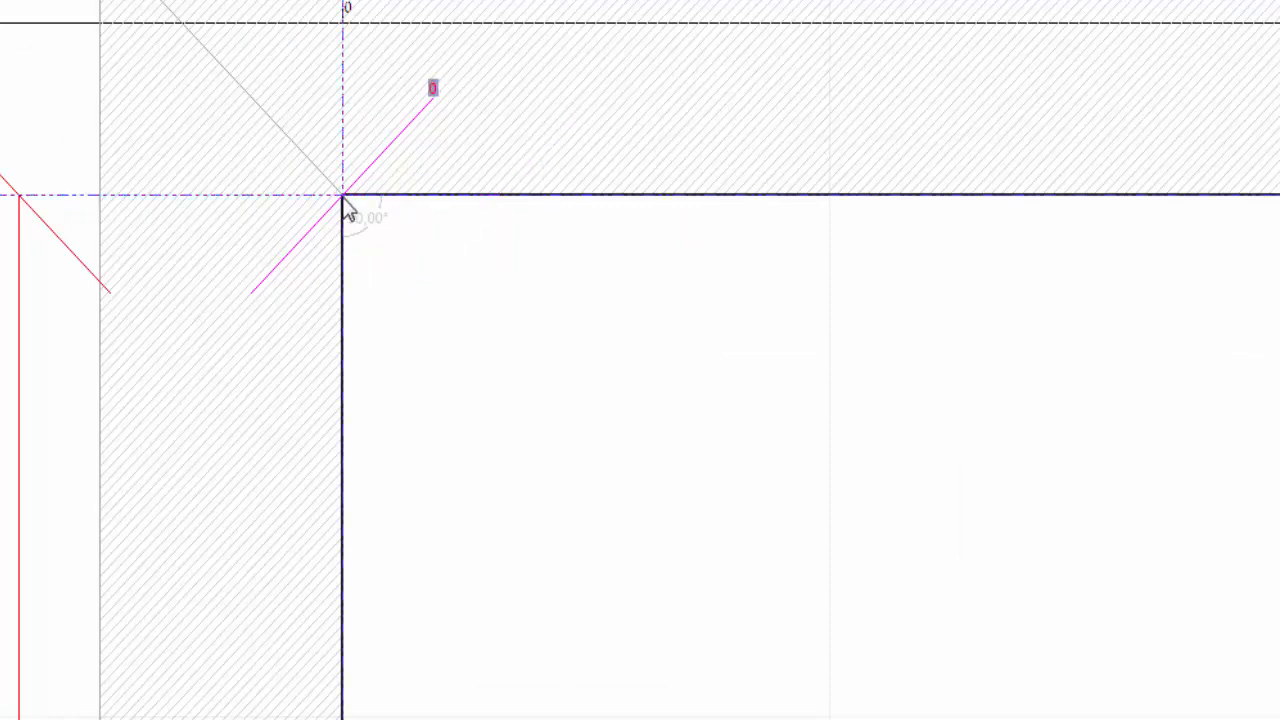
{"action": "left_click", "coordinate": [343, 196]}
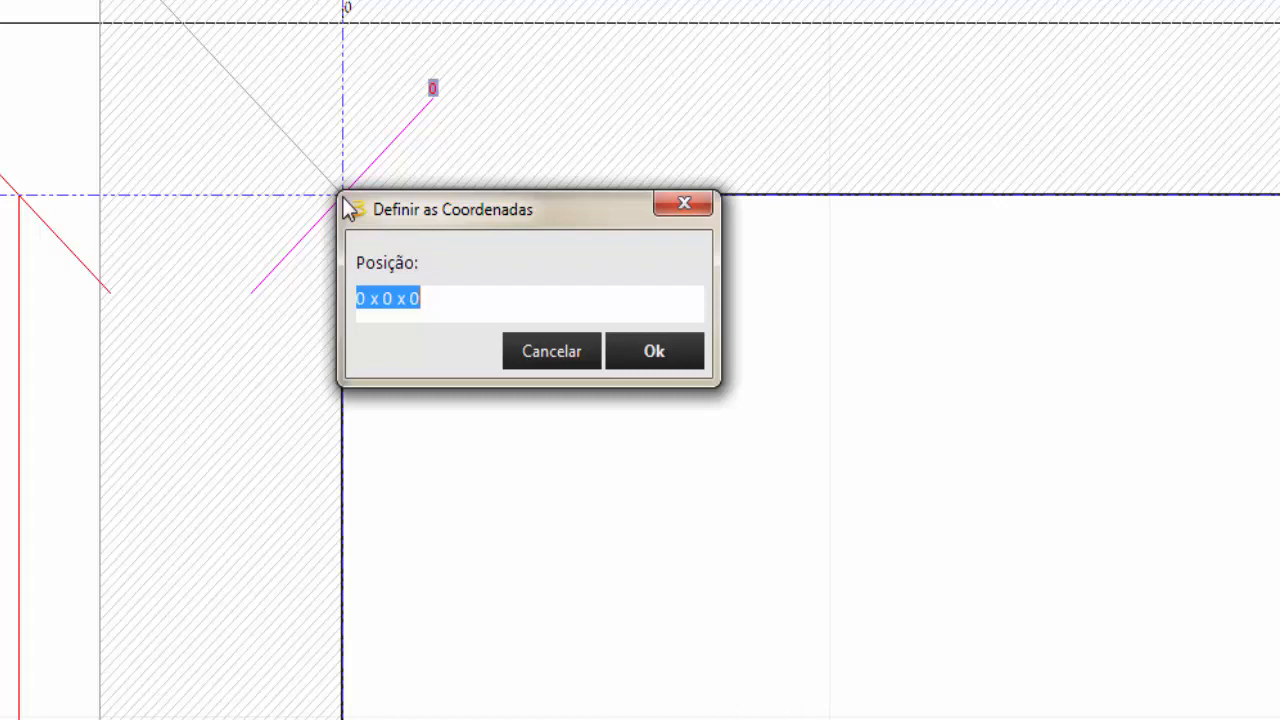
{"action": "left_click_drag", "start_coordinate": [348, 208], "coordinate": [637, 414]}
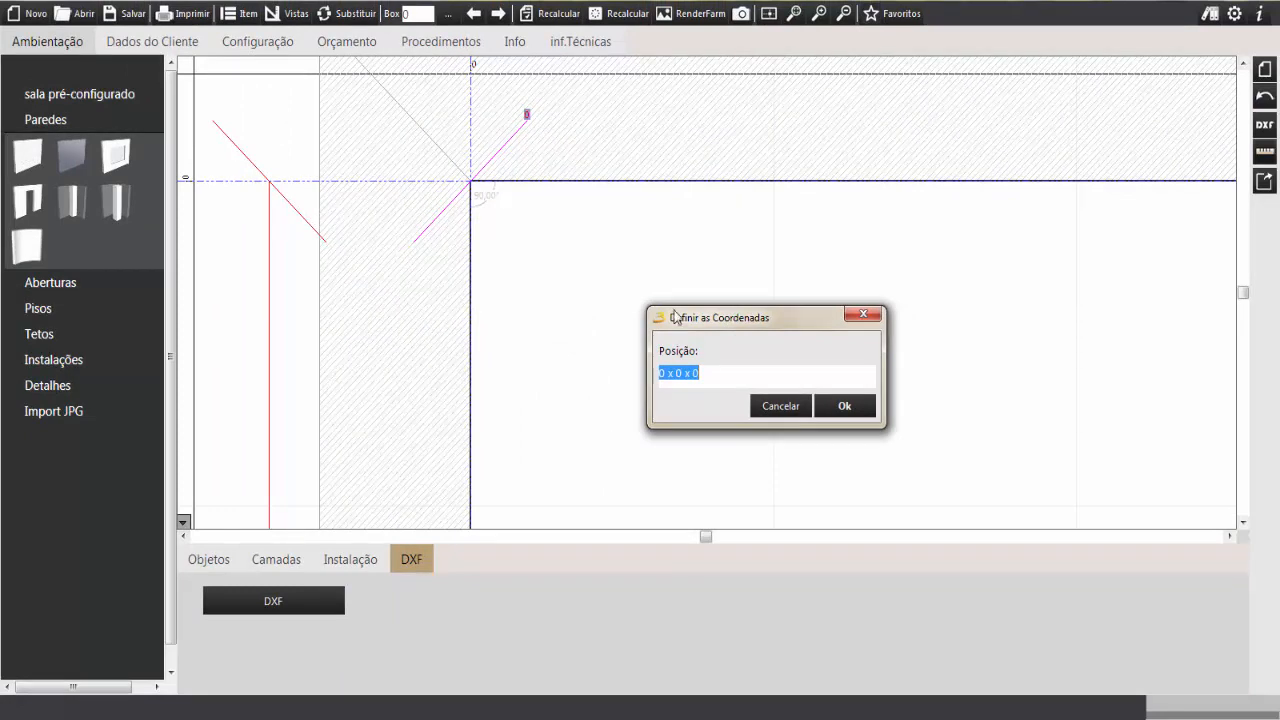
{"action": "double_click", "coordinate": [678, 373]}
{"action": "type", "text": "100"}
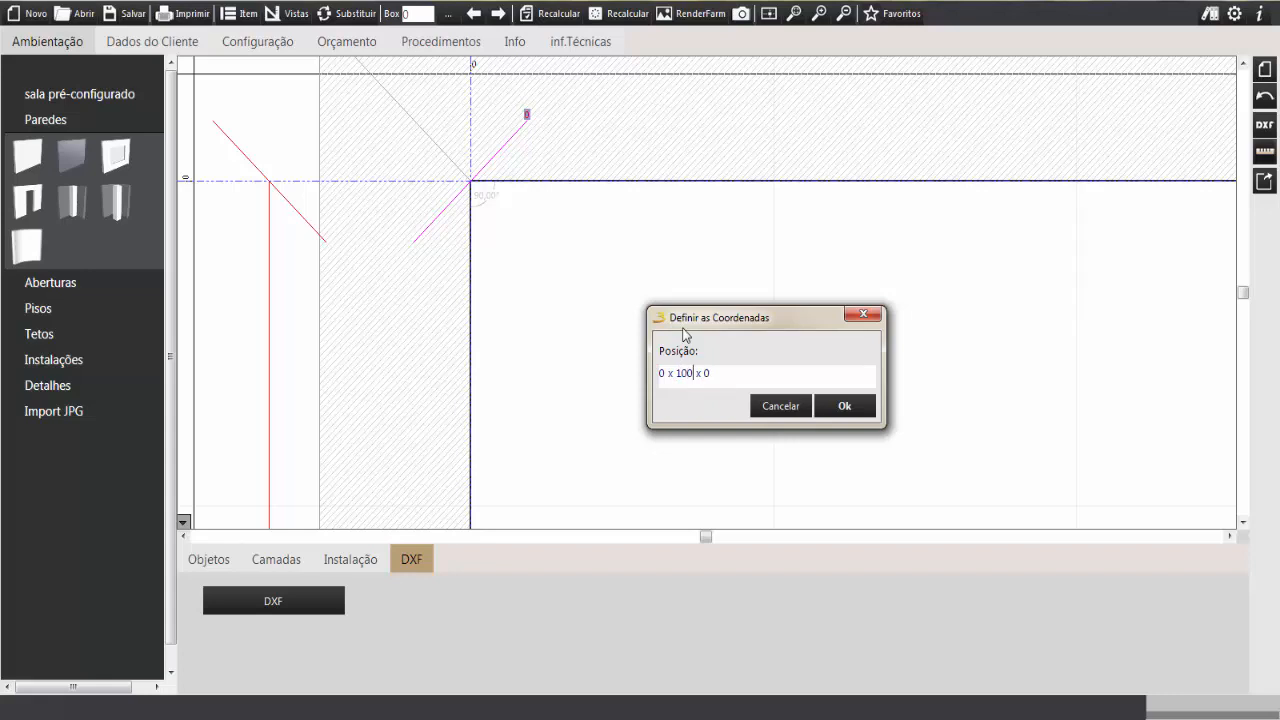
{"action": "key", "text": "Return"}
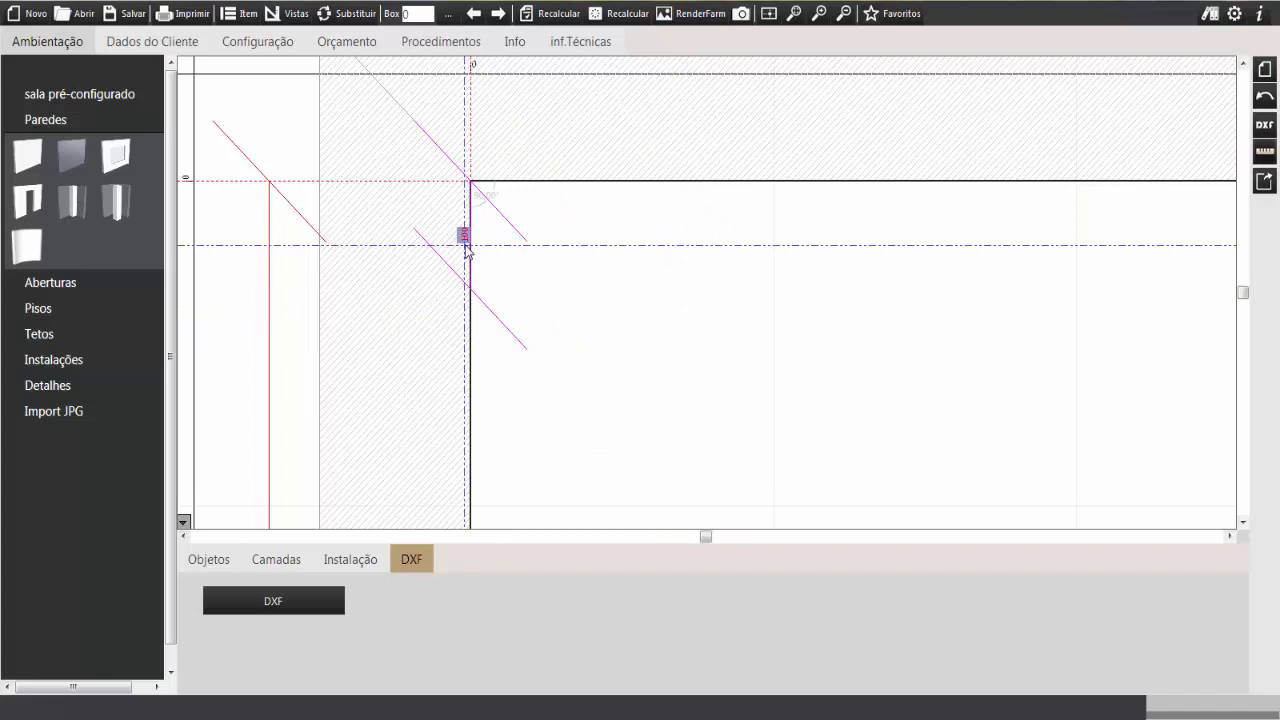
{"action": "scroll", "coordinate": [514, 251], "scroll_direction": "up", "scroll_amount": 2}
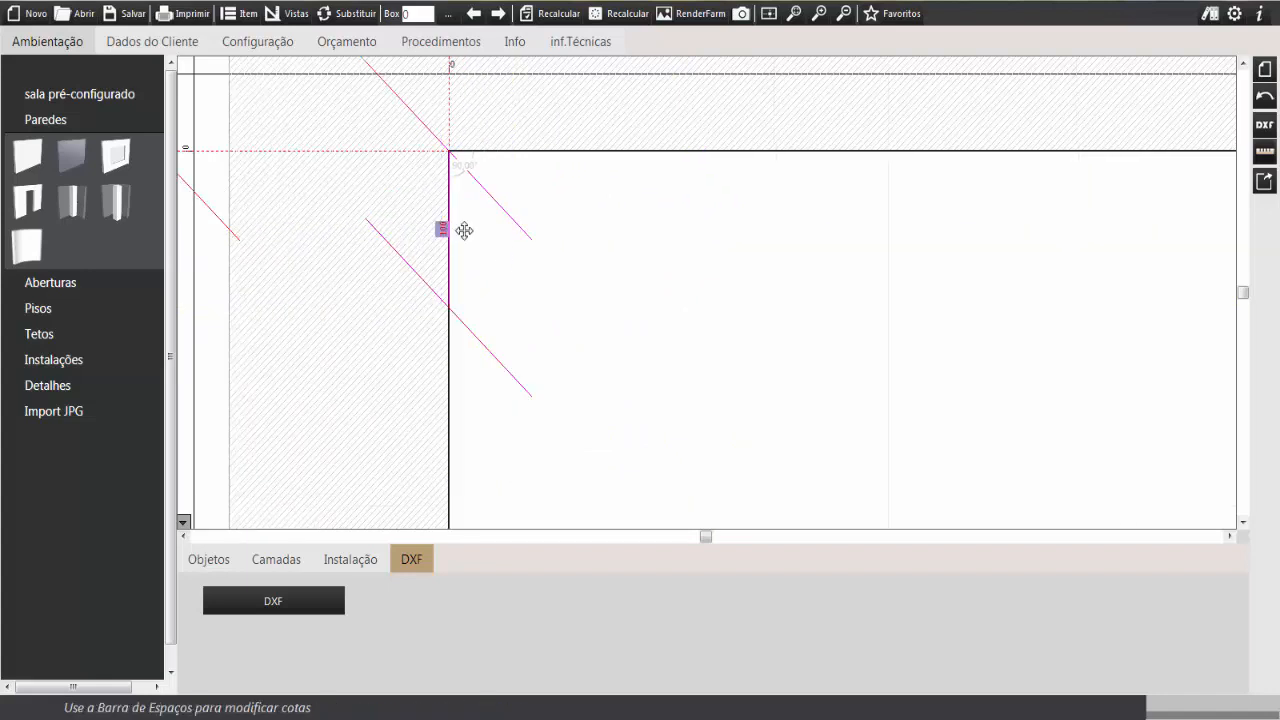
{"action": "left_click", "coordinate": [609, 245]}
{"action": "scroll", "coordinate": [622, 322], "scroll_direction": "down", "scroll_amount": 2}
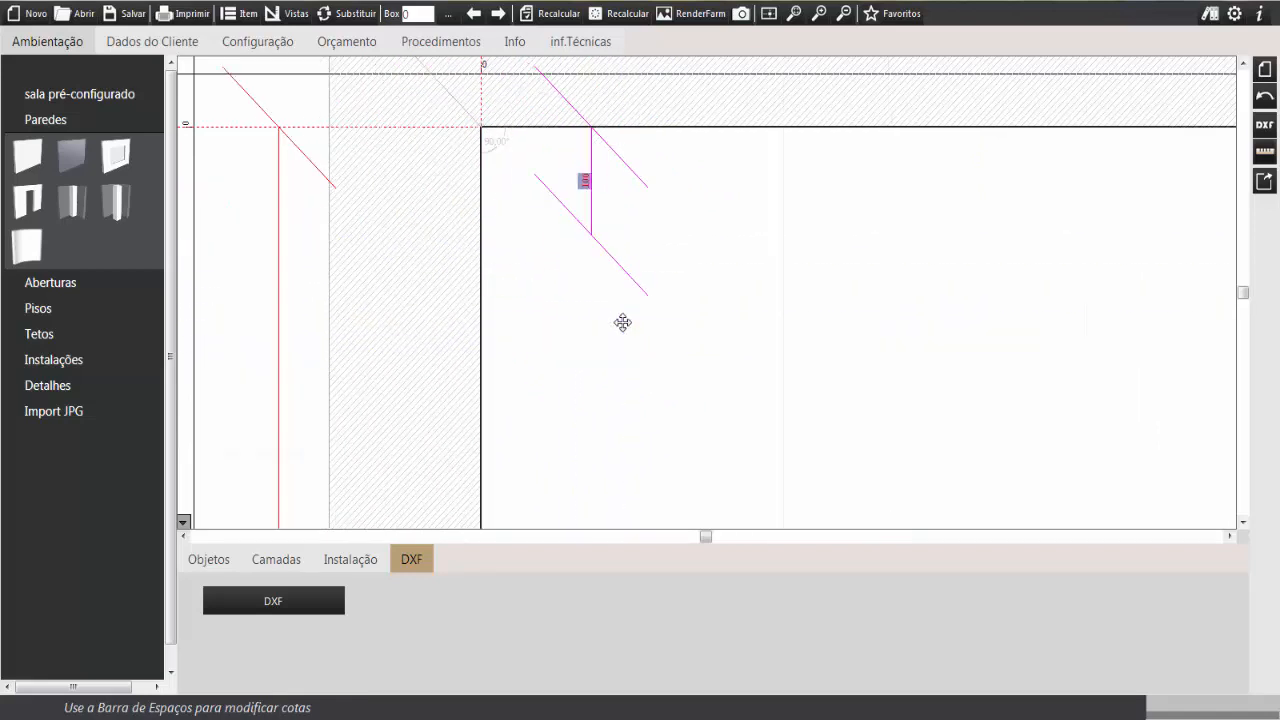
Step: Add a horizontal dimension of 100 from the top-left inner corner and place it inside the room near the vertical one
{"action": "left_click", "coordinate": [1266, 155]}
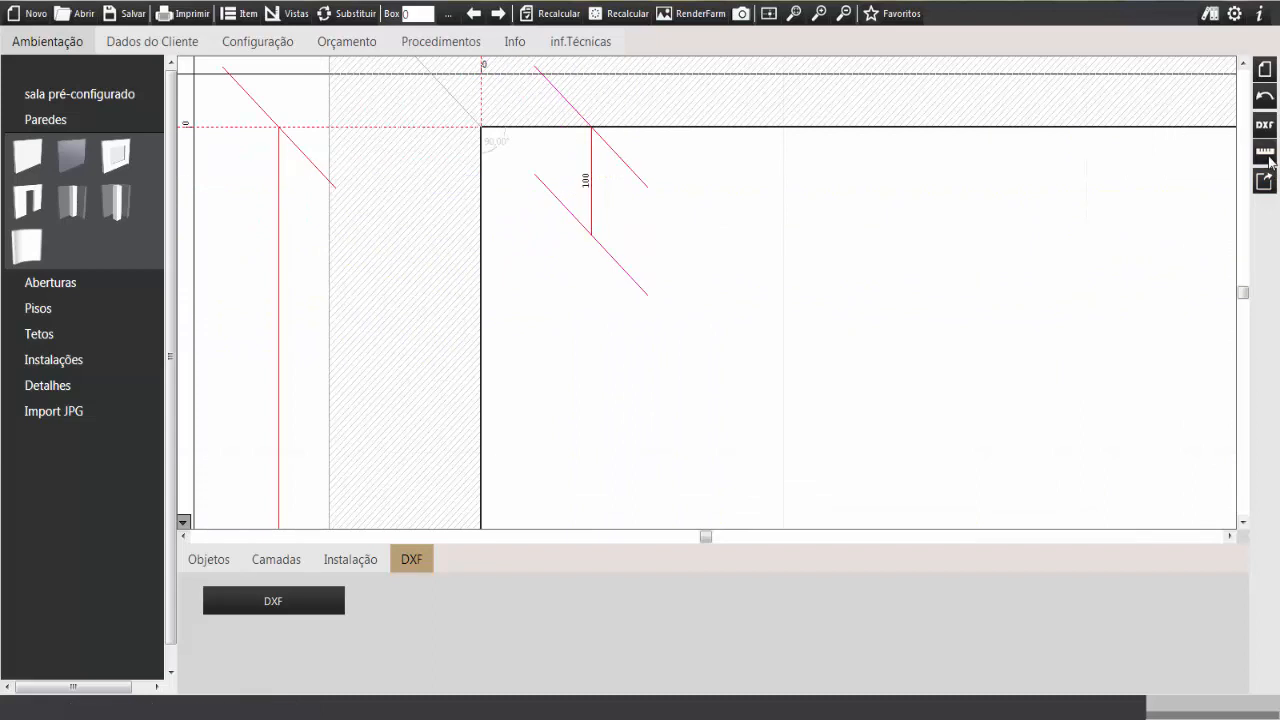
{"action": "left_click", "coordinate": [485, 131]}
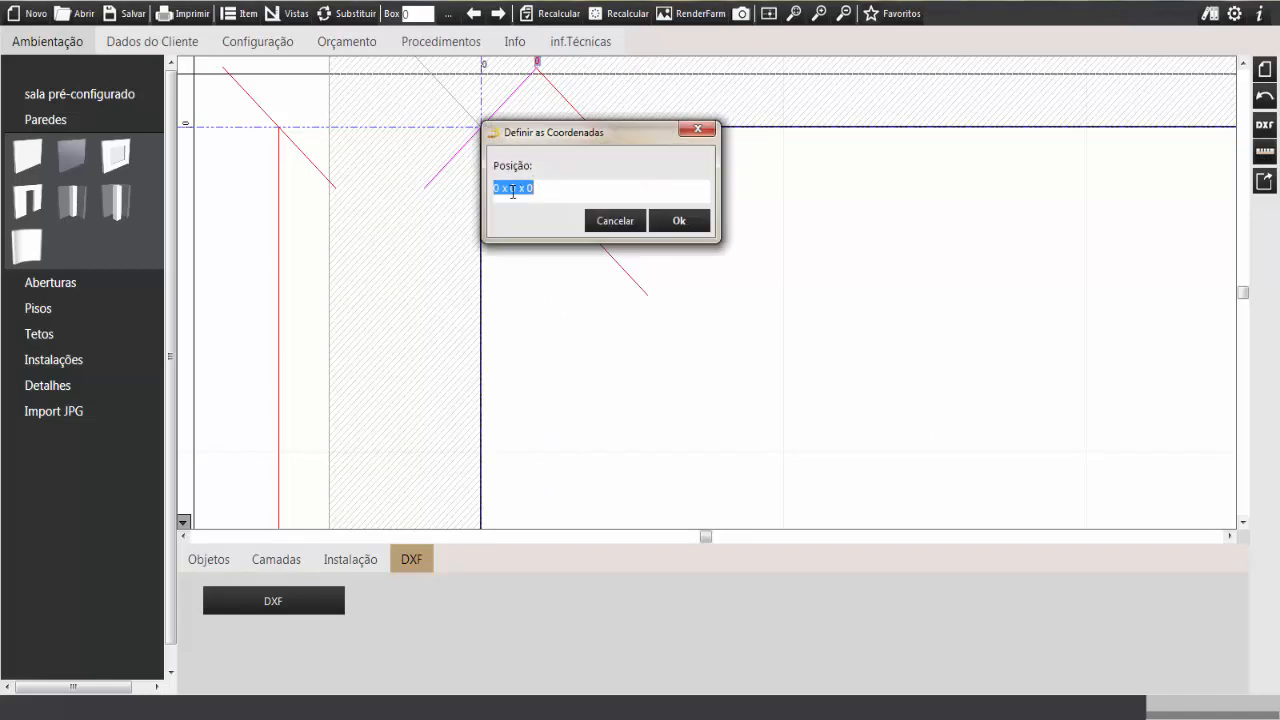
{"action": "left_click_drag", "start_coordinate": [500, 188], "coordinate": [464, 190]}
{"action": "type", "text": "100"}
{"action": "key", "text": "Return"}
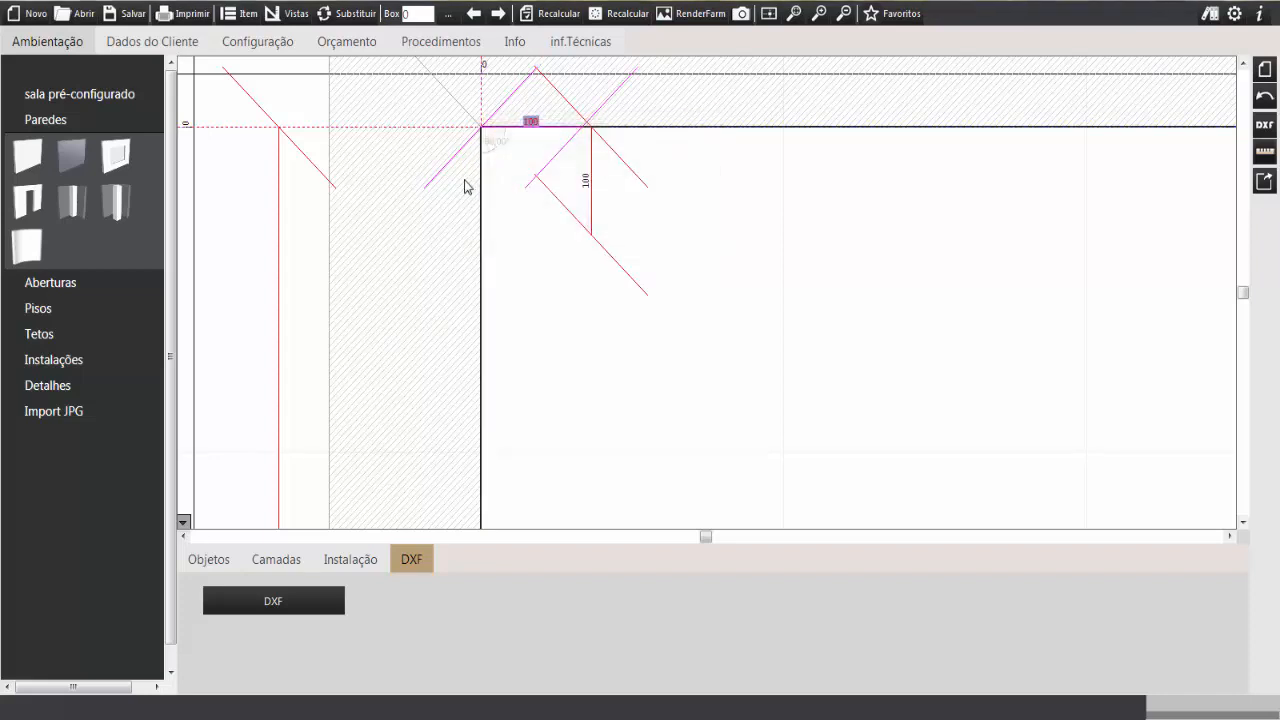
{"action": "left_click", "coordinate": [481, 235]}
{"action": "left_click_drag", "start_coordinate": [589, 188], "coordinate": [581, 180]}
Step: Dimension from the top-right inner corner horizontally to 2900 x 0 x 0 and place the dimension just below the top wall
{"action": "scroll", "coordinate": [581, 182], "scroll_direction": "down", "scroll_amount": 5}
{"action": "middle_click_drag", "start_coordinate": [655, 272], "coordinate": [570, 226]}
{"action": "scroll", "coordinate": [539, 313], "scroll_direction": "down", "scroll_amount": 4}
{"action": "scroll", "coordinate": [570, 226], "scroll_direction": "up", "scroll_amount": 2}
{"action": "middle_click_drag", "start_coordinate": [548, 305], "coordinate": [548, 264]}
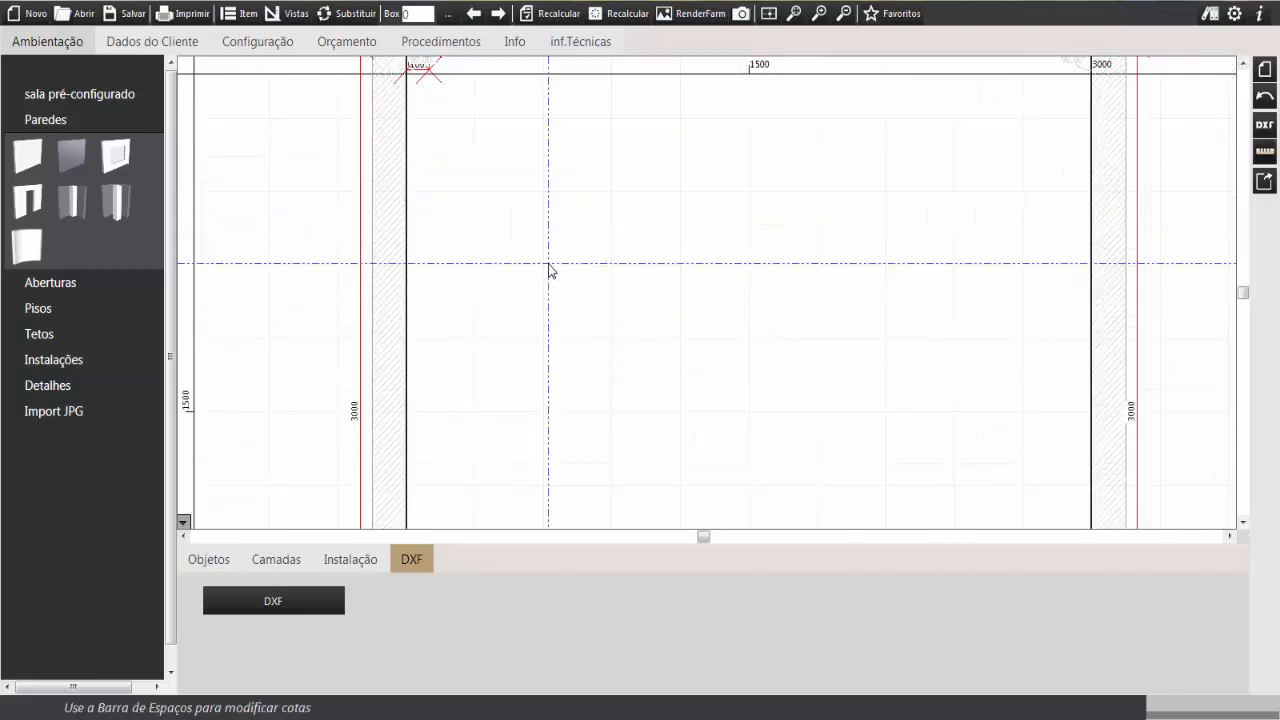
{"action": "middle_click_drag", "start_coordinate": [834, 155], "coordinate": [660, 268]}
{"action": "middle_click_drag", "start_coordinate": [864, 206], "coordinate": [846, 233]}
{"action": "scroll", "coordinate": [846, 233], "scroll_direction": "up", "scroll_amount": 2}
{"action": "left_click", "coordinate": [1264, 152]}
{"action": "middle_click_drag", "start_coordinate": [968, 235], "coordinate": [939, 281]}
{"action": "scroll", "coordinate": [945, 275], "scroll_direction": "up", "scroll_amount": 2}
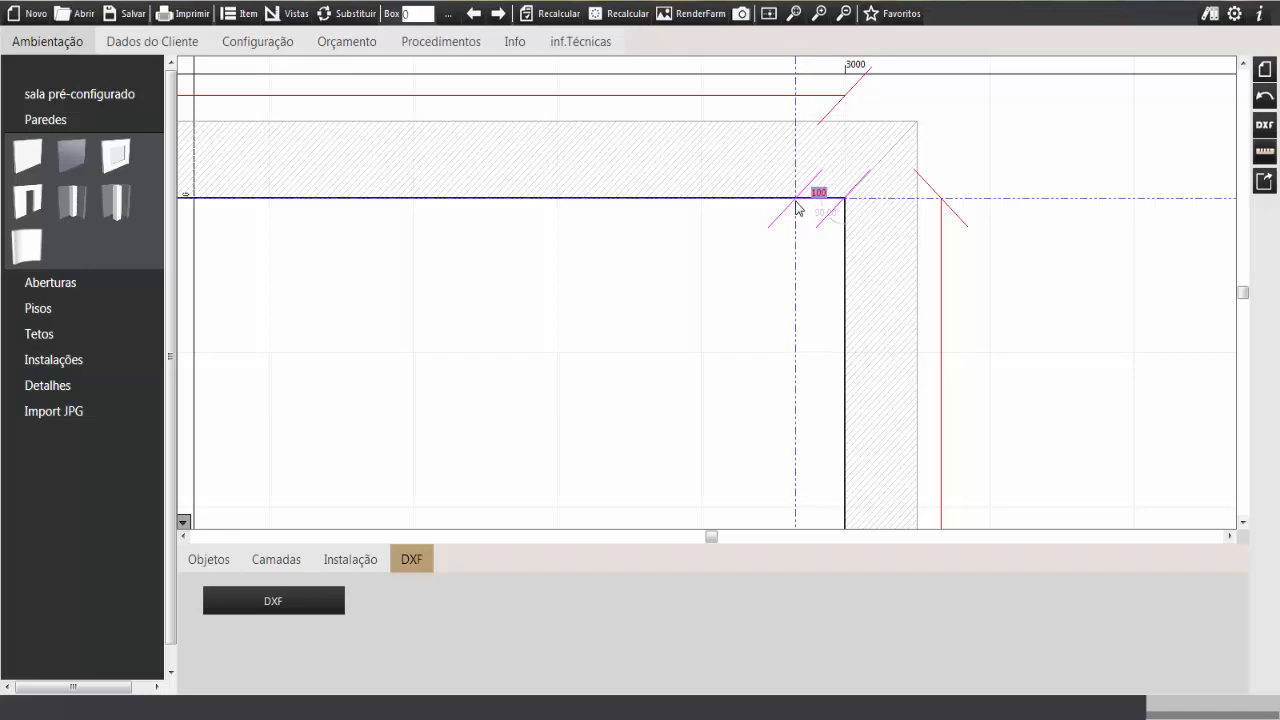
{"action": "left_click", "coordinate": [841, 201]}
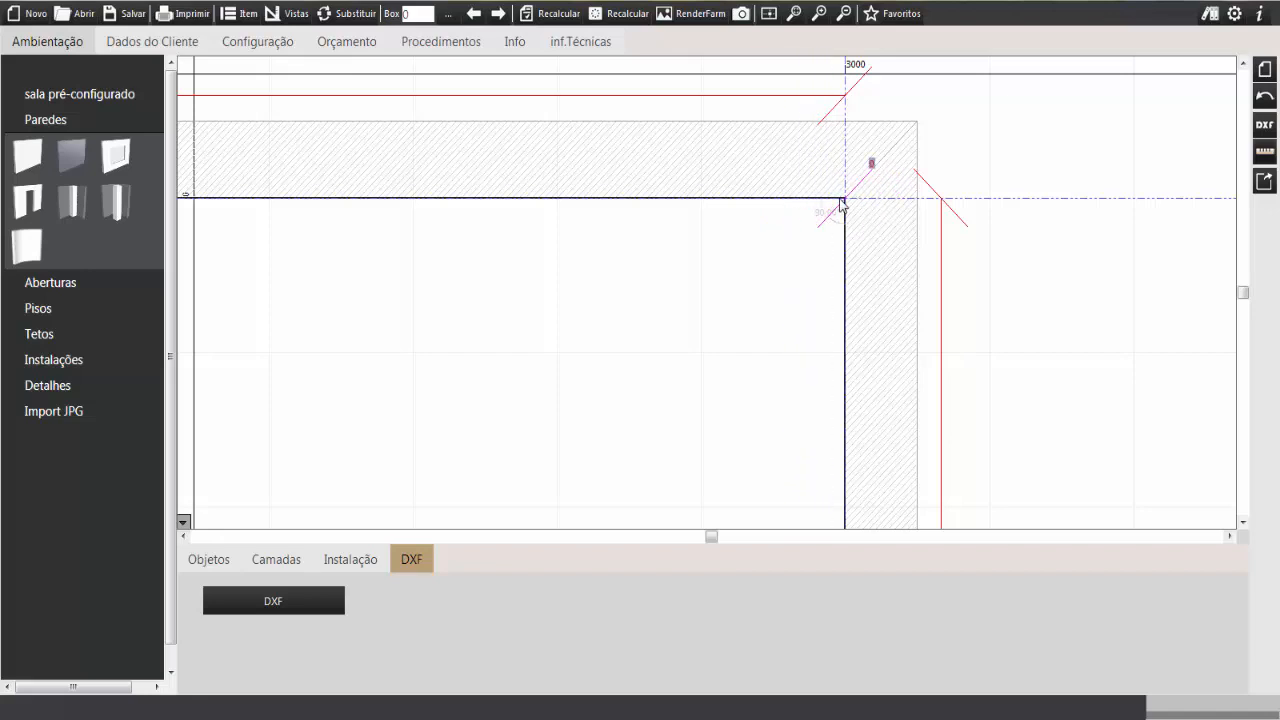
{"action": "left_click_drag", "start_coordinate": [870, 209], "coordinate": [896, 243]}
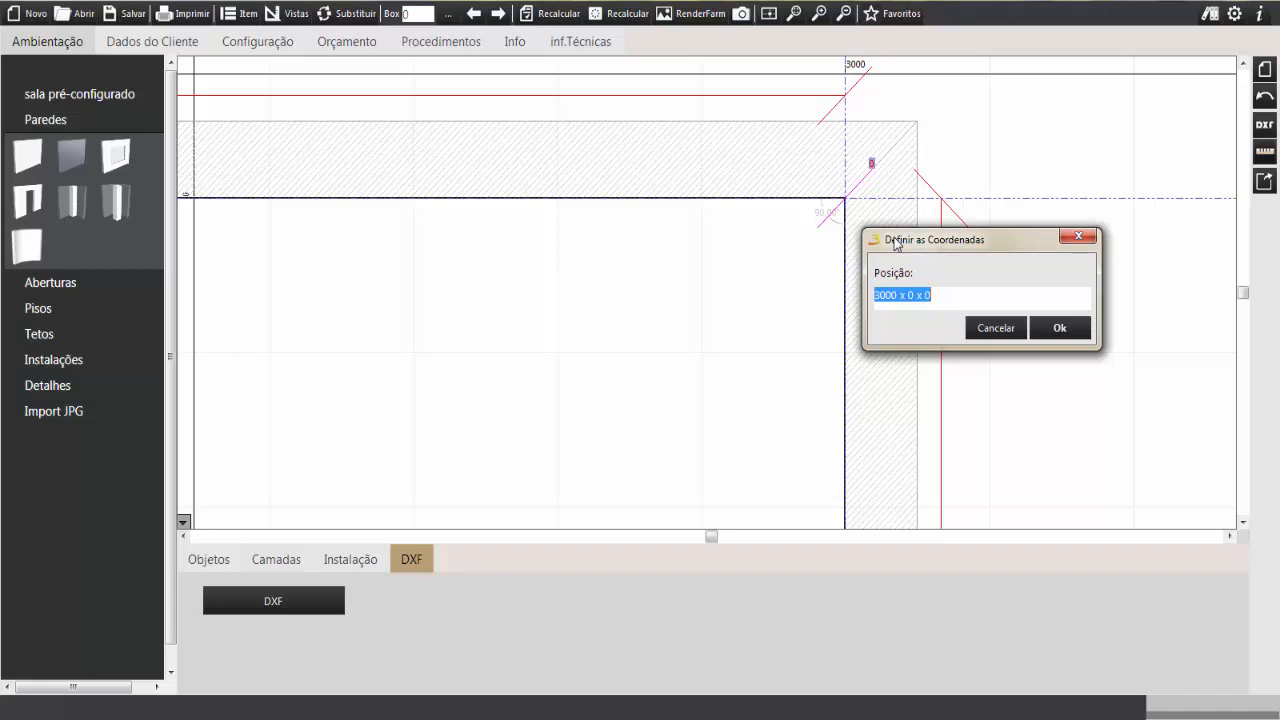
{"action": "left_click_drag", "start_coordinate": [892, 296], "coordinate": [834, 302]}
{"action": "key", "text": "BackSpace"}
{"action": "type", "text": "290"}
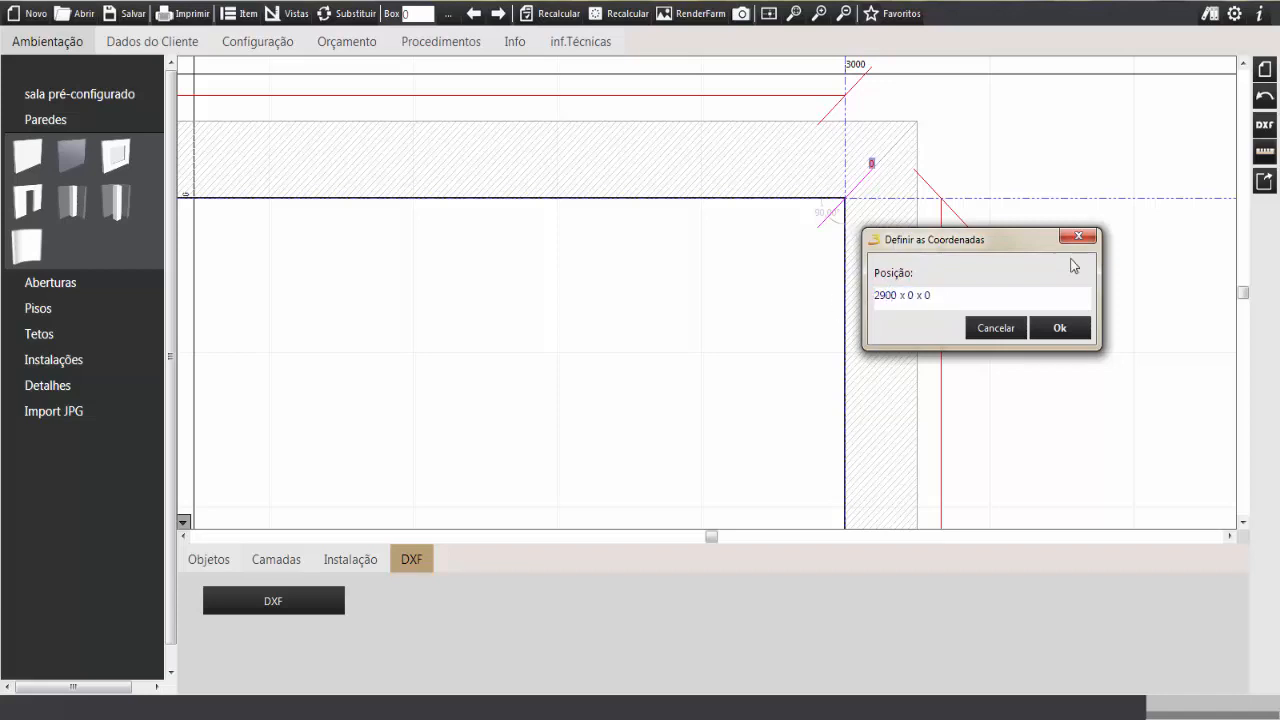
{"action": "left_click", "coordinate": [1062, 332]}
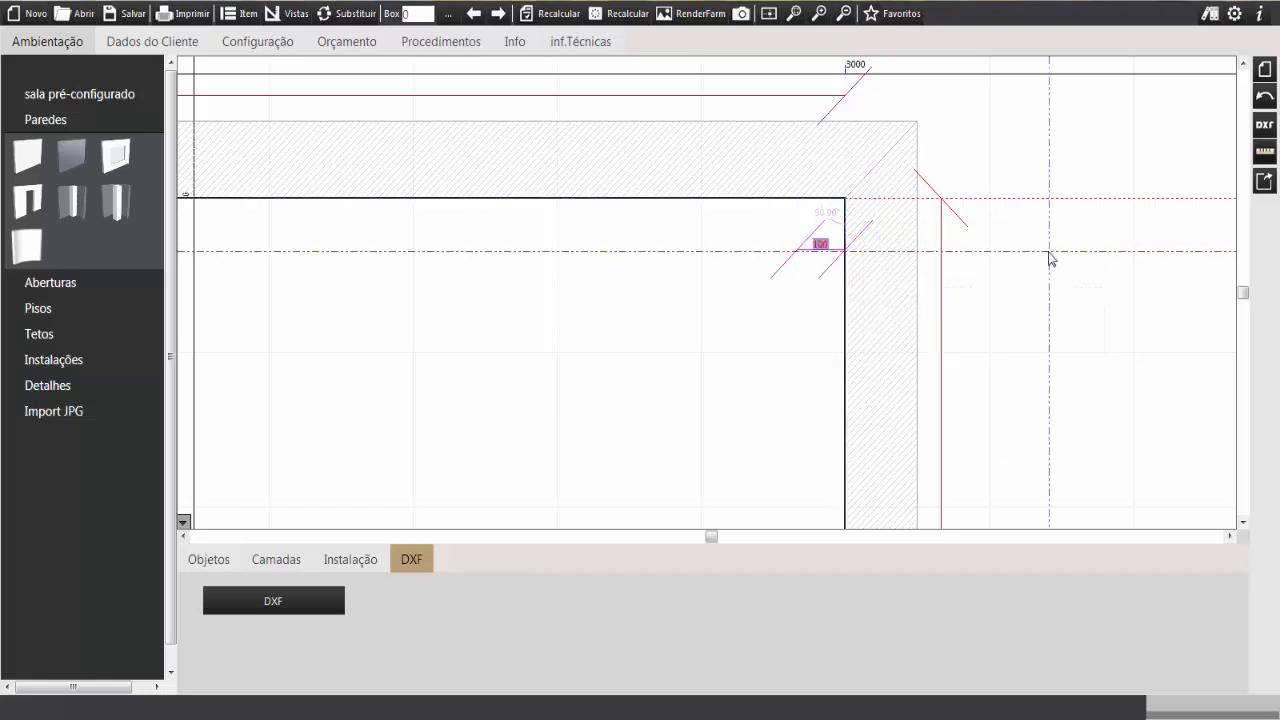
{"action": "left_click", "coordinate": [726, 303]}
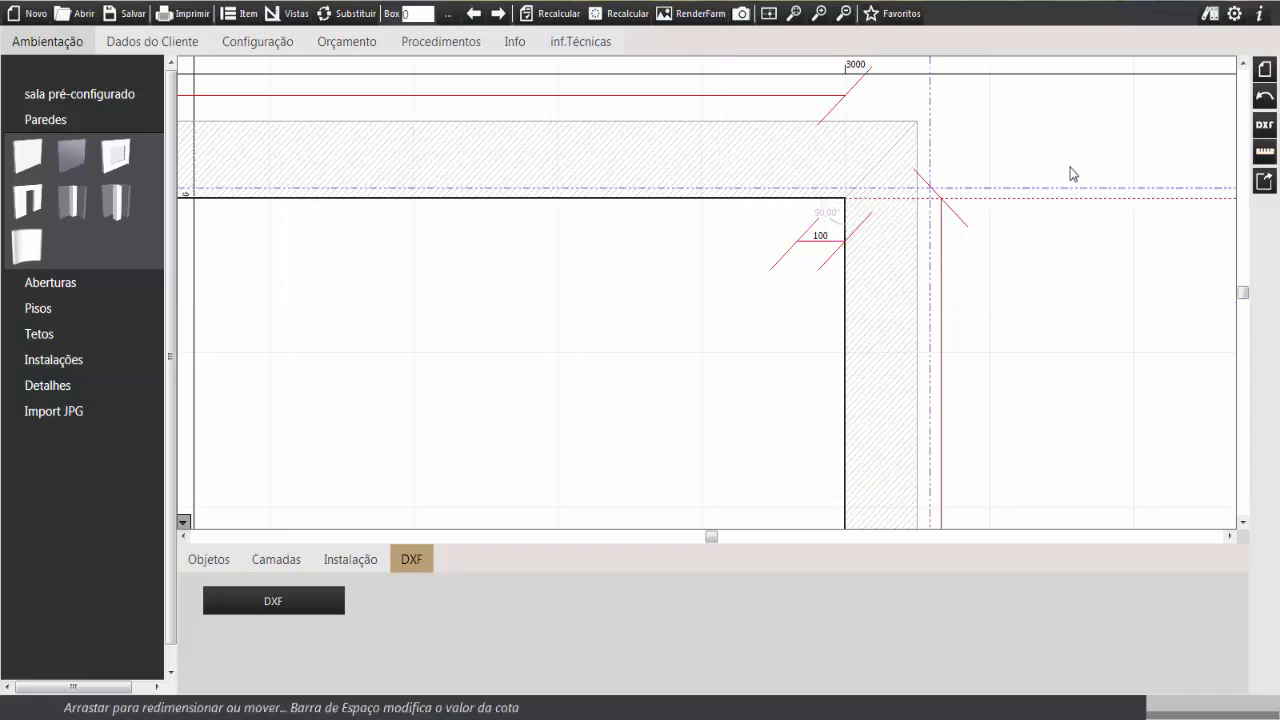
Step: Add a vertical dimension of 100 down from the top-right inner corner and place it inside the room
{"action": "left_click", "coordinate": [1262, 152]}
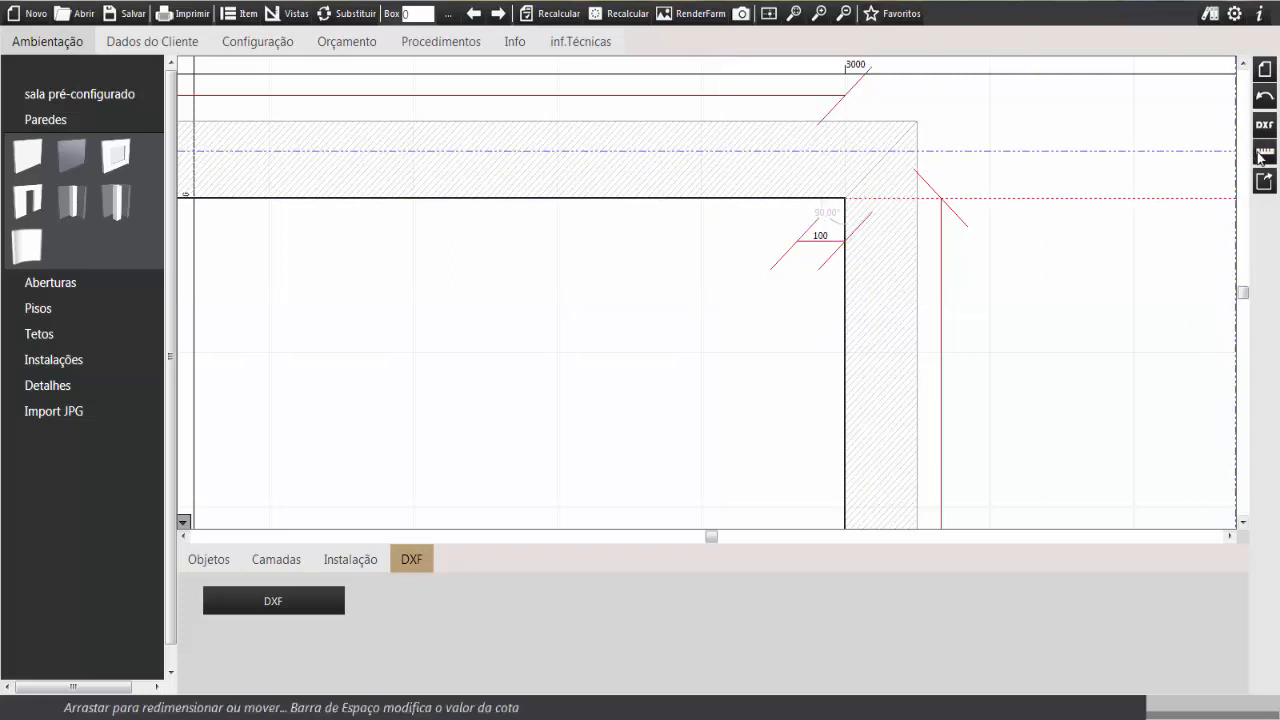
{"action": "right_click", "coordinate": [850, 204]}
{"action": "double_click", "coordinate": [898, 263]}
{"action": "type", "text": "100"}
{"action": "key", "text": "Return"}
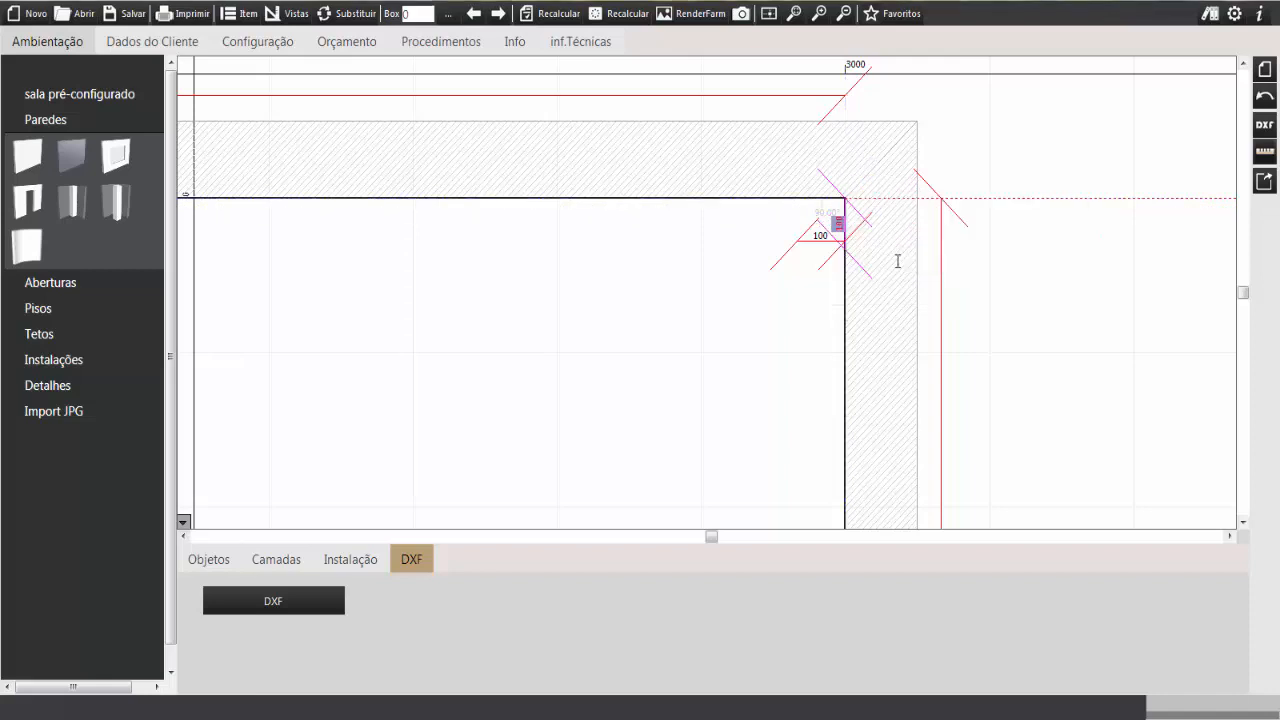
{"action": "left_click", "coordinate": [817, 251]}
Step: Dimension 100 horizontally from the bottom-left inner corner
{"action": "scroll", "coordinate": [717, 340], "scroll_direction": "down", "scroll_amount": 6}
{"action": "middle_click_drag", "start_coordinate": [568, 440], "coordinate": [676, 105]}
{"action": "scroll", "coordinate": [491, 372], "scroll_direction": "up", "scroll_amount": 4}
{"action": "left_click", "coordinate": [455, 365]}
{"action": "right_click", "coordinate": [453, 365]}
{"action": "left_click", "coordinate": [469, 426]}
{"action": "double_click", "coordinate": [469, 426]}
{"action": "type", "text": "100"}
{"action": "key", "text": "Return"}
Step: Dimension vertically from the bottom-left inner corner to 0 x 2900 x 0 and place the dimension inside the room
{"action": "left_click", "coordinate": [452, 366]}
{"action": "key", "text": "space"}
{"action": "left_click", "coordinate": [496, 430]}
{"action": "key", "text": "BackSpace"}
{"action": "key", "text": "BackSpace"}
{"action": "key", "text": "BackSpace"}
{"action": "key", "text": "BackSpace"}
{"action": "type", "text": "290 x"}
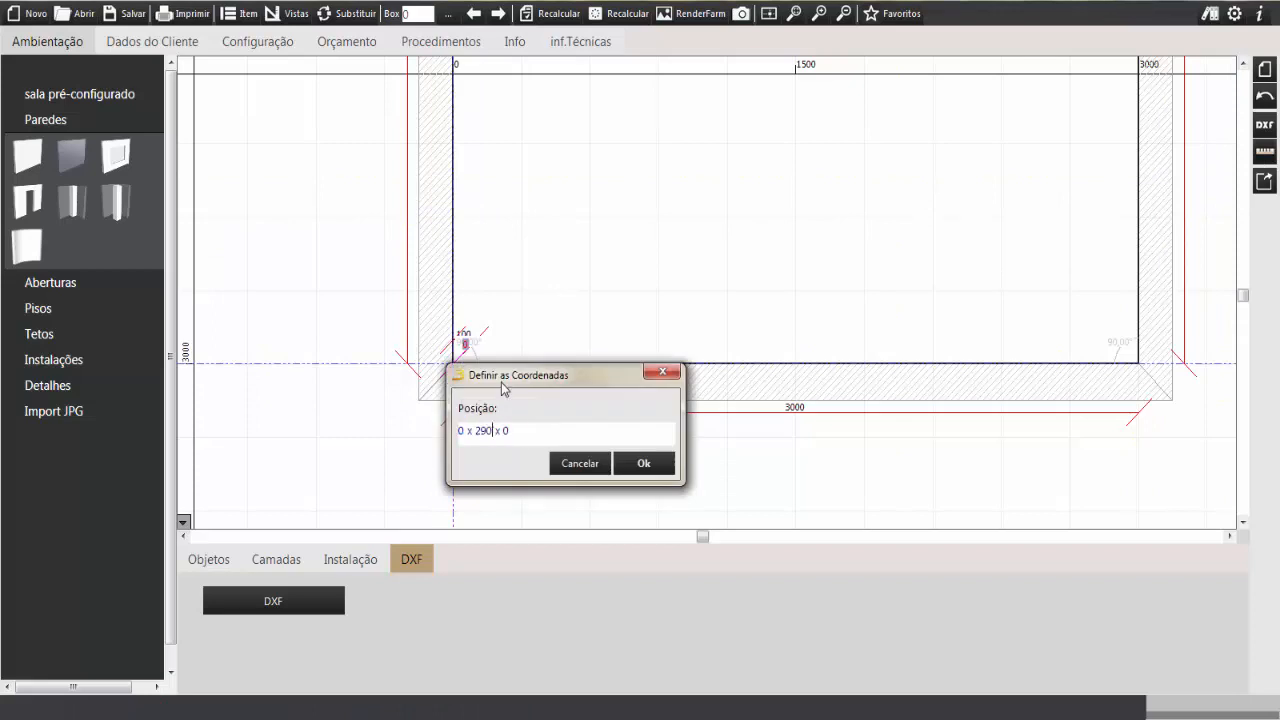
{"action": "type", "text": "0"}
{"action": "key", "text": "Return"}
{"action": "scroll", "coordinate": [540, 322], "scroll_direction": "up", "scroll_amount": 1}
{"action": "left_click", "coordinate": [539, 320]}
Step: Dimension from the bottom-right inner corner horizontally, setting the end point's first coordinate to 2900
{"action": "scroll", "coordinate": [902, 294], "scroll_direction": "down", "scroll_amount": 1}
{"action": "scroll", "coordinate": [1108, 280], "scroll_direction": "up", "scroll_amount": 1}
{"action": "left_click", "coordinate": [1270, 153]}
{"action": "left_click", "coordinate": [845, 432]}
{"action": "key", "text": "space"}
{"action": "double_click", "coordinate": [866, 494]}
{"action": "type", "text": "2900"}
{"action": "key", "text": "Return"}
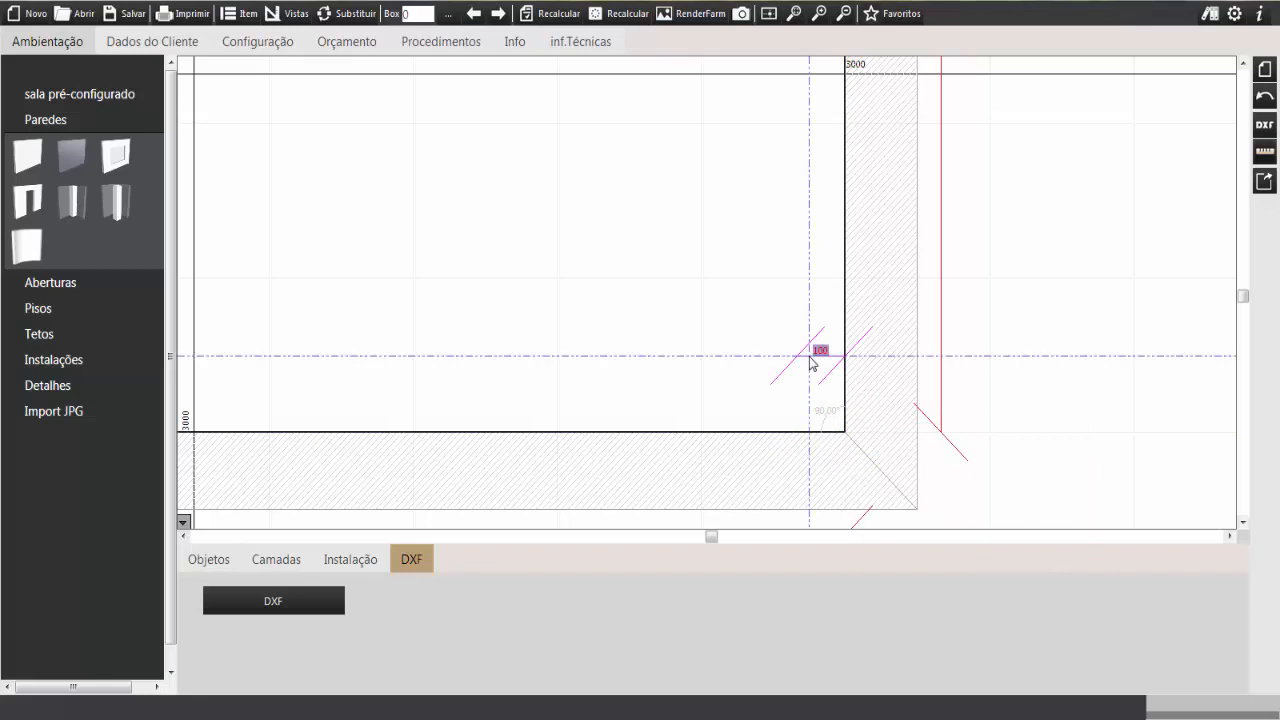
Step: Add a vertical dimension of 100 up from the bottom-right inner corner
{"action": "left_click", "coordinate": [845, 428]}
{"action": "key", "text": "space"}
{"action": "left_click", "coordinate": [889, 491]}
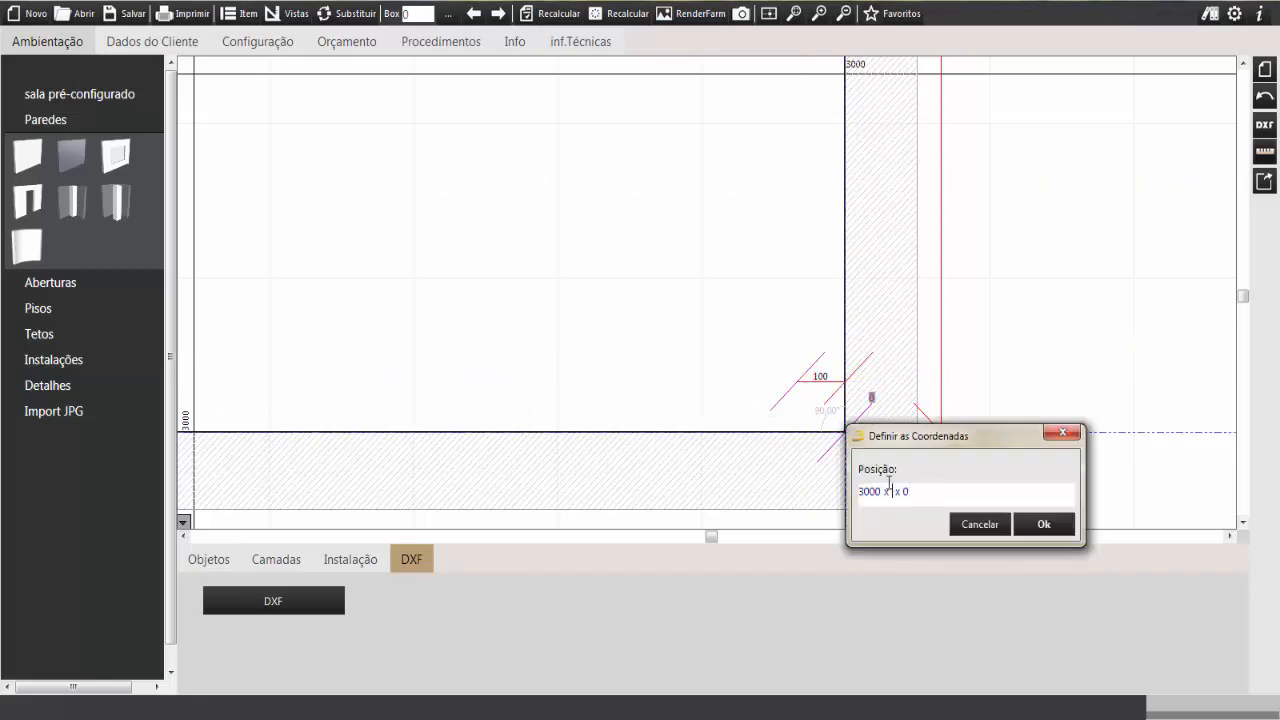
{"action": "type", "text": "0"}
{"action": "key", "text": "Return"}
{"action": "scroll", "coordinate": [680, 343], "scroll_direction": "down", "scroll_amount": 2}
{"action": "scroll", "coordinate": [829, 457], "scroll_direction": "down", "scroll_amount": 1}
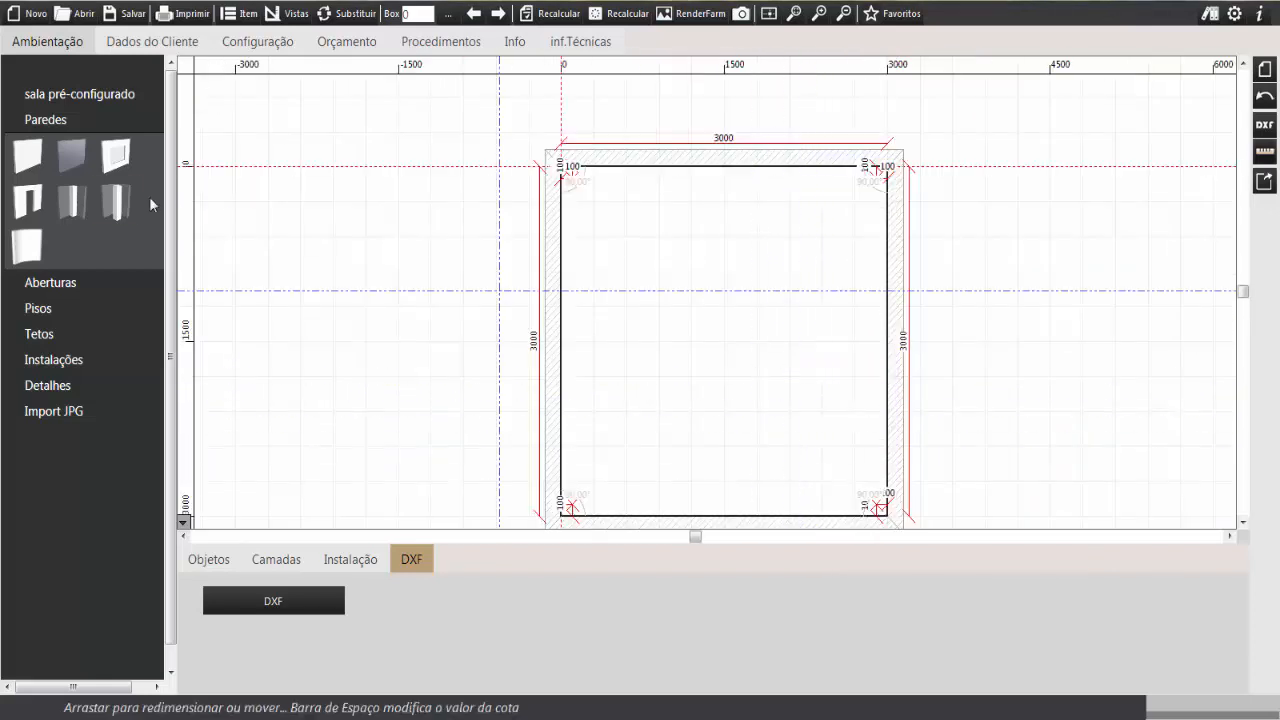
Step: Draw a ceiling of the third type through the four points inset 100 from the room's inner corners
{"action": "left_click", "coordinate": [60, 333]}
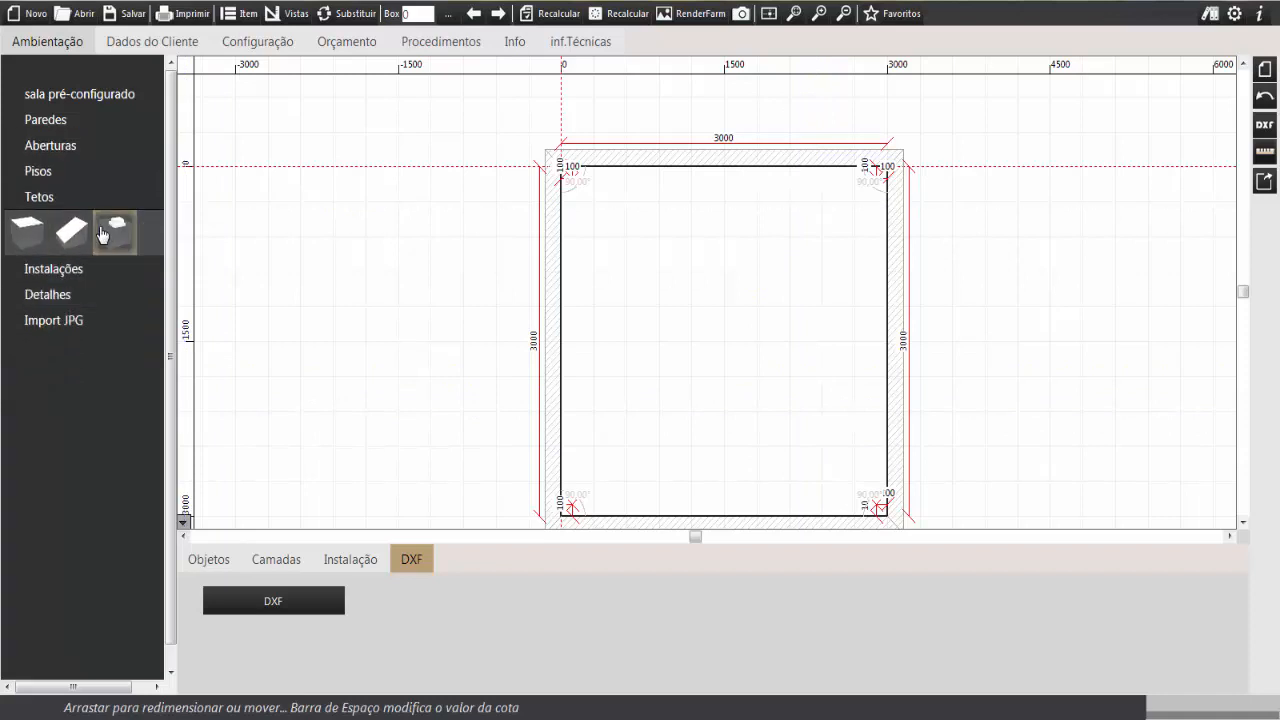
{"action": "left_click", "coordinate": [101, 234]}
{"action": "scroll", "coordinate": [737, 374], "scroll_direction": "up", "scroll_amount": 3}
{"action": "left_click", "coordinate": [395, 158]}
{"action": "left_click", "coordinate": [1038, 157]}
{"action": "middle_click_drag", "start_coordinate": [966, 450], "coordinate": [967, 246]}
{"action": "scroll", "coordinate": [967, 246], "scroll_direction": "down", "scroll_amount": 2}
{"action": "scroll", "coordinate": [986, 354], "scroll_direction": "up", "scroll_amount": 4}
{"action": "left_click", "coordinate": [1013, 370]}
{"action": "middle_click_drag", "start_coordinate": [434, 294], "coordinate": [778, 346]}
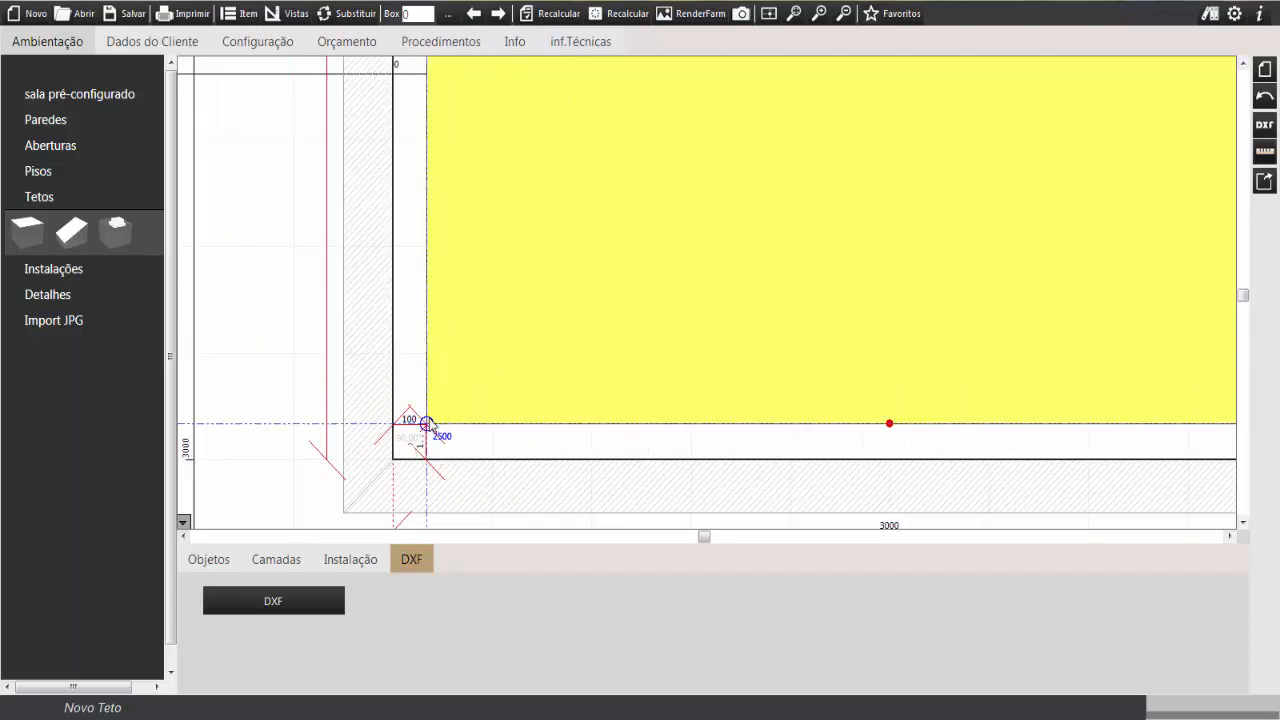
{"action": "left_click", "coordinate": [427, 424]}
{"action": "scroll", "coordinate": [629, 366], "scroll_direction": "down", "scroll_amount": 2}
{"action": "middle_click_drag", "start_coordinate": [743, 267], "coordinate": [687, 389]}
{"action": "scroll", "coordinate": [694, 383], "scroll_direction": "down", "scroll_amount": 2}
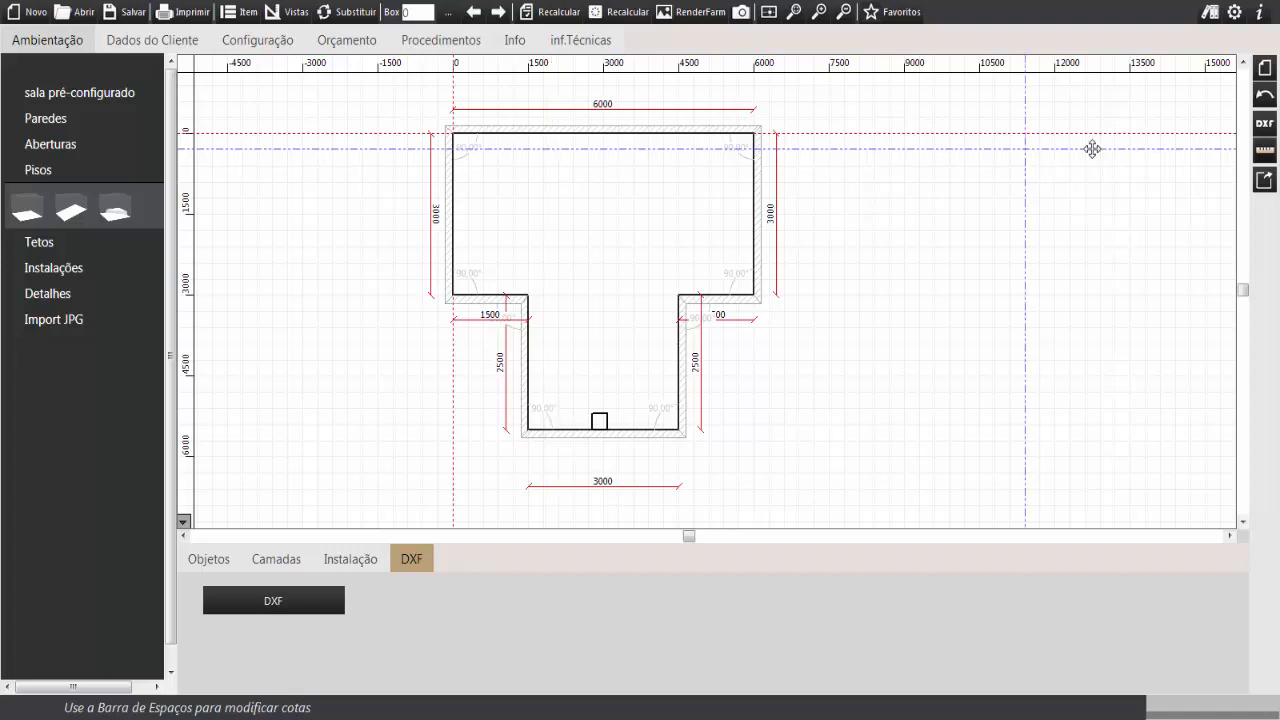
Step: Start a horizontal dimension at the room's upper-left inner corner and set the end point's first coordinate to 2500
{"action": "left_click", "coordinate": [1265, 154]}
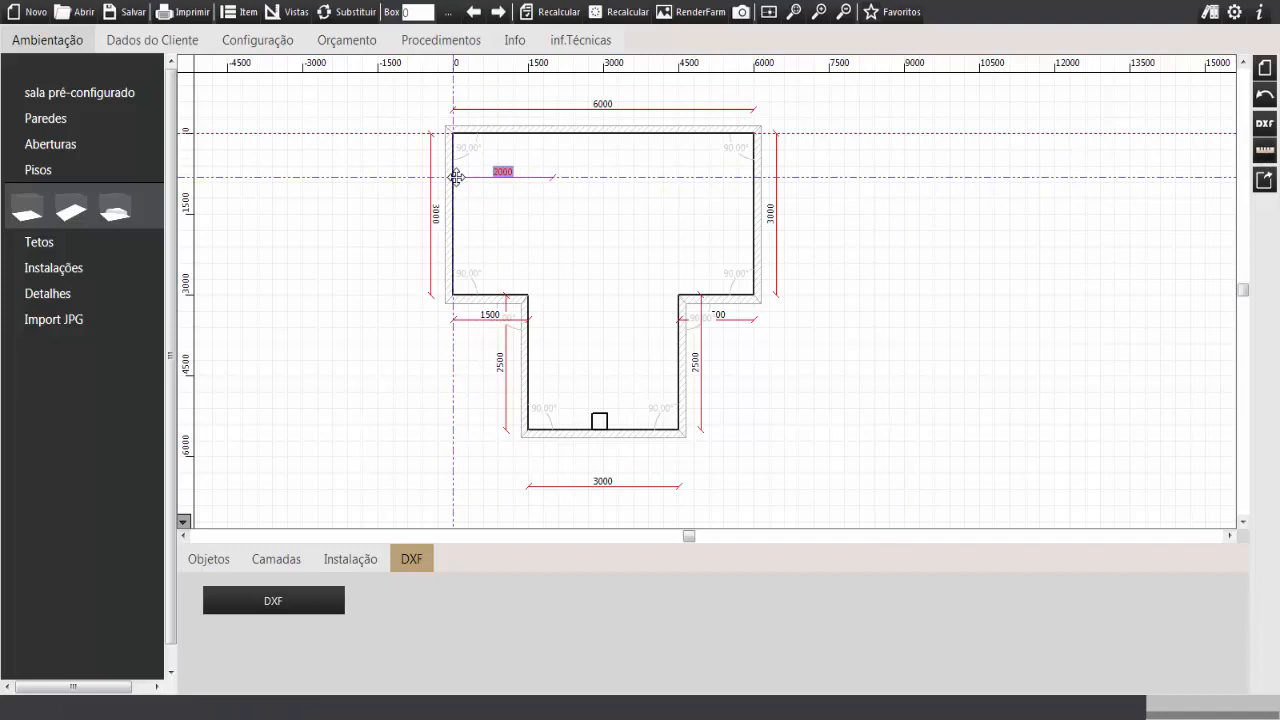
{"action": "scroll", "coordinate": [453, 135], "scroll_direction": "up", "scroll_amount": 4}
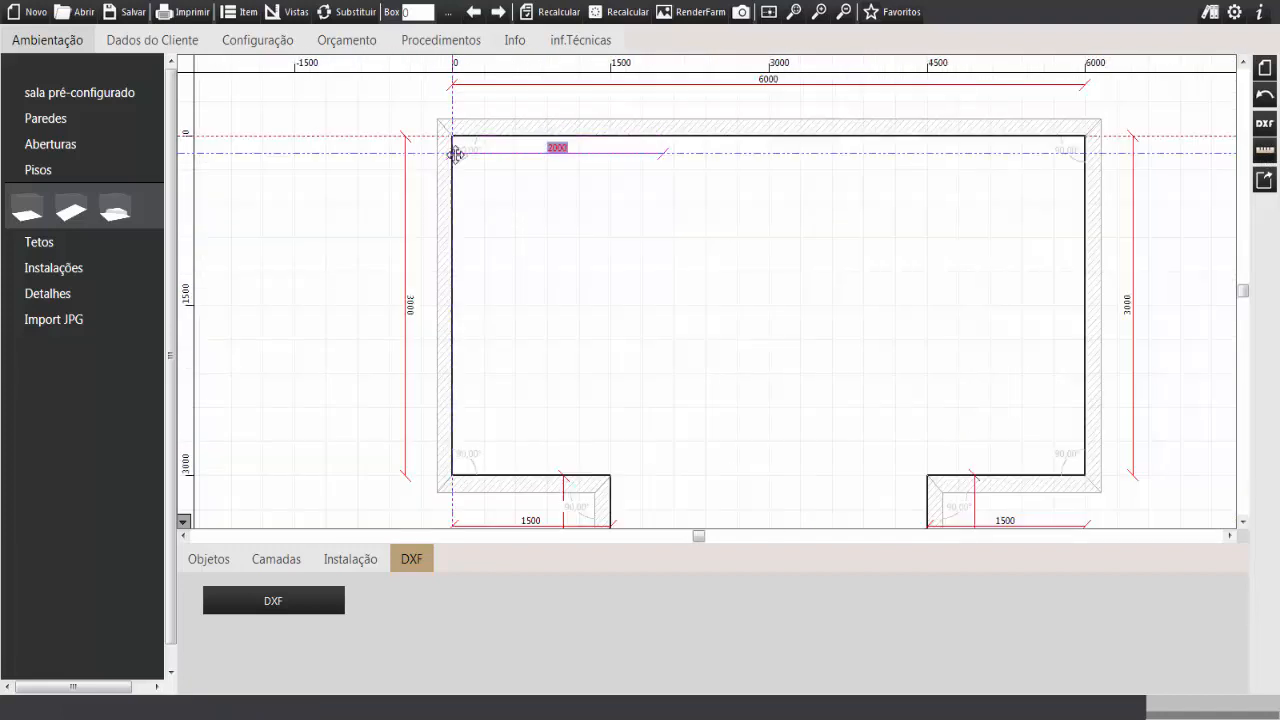
{"action": "left_click", "coordinate": [453, 138]}
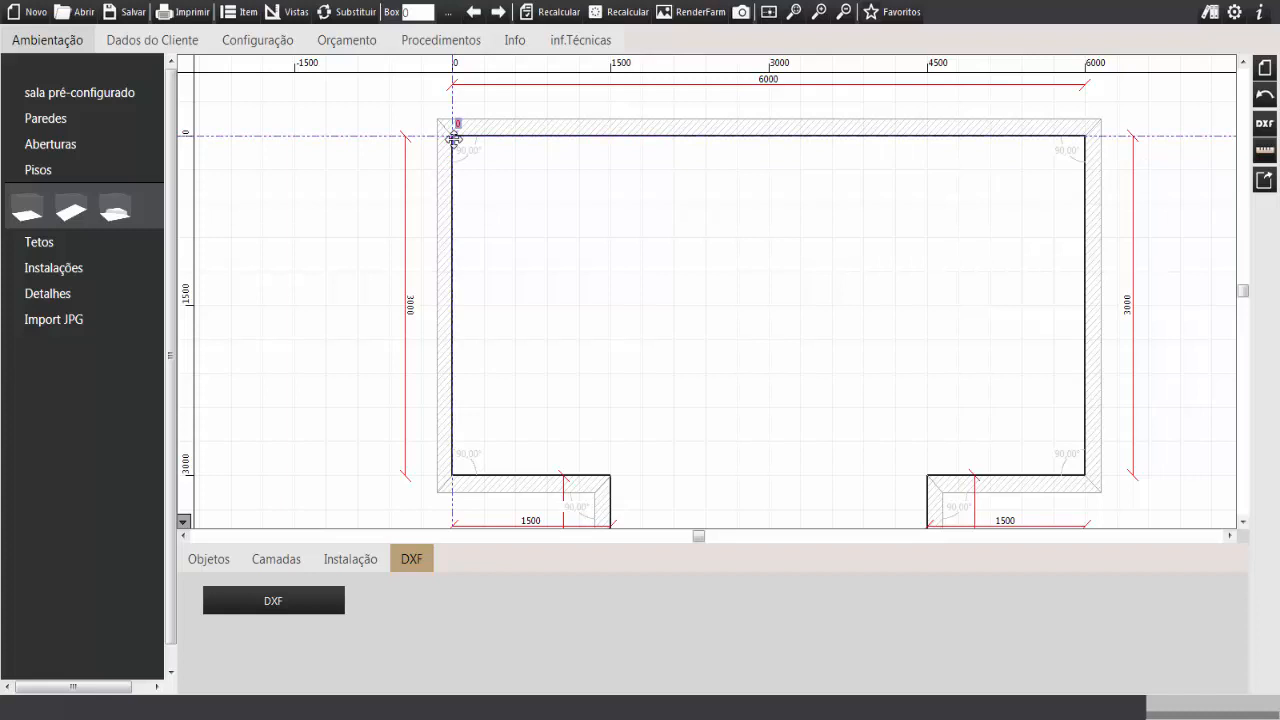
{"action": "scroll", "coordinate": [453, 137], "scroll_direction": "down", "scroll_amount": 4}
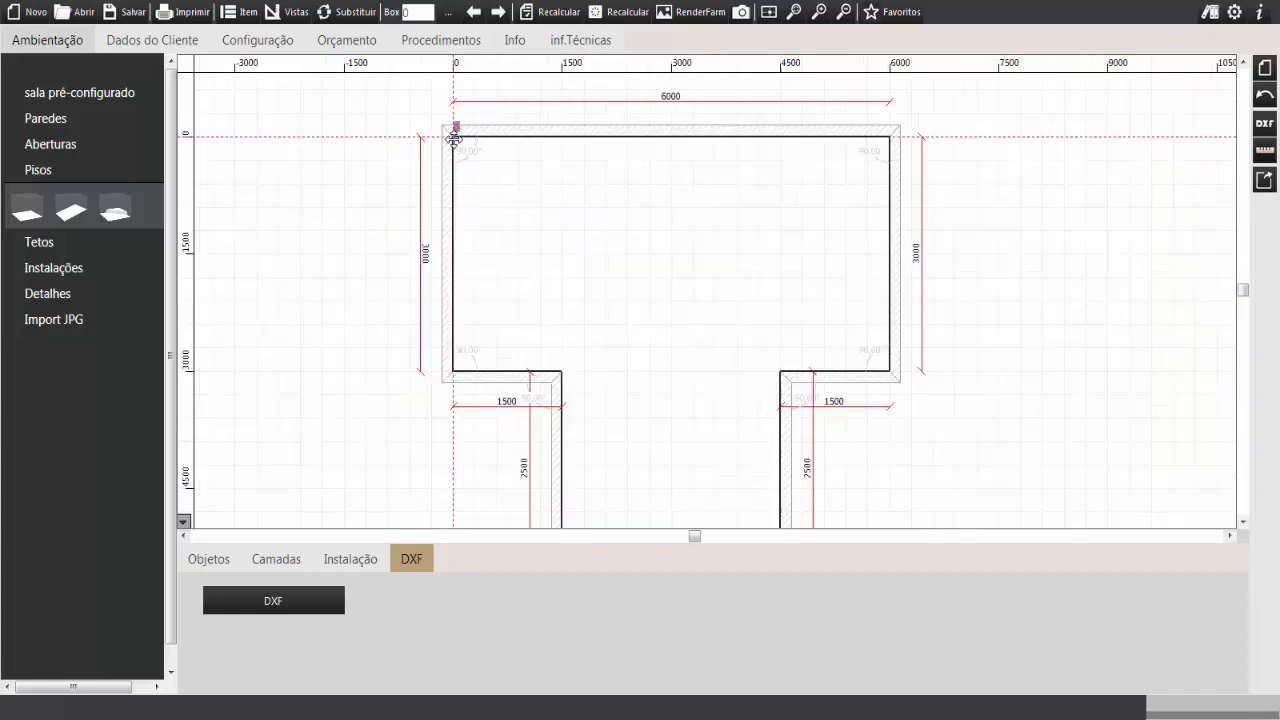
{"action": "scroll", "coordinate": [451, 134], "scroll_direction": "up", "scroll_amount": 10}
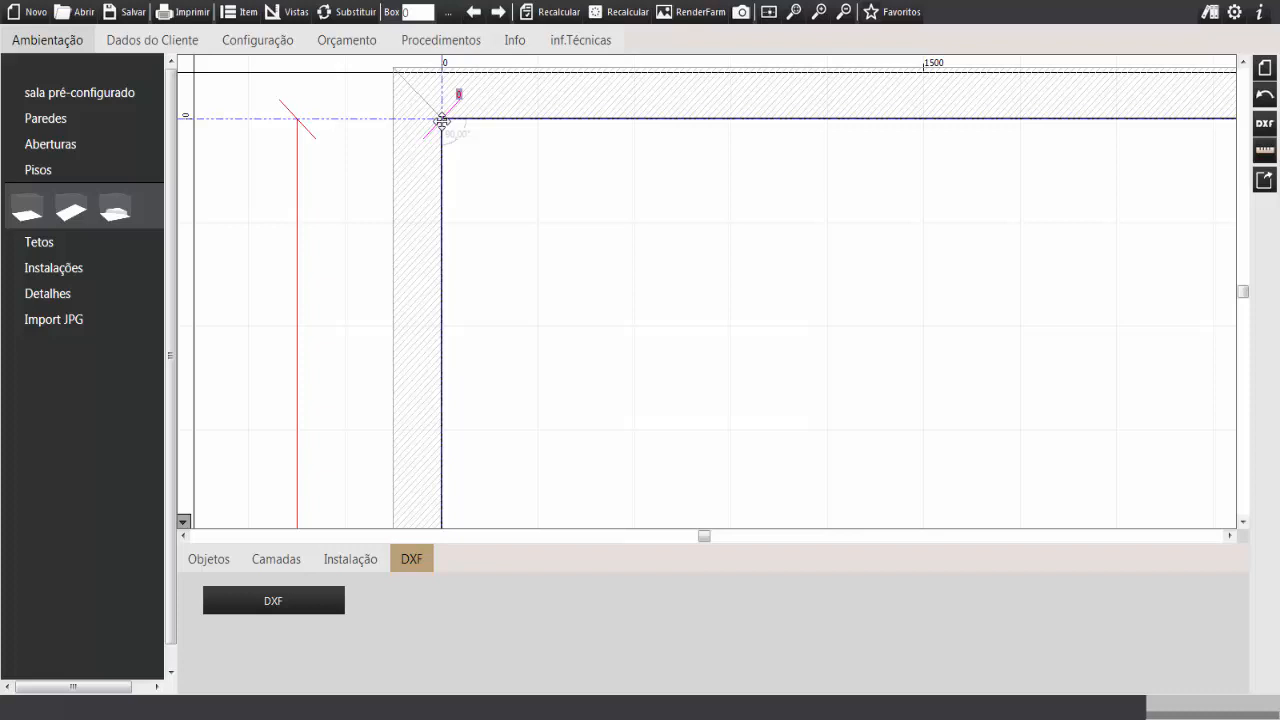
{"action": "double_click", "coordinate": [442, 122]}
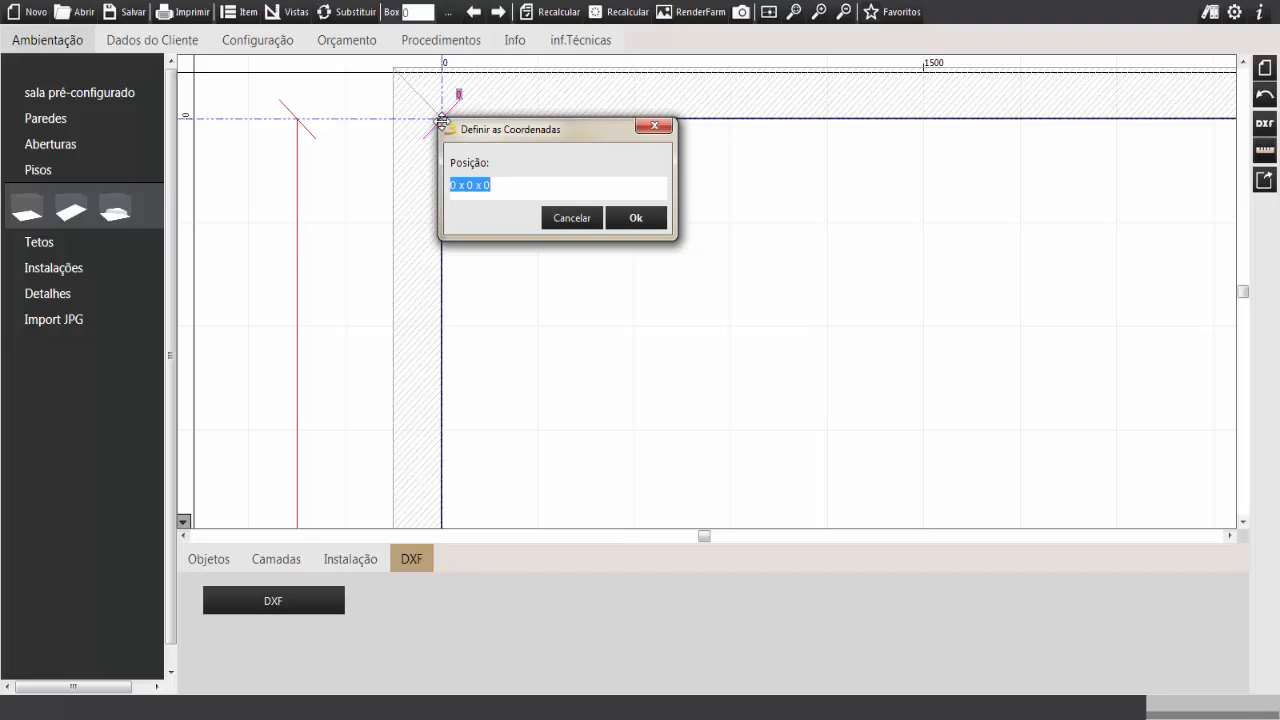
{"action": "left_click", "coordinate": [451, 185]}
{"action": "left_click_drag", "start_coordinate": [458, 187], "coordinate": [442, 188]}
{"action": "type", "text": "2500"}
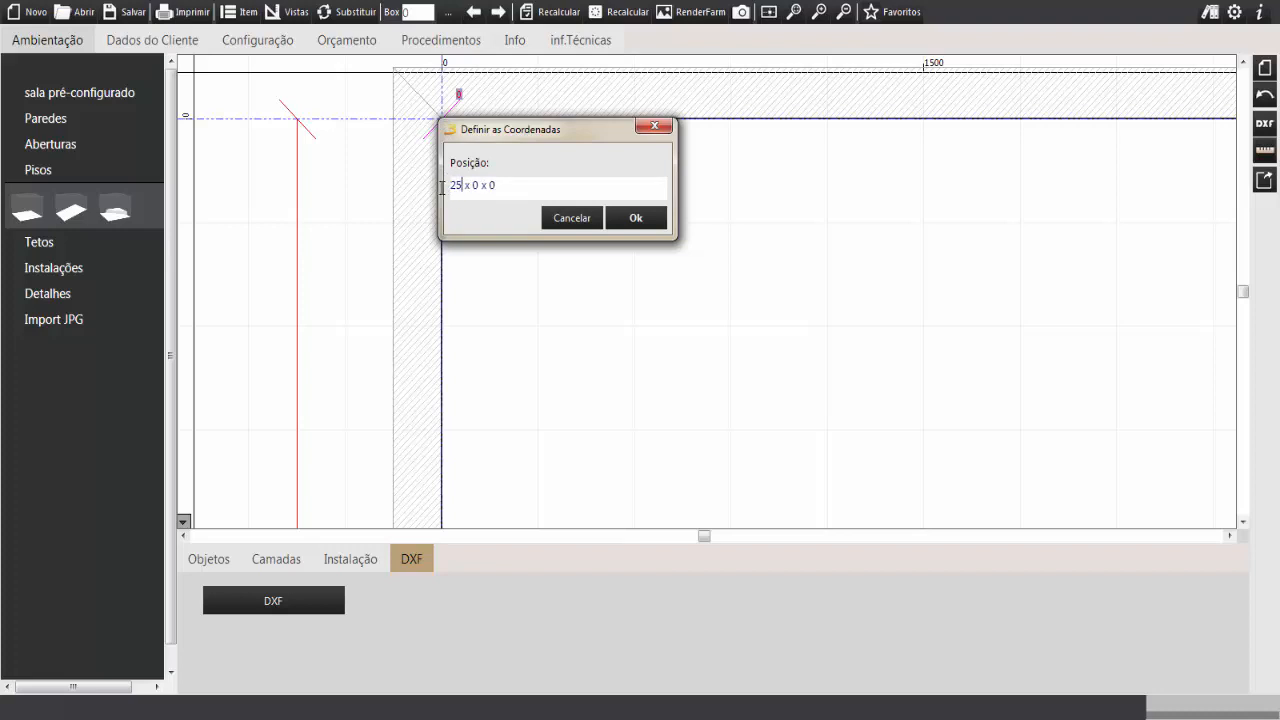
{"action": "left_click", "coordinate": [634, 218]}
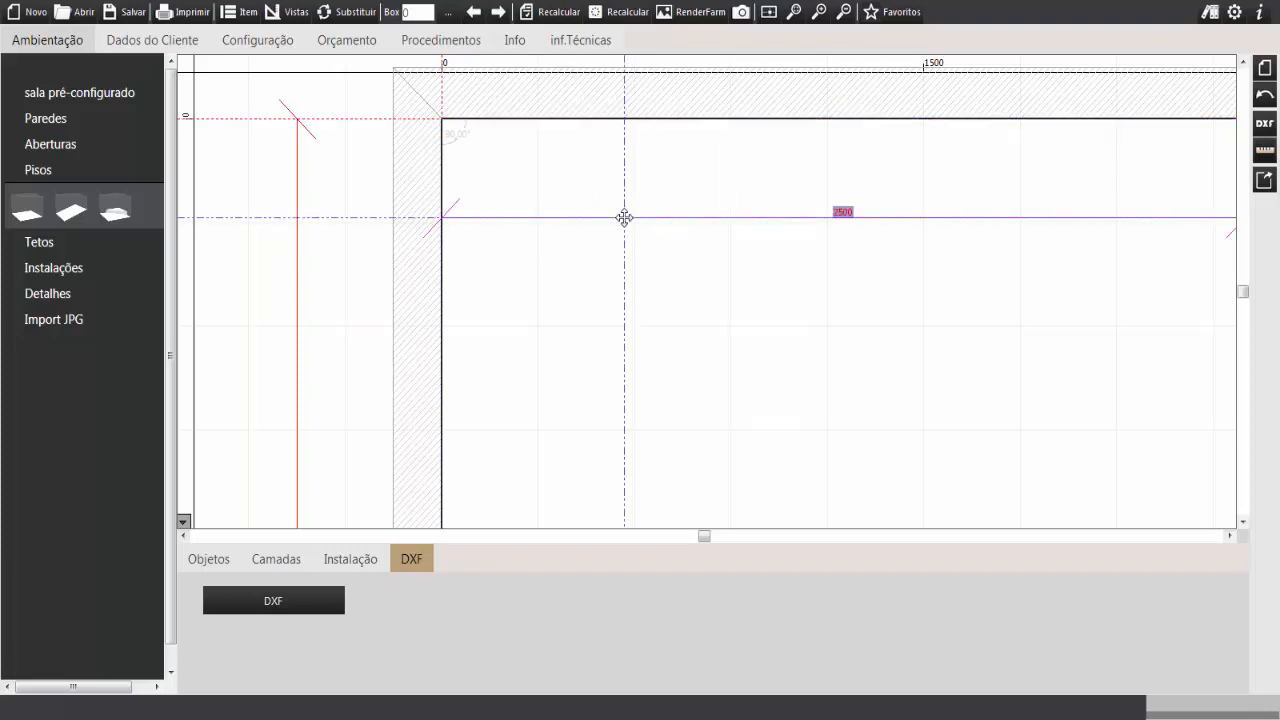
Step: Place the 2500 dimension line inside the upper part of the room
{"action": "scroll", "coordinate": [624, 218], "scroll_direction": "down", "scroll_amount": 2}
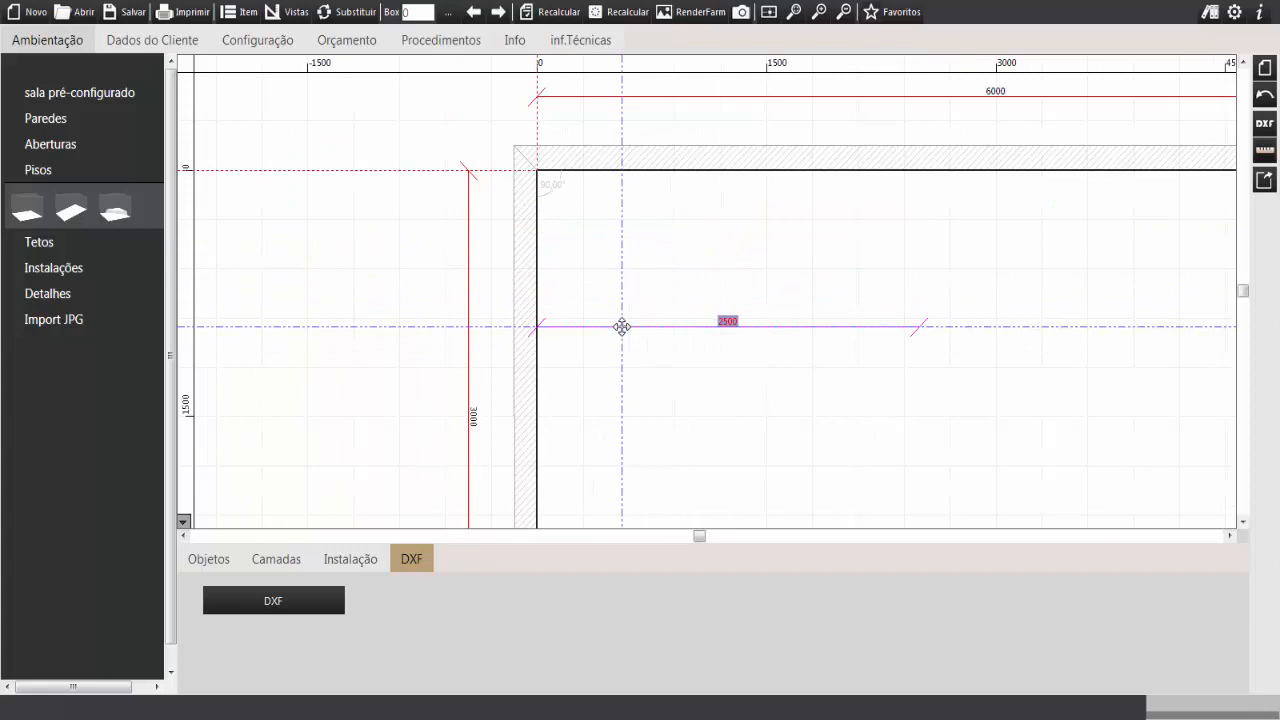
{"action": "scroll", "coordinate": [700, 335], "scroll_direction": "down", "scroll_amount": 2}
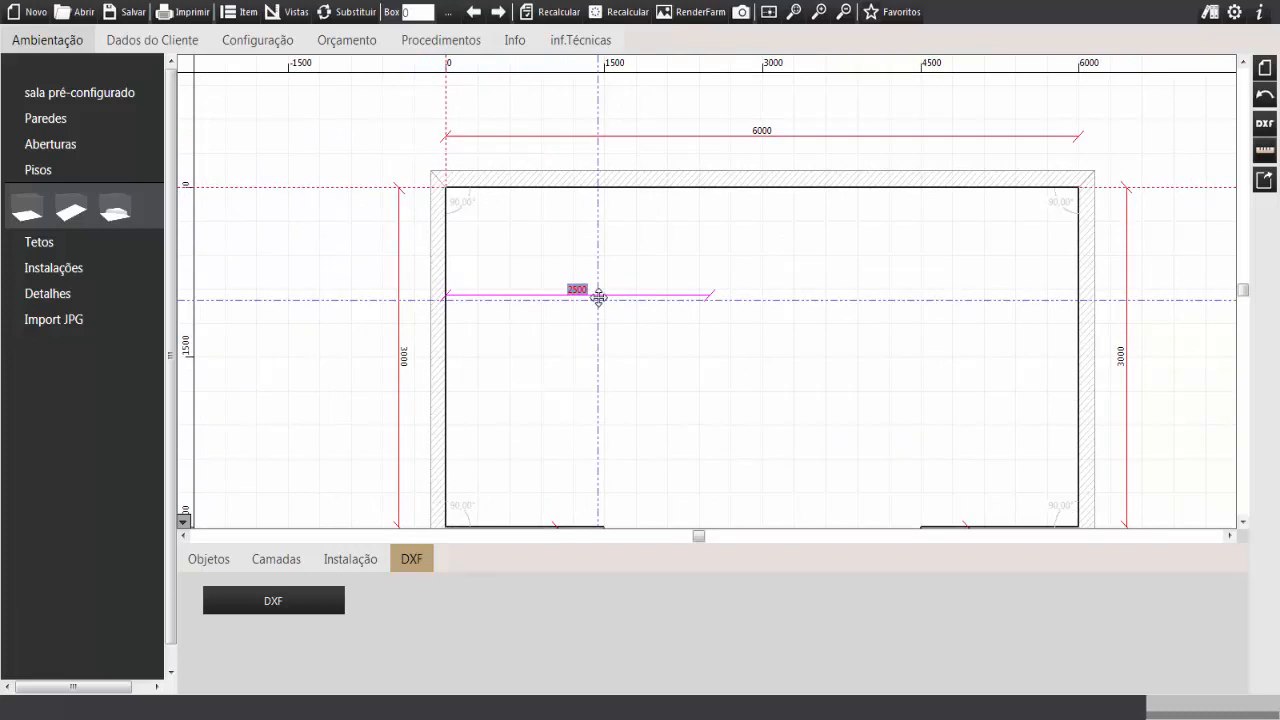
{"action": "middle_click_drag", "start_coordinate": [674, 297], "coordinate": [628, 289]}
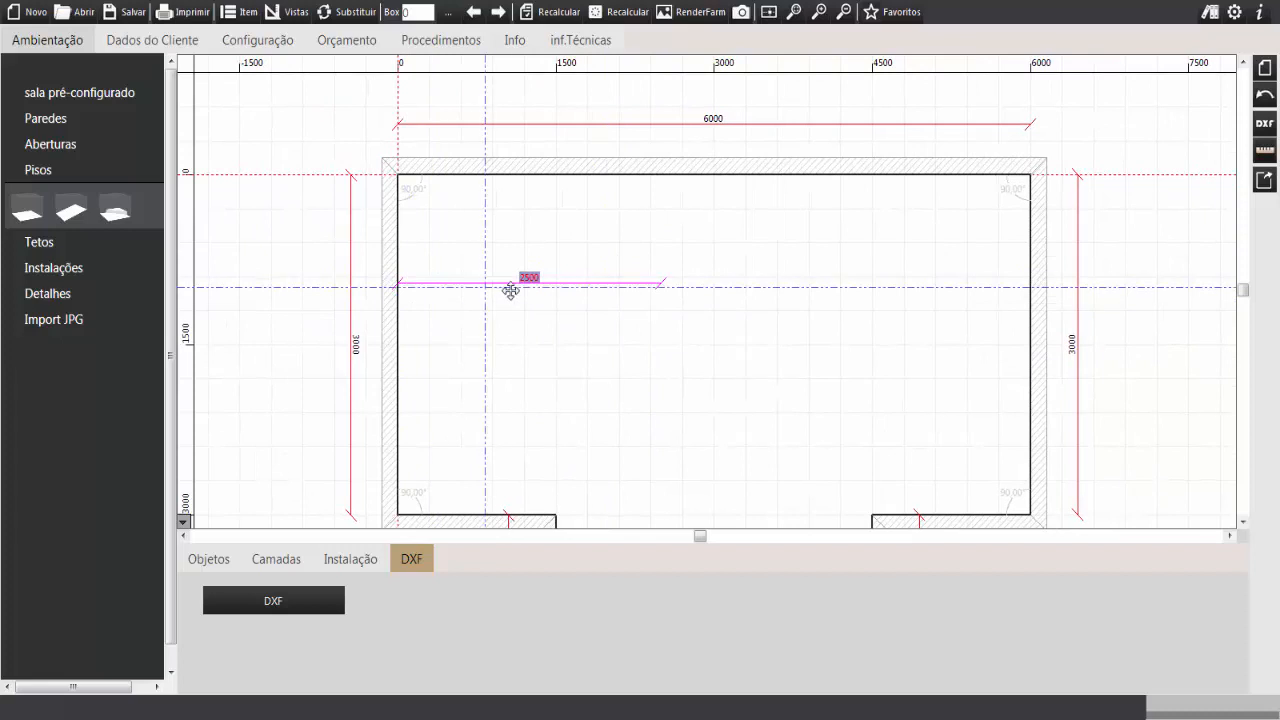
{"action": "left_click", "coordinate": [665, 292]}
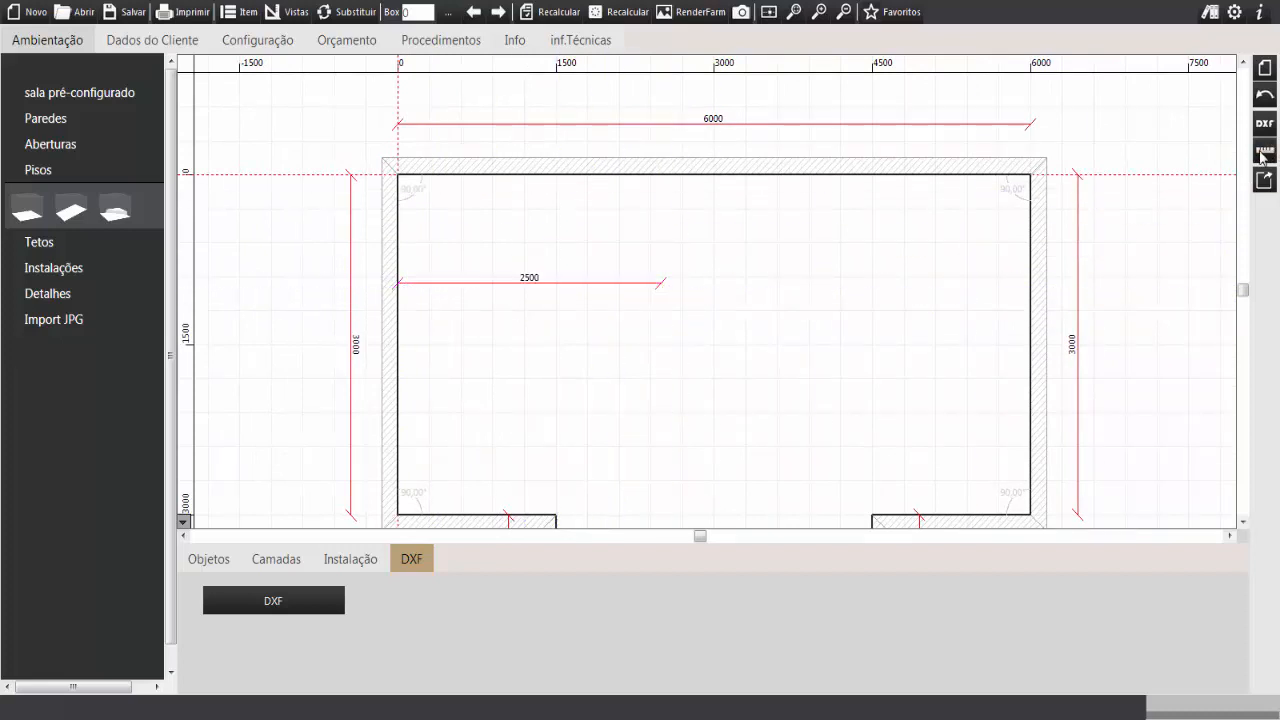
Step: Continue the dimension chain from the 2500 dimension's end to first coordinate 3500, placing the new dimension in line with it
{"action": "key", "text": "BackSpace"}
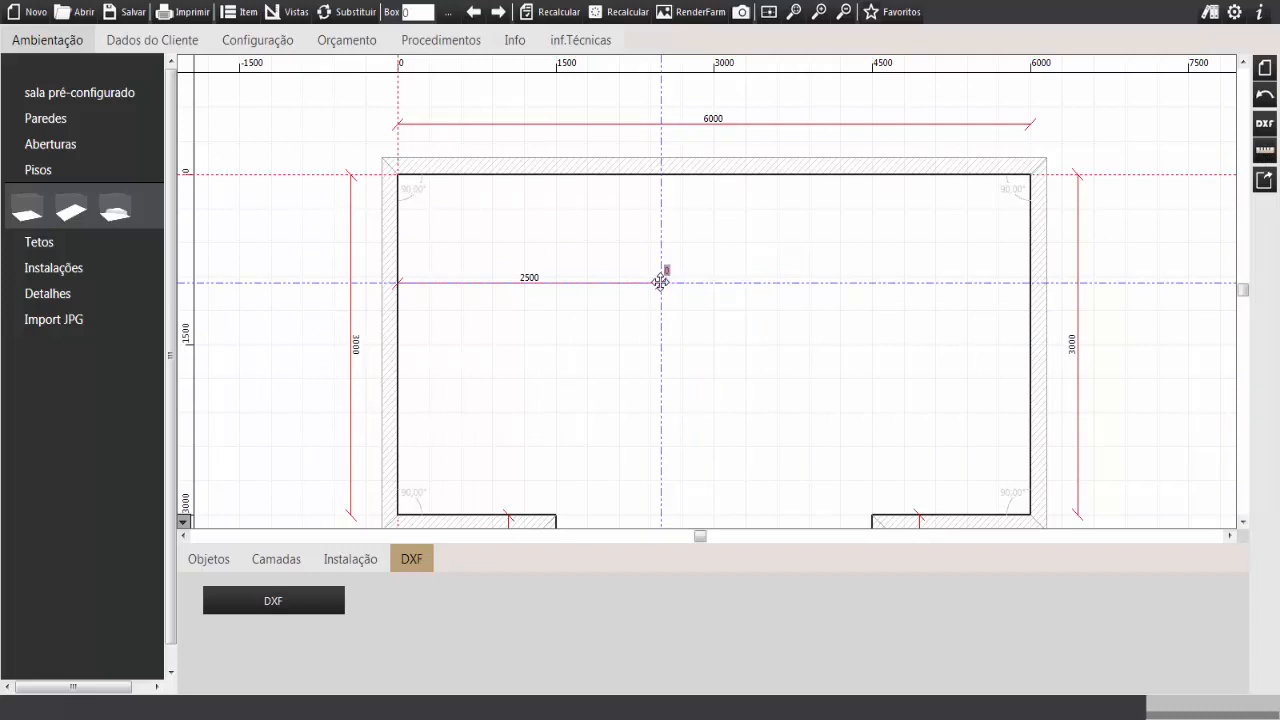
{"action": "double_click", "coordinate": [660, 283]}
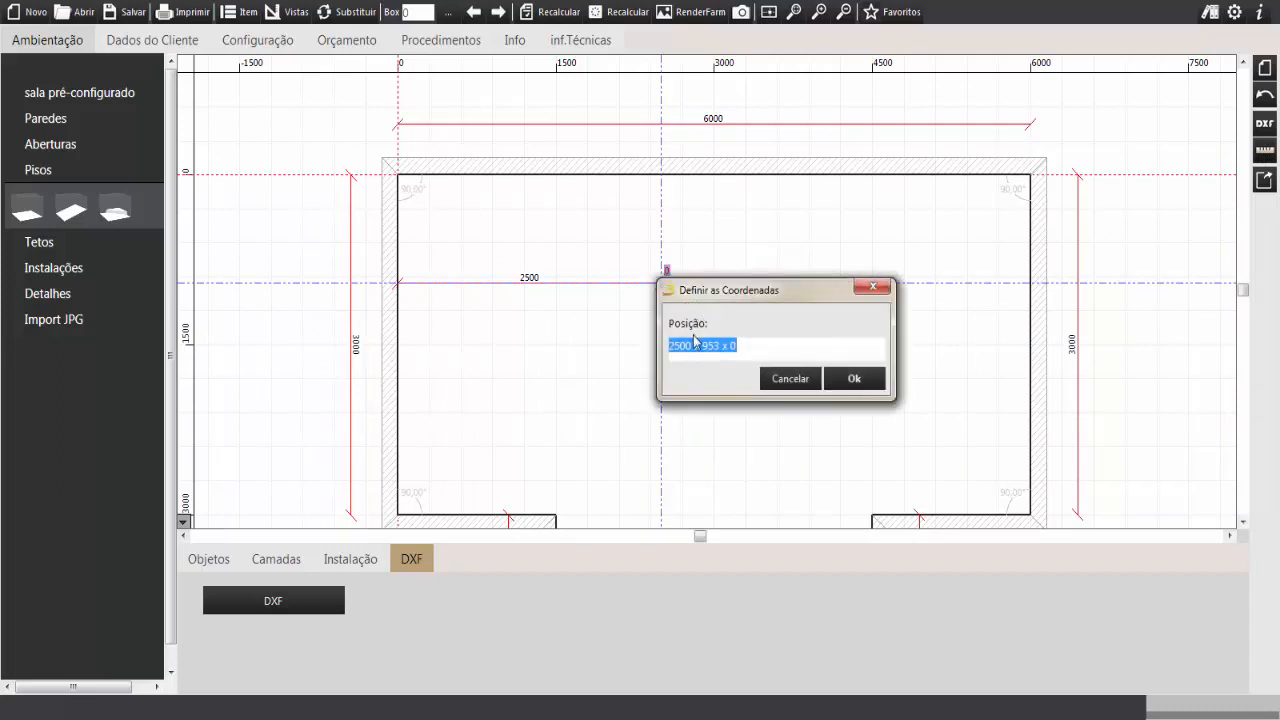
{"action": "left_click_drag", "start_coordinate": [693, 345], "coordinate": [665, 348]}
{"action": "type", "text": "3500"}
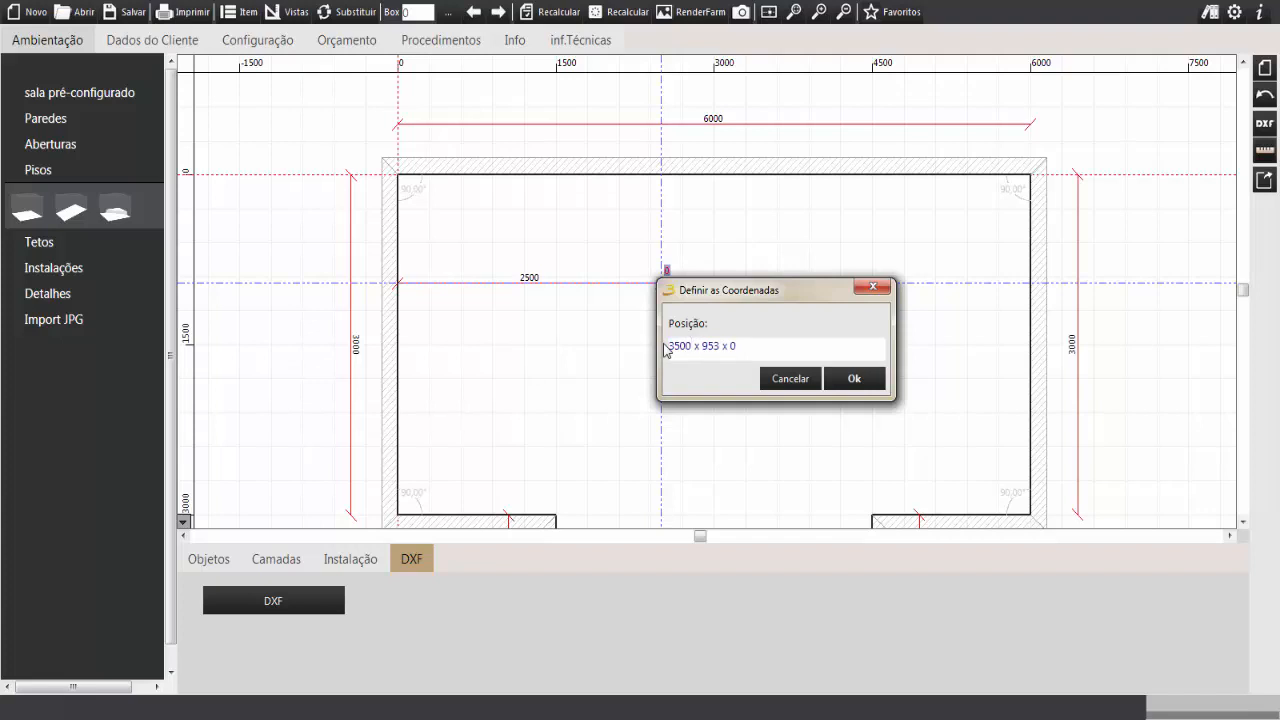
{"action": "key", "text": "Return"}
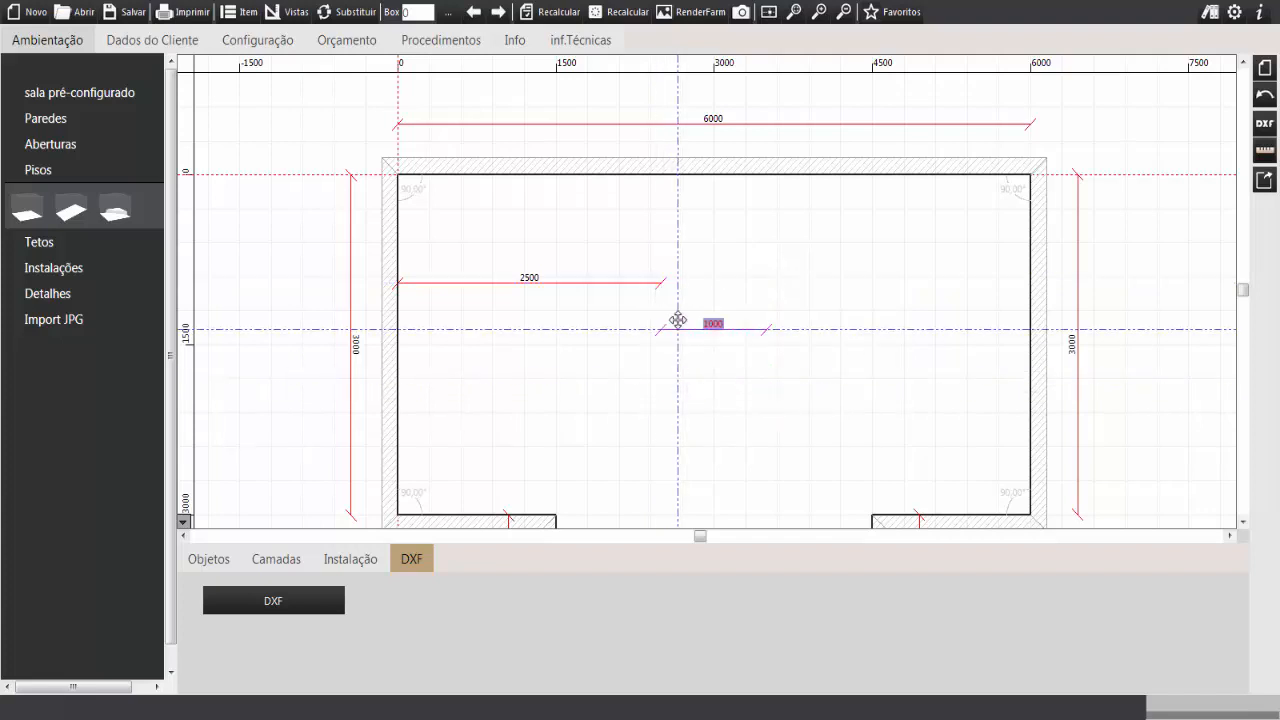
{"action": "middle_click_drag", "start_coordinate": [777, 335], "coordinate": [704, 338]}
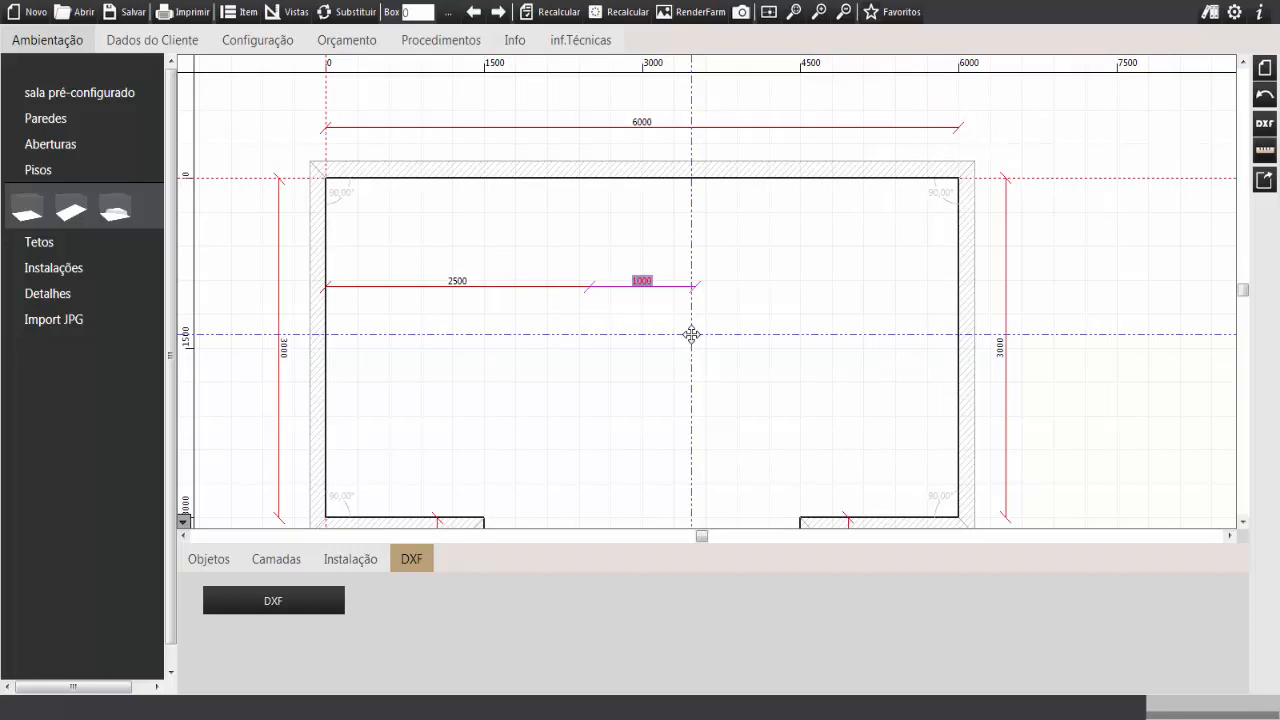
Step: Dimension from the end of the 1000 dimension to first coordinate 6000, in line with the existing chain
{"action": "left_click", "coordinate": [1265, 150]}
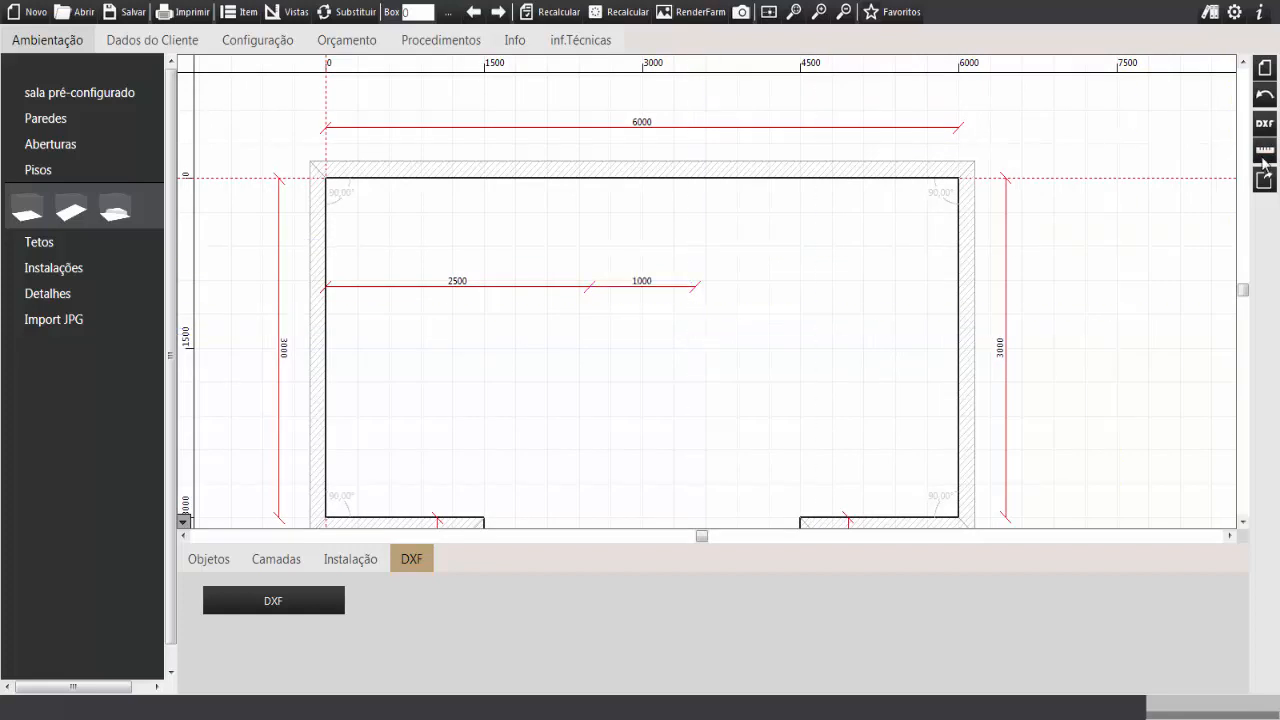
{"action": "left_click", "coordinate": [697, 287]}
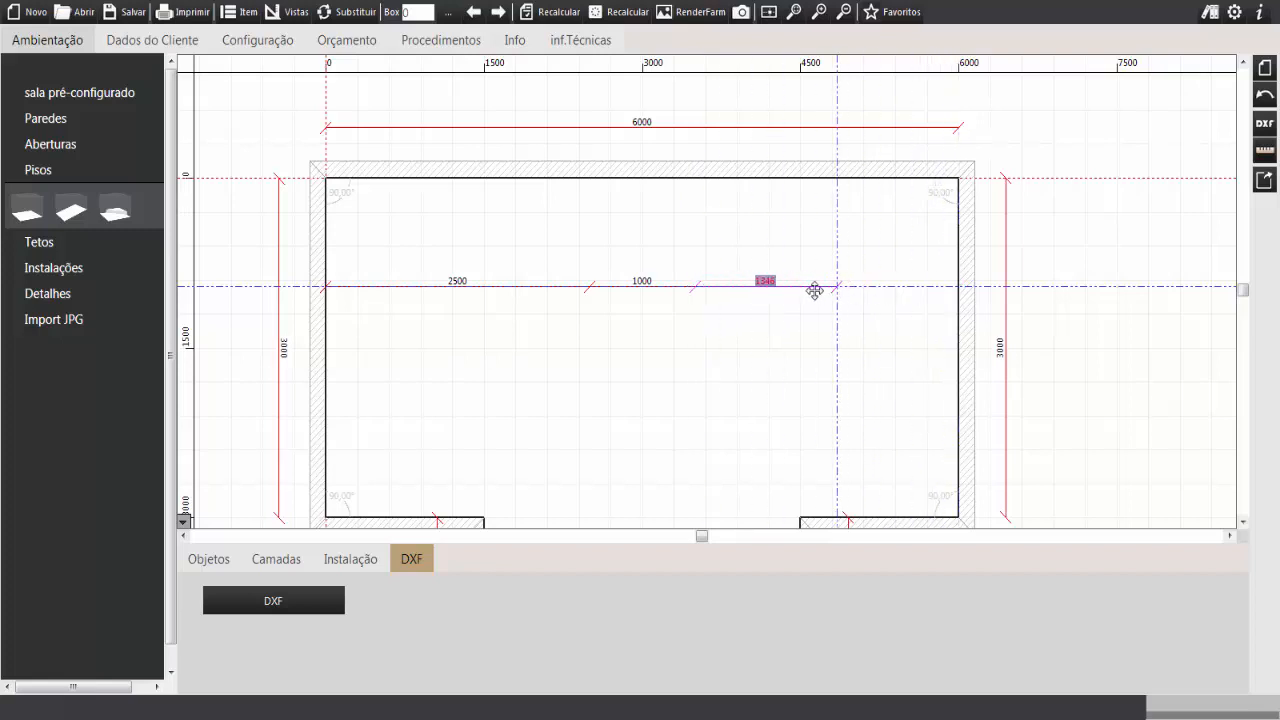
{"action": "left_click", "coordinate": [695, 287]}
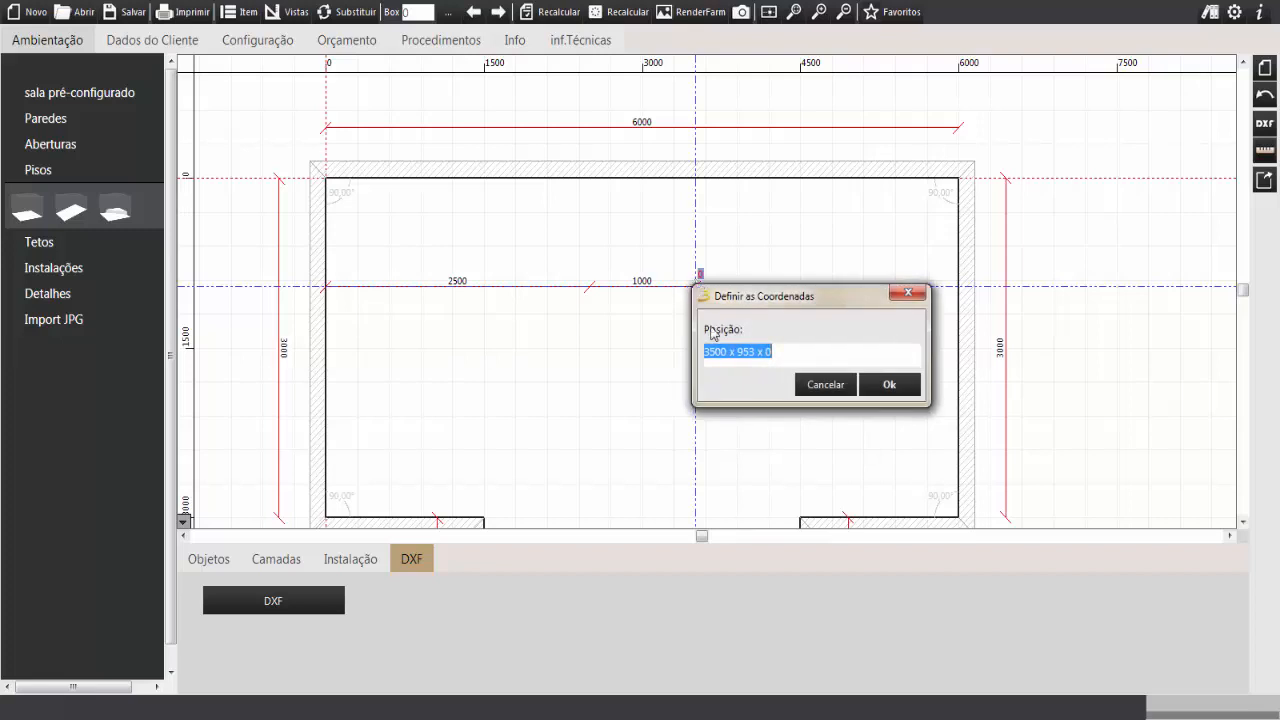
{"action": "left_click_drag", "start_coordinate": [724, 352], "coordinate": [700, 352]}
{"action": "type", "text": "6000"}
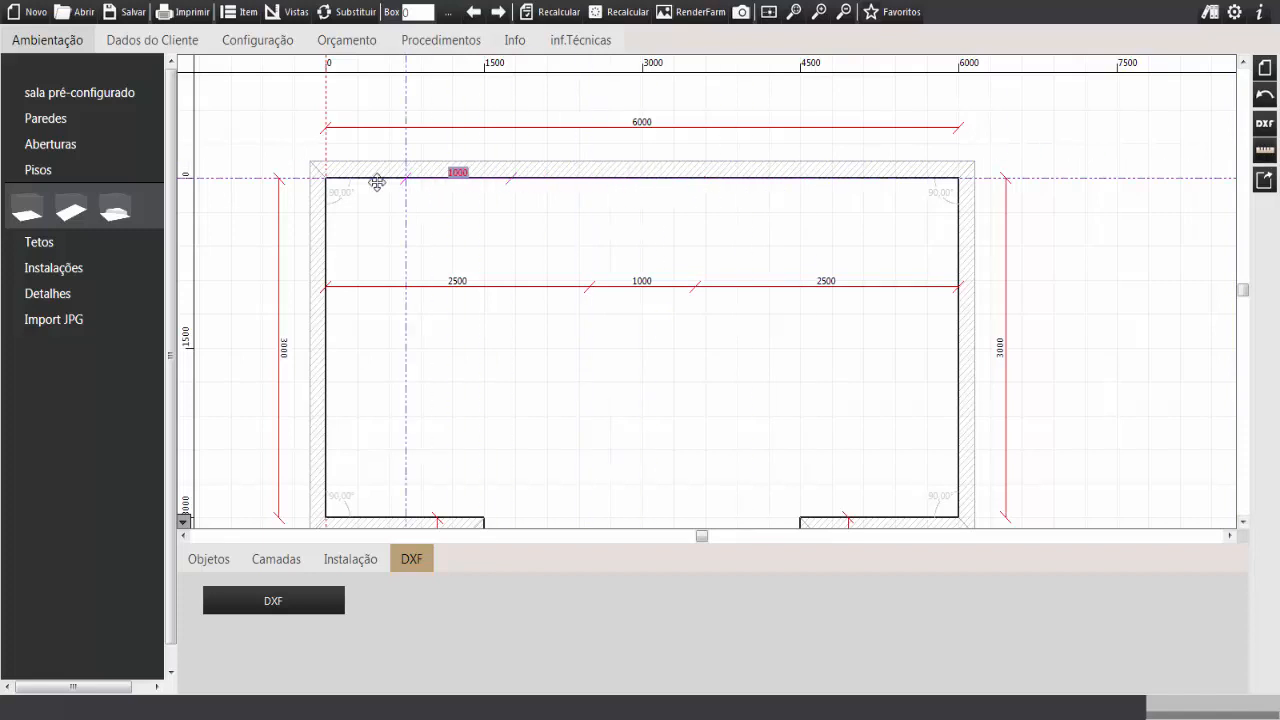
Step: Add a vertical dimension of 400 down from the upper-left inner corner and place it at the 2500 division
{"action": "scroll", "coordinate": [325, 181], "scroll_direction": "up", "scroll_amount": 2}
{"action": "double_click", "coordinate": [325, 181]}
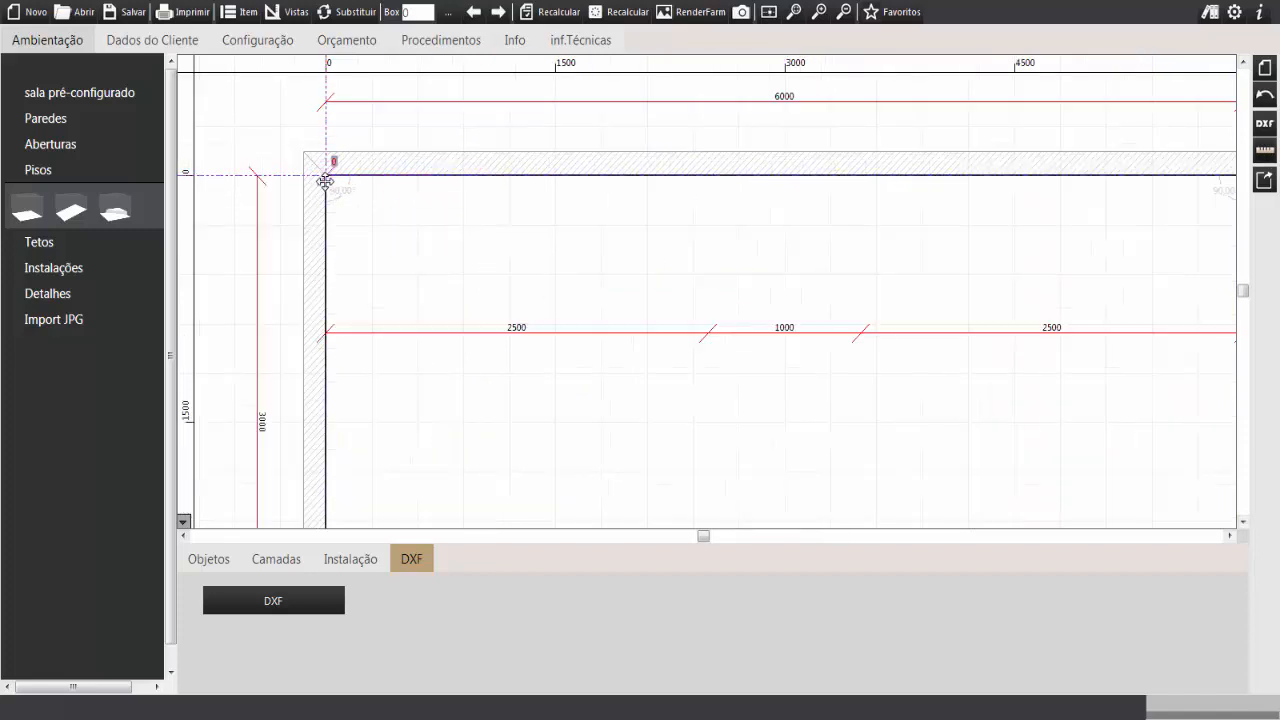
{"action": "left_click", "coordinate": [353, 241]}
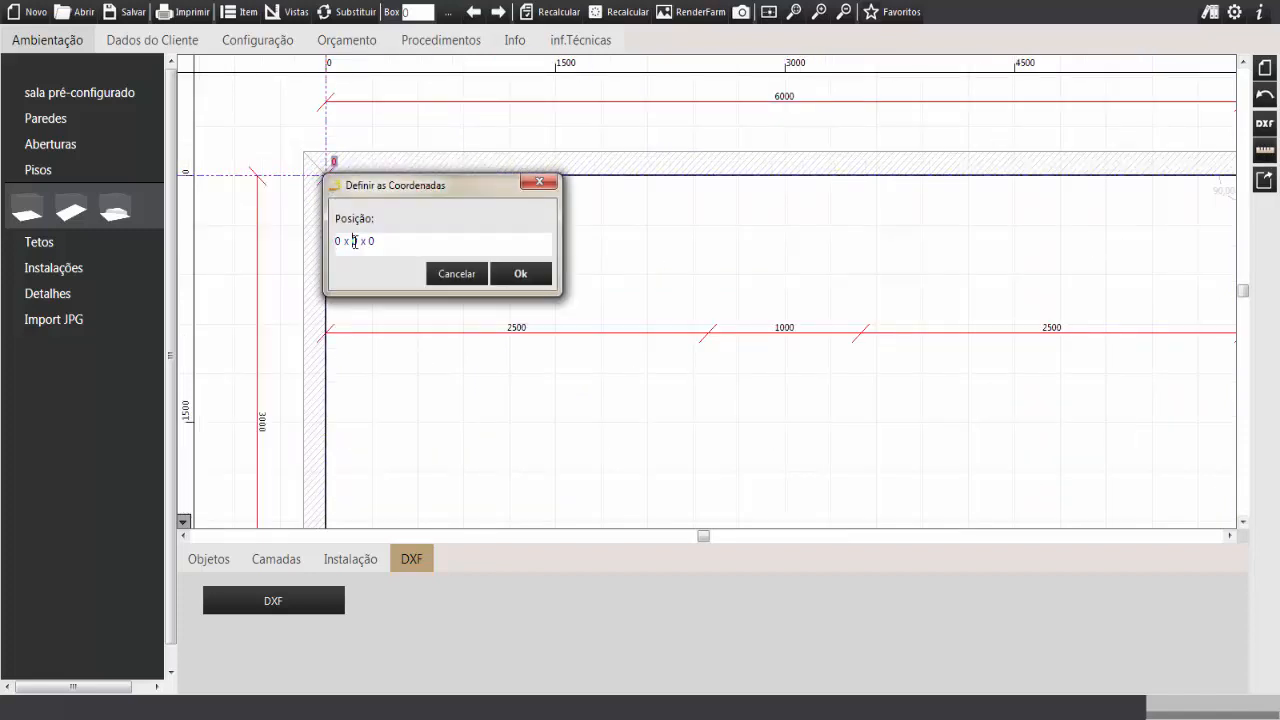
{"action": "key", "text": "Return"}
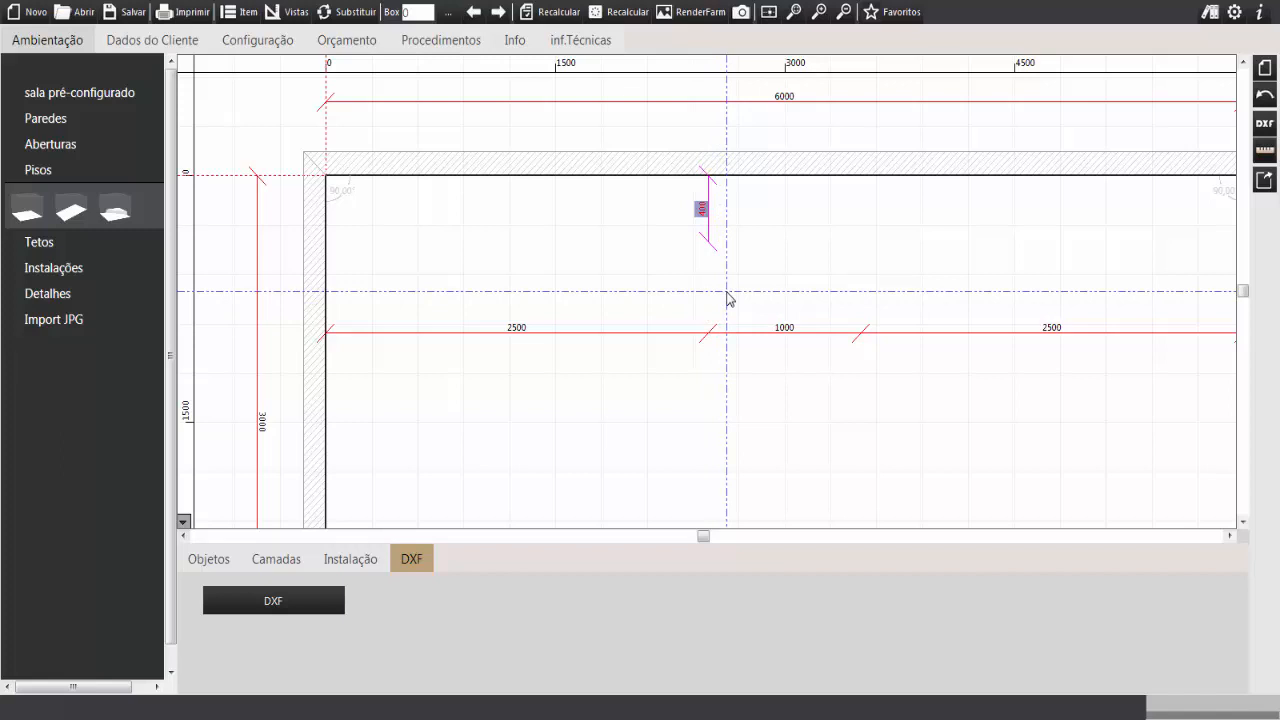
{"action": "left_click", "coordinate": [727, 218]}
Step: Dimension vertically from the end of the 400 dimension to 2500 x 800 x 0, continuing the chain downwards
{"action": "left_click", "coordinate": [708, 243]}
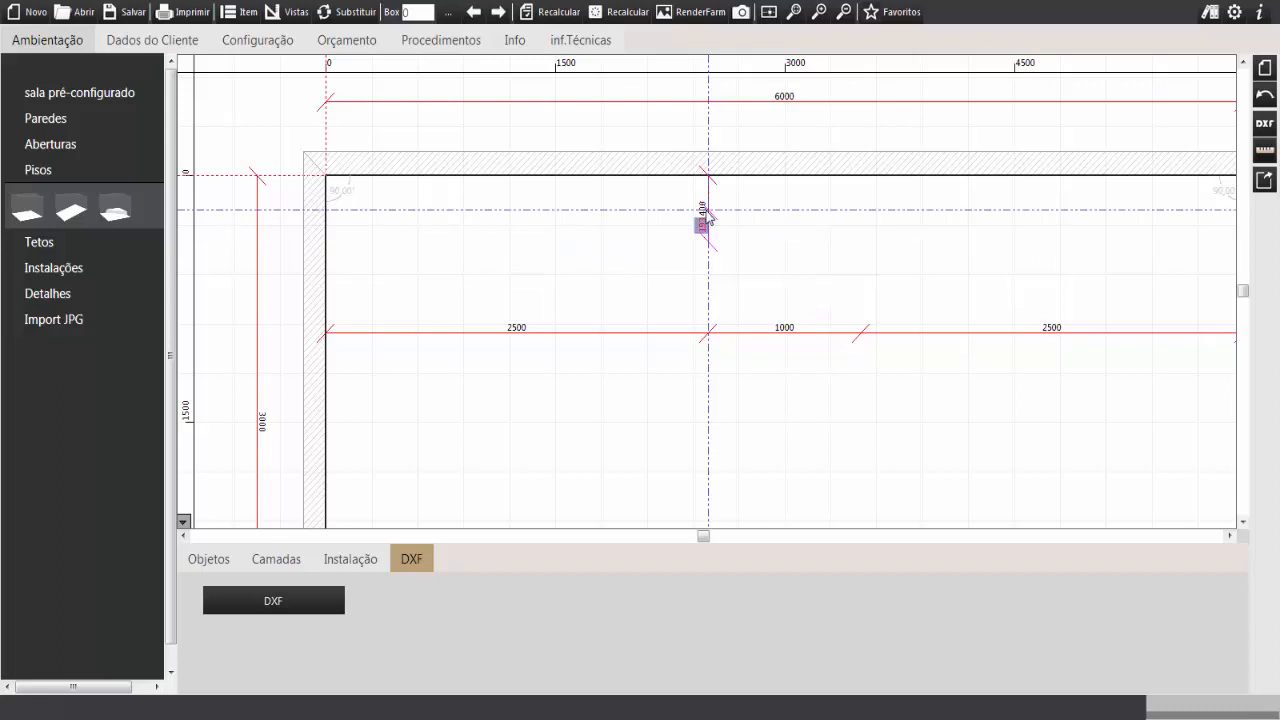
{"action": "key", "text": "Return"}
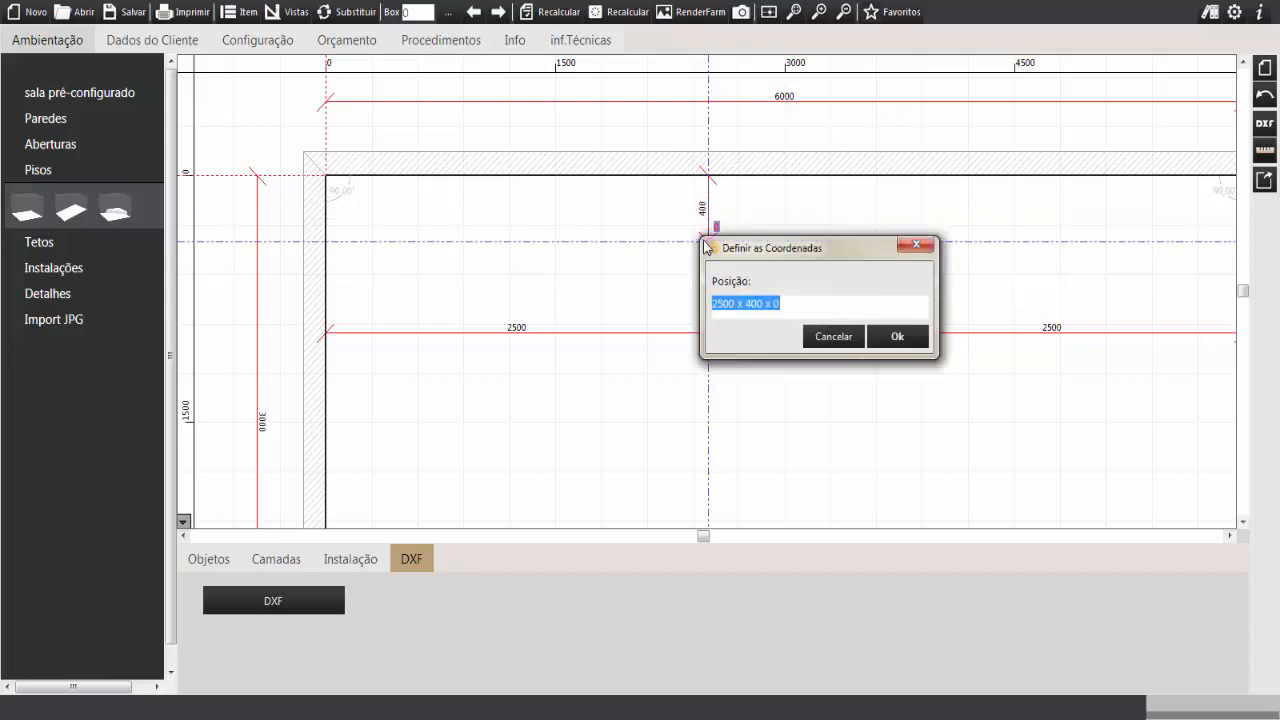
{"action": "left_click", "coordinate": [748, 302]}
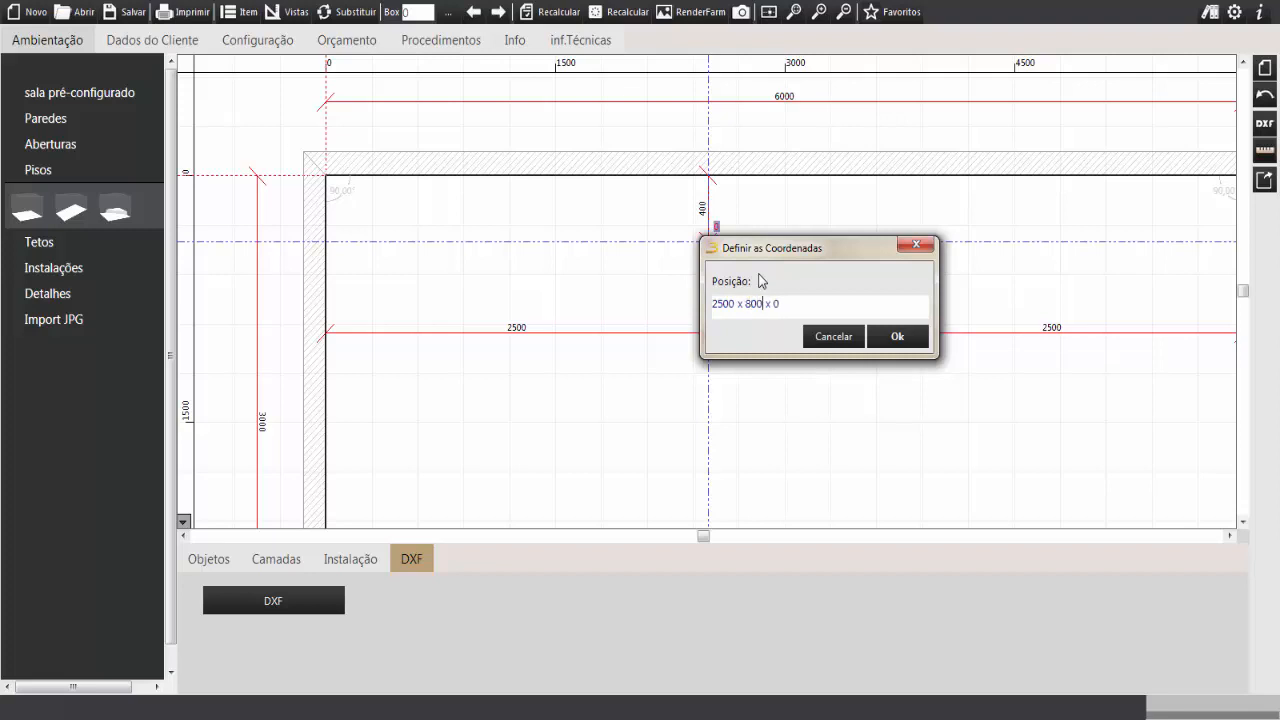
{"action": "key", "text": "Return"}
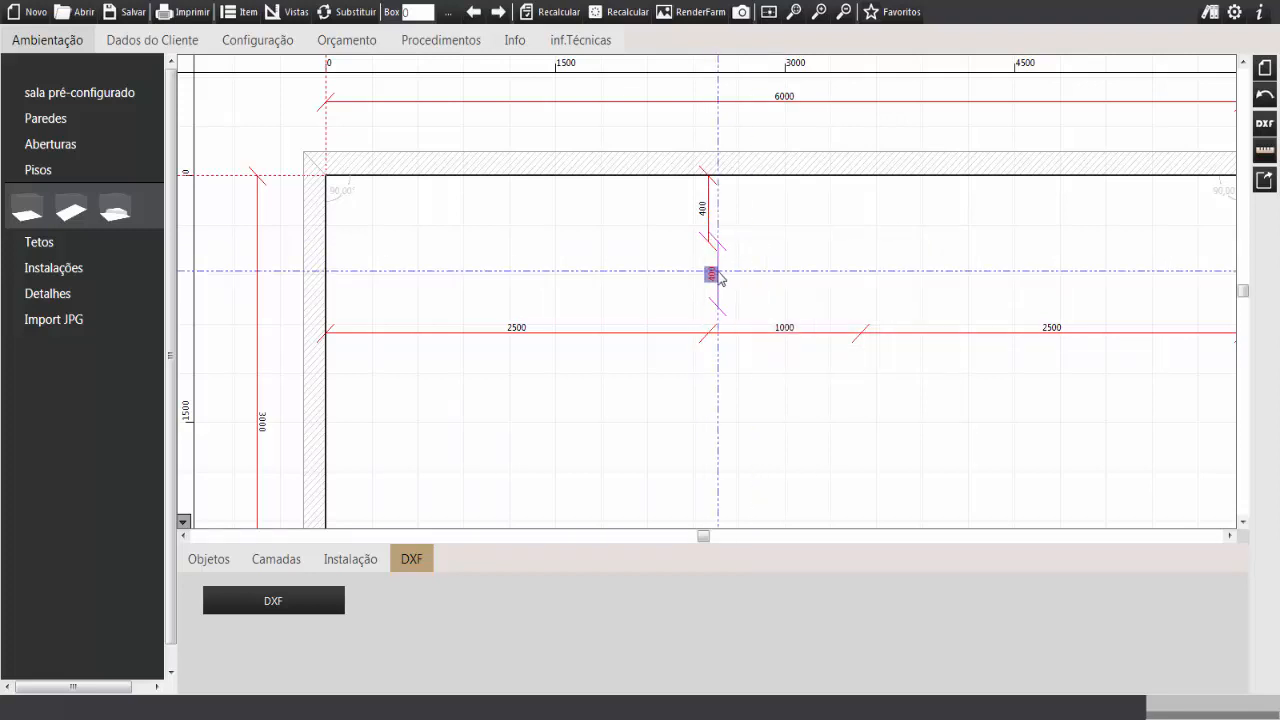
Step: Move the 1000 and both 2500 horizontal dimensions up to the lower end of the vertical 400 chain
{"action": "left_click_drag", "start_coordinate": [783, 327], "coordinate": [782, 304]}
{"action": "left_click_drag", "start_coordinate": [517, 328], "coordinate": [517, 303]}
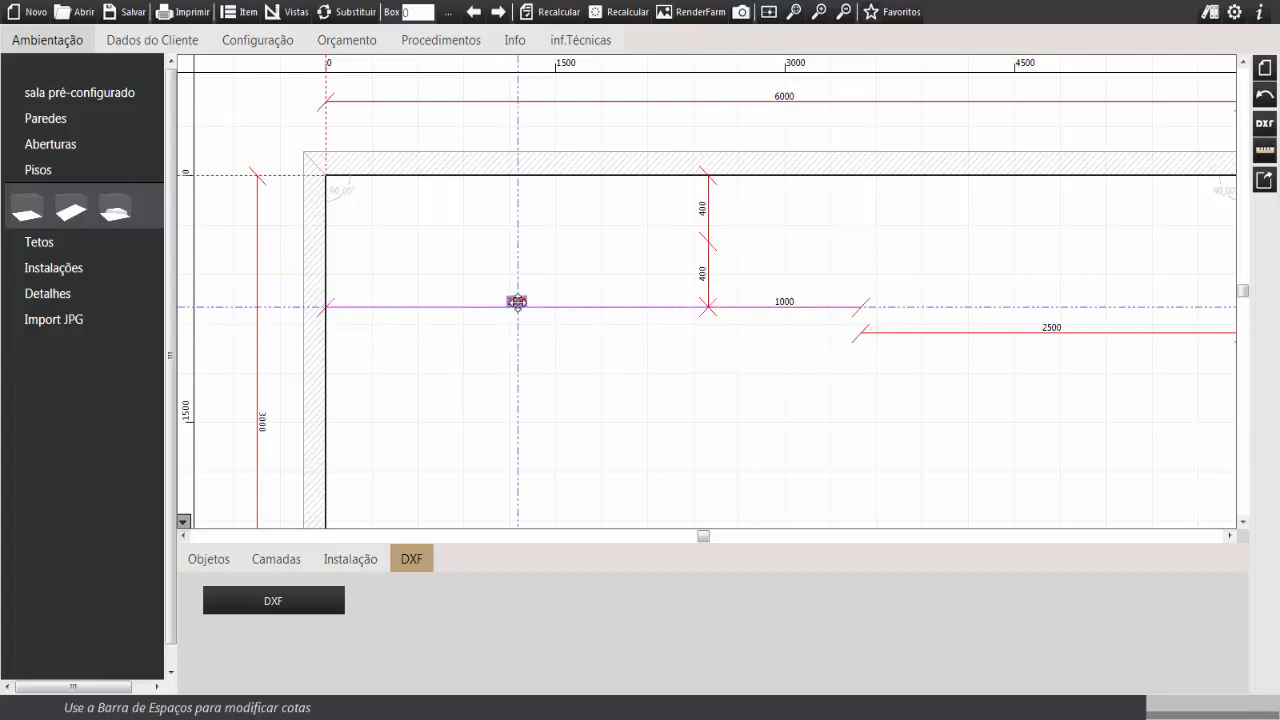
{"action": "left_click_drag", "start_coordinate": [1048, 327], "coordinate": [1048, 302]}
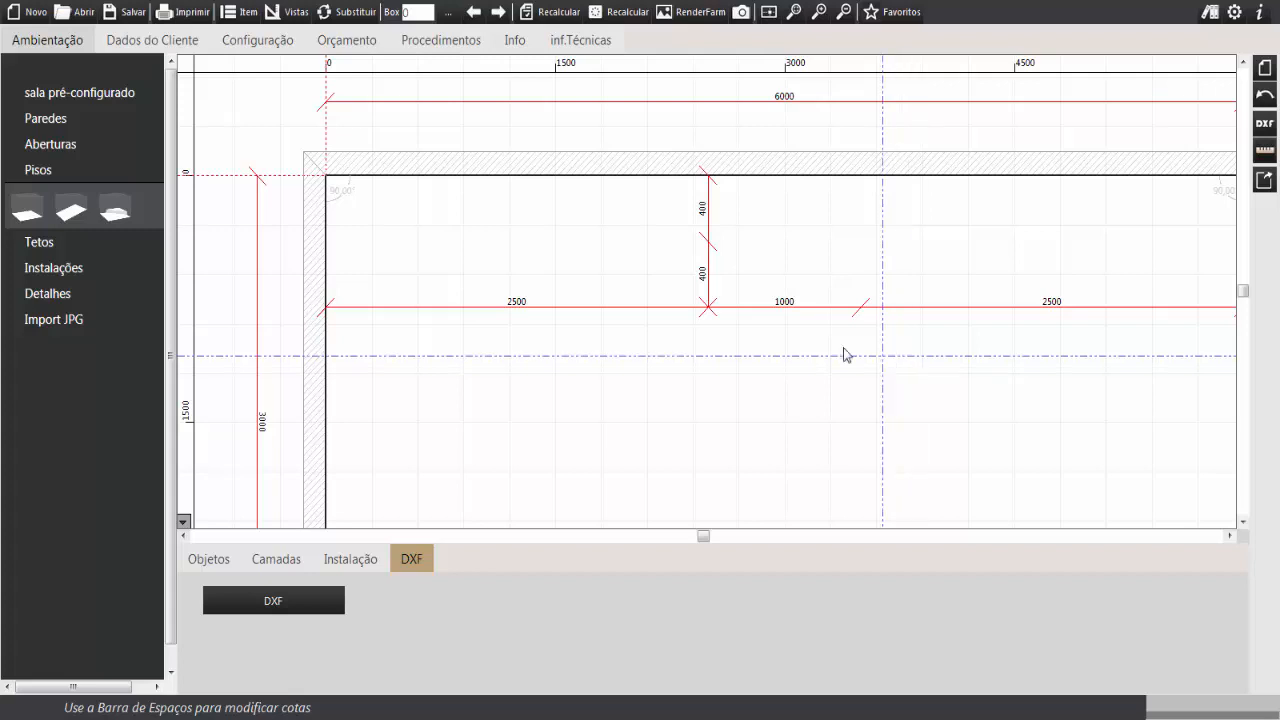
Step: Draw a mezzanine floor 1000 wide and 800 deep against the upper wall, using the dimension points as its corners
{"action": "left_click", "coordinate": [116, 215]}
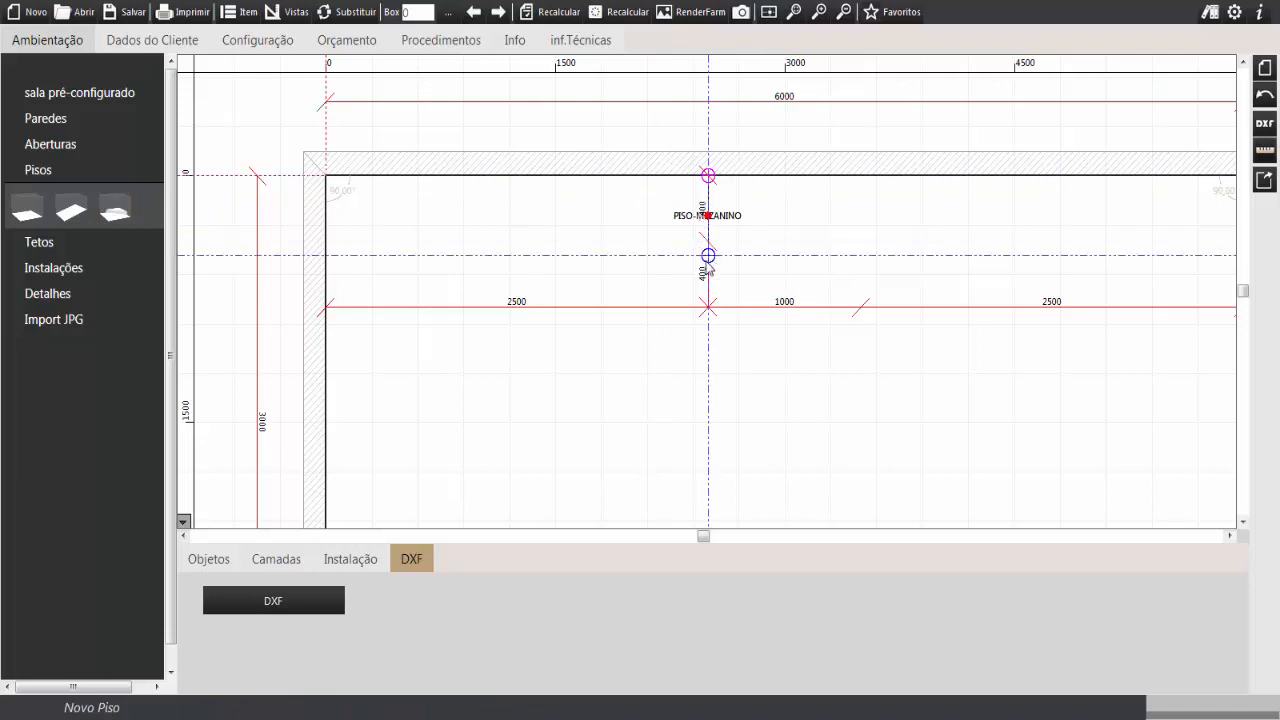
{"action": "left_click", "coordinate": [708, 307]}
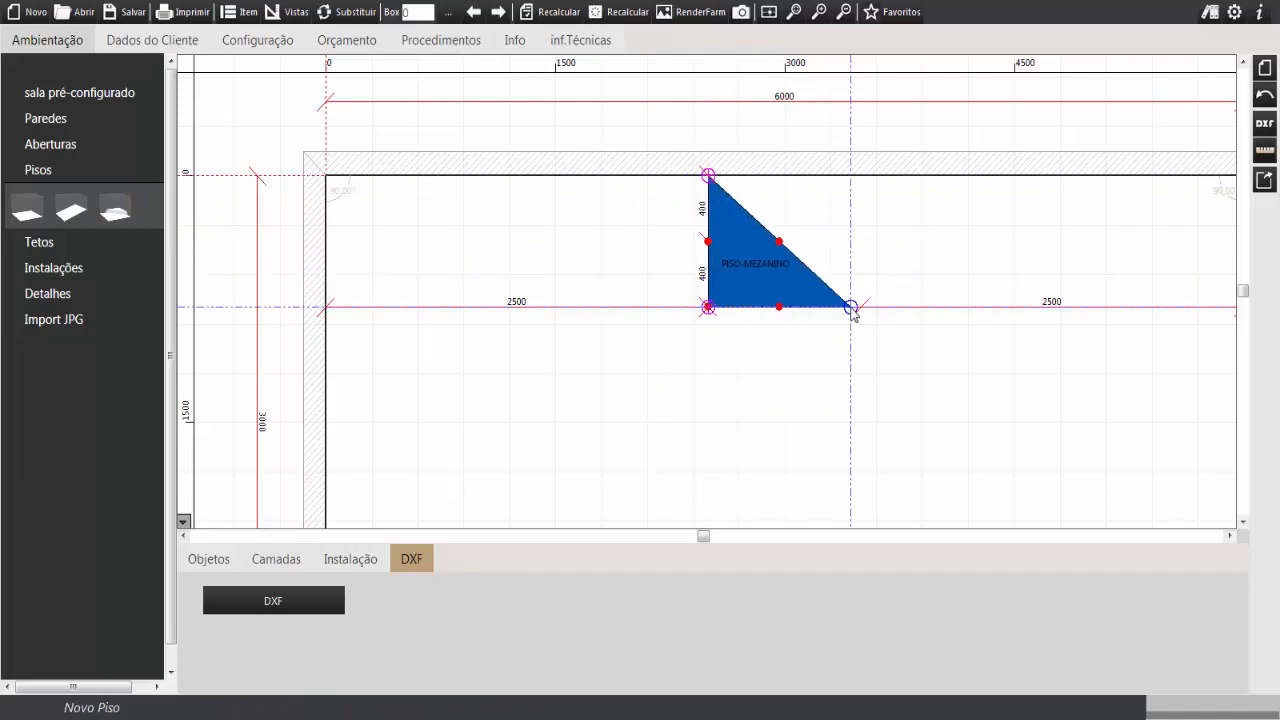
{"action": "left_click", "coordinate": [861, 307]}
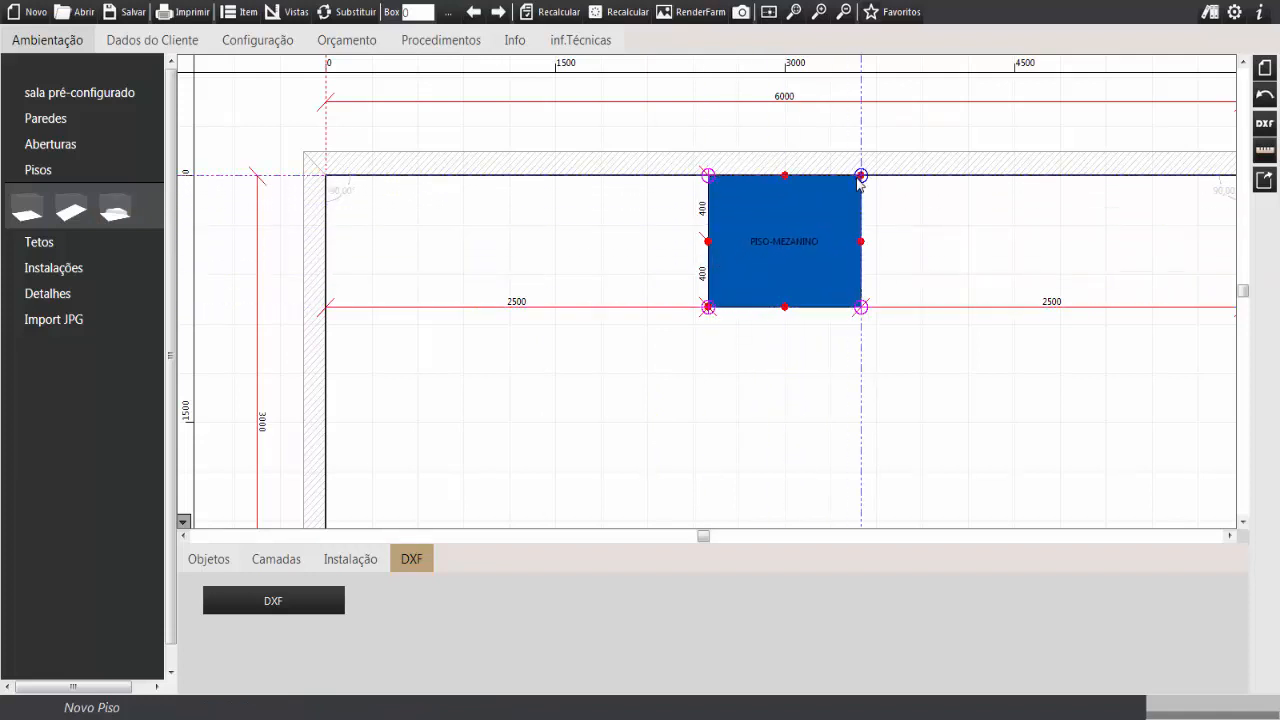
Step: Set the mezzanine floor's height (Altura Piso) to 150
{"action": "double_click", "coordinate": [806, 237]}
{"action": "left_click", "coordinate": [300, 294]}
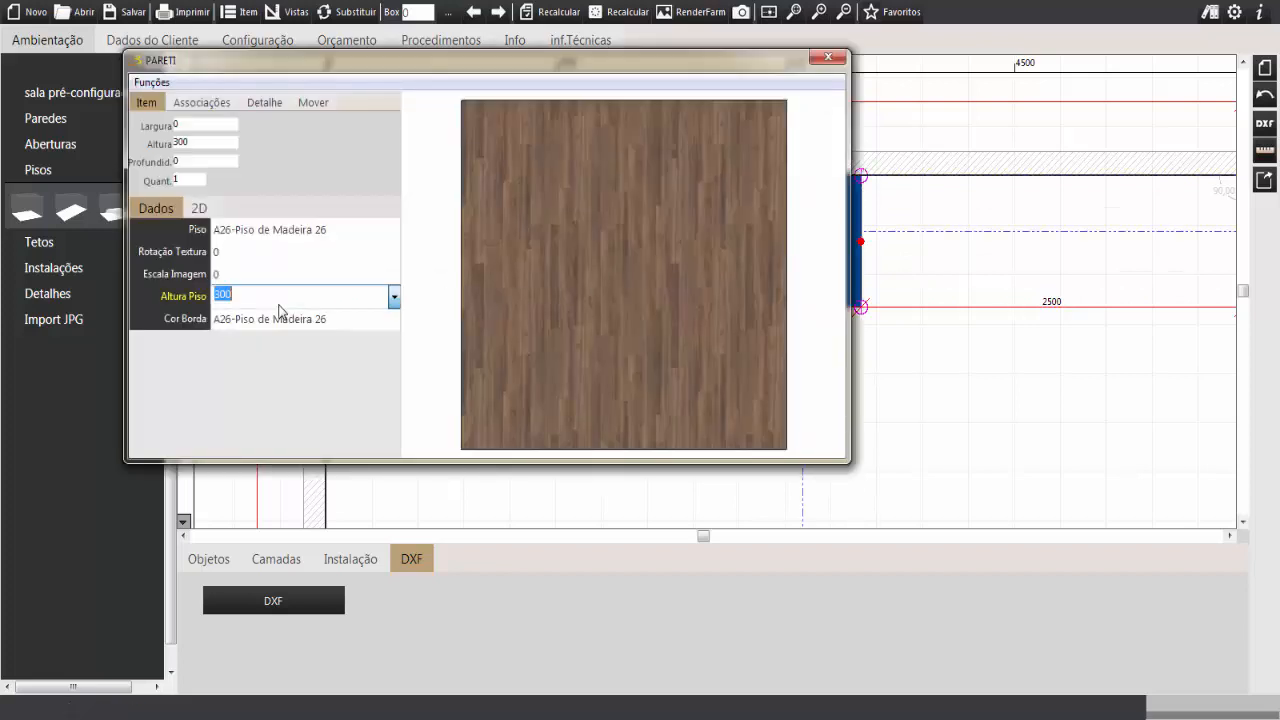
{"action": "type", "text": "1500"}
{"action": "key", "text": "BackSpace"}
{"action": "key", "text": "Return"}
{"action": "left_click", "coordinate": [825, 57]}
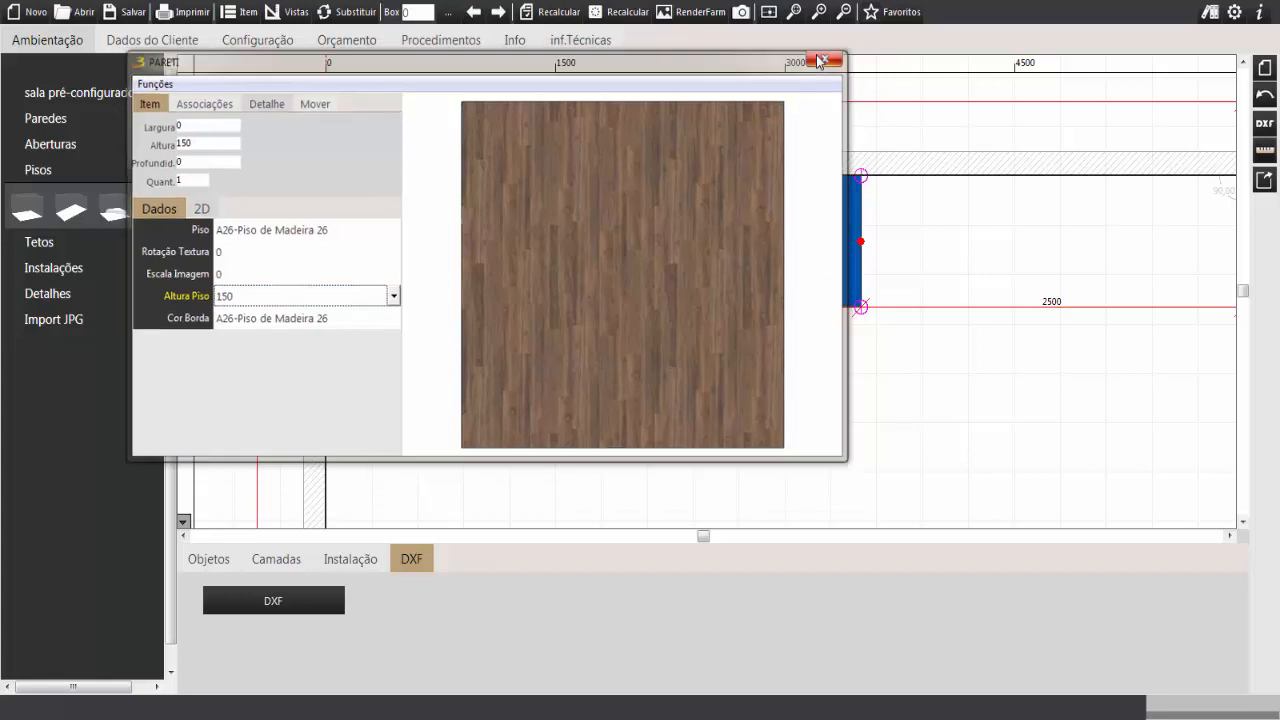
Step: Draw a second mezzanine floor 1000 wide and 400 deep over the first one's upper half, using the dimension points
{"action": "left_click", "coordinate": [119, 212]}
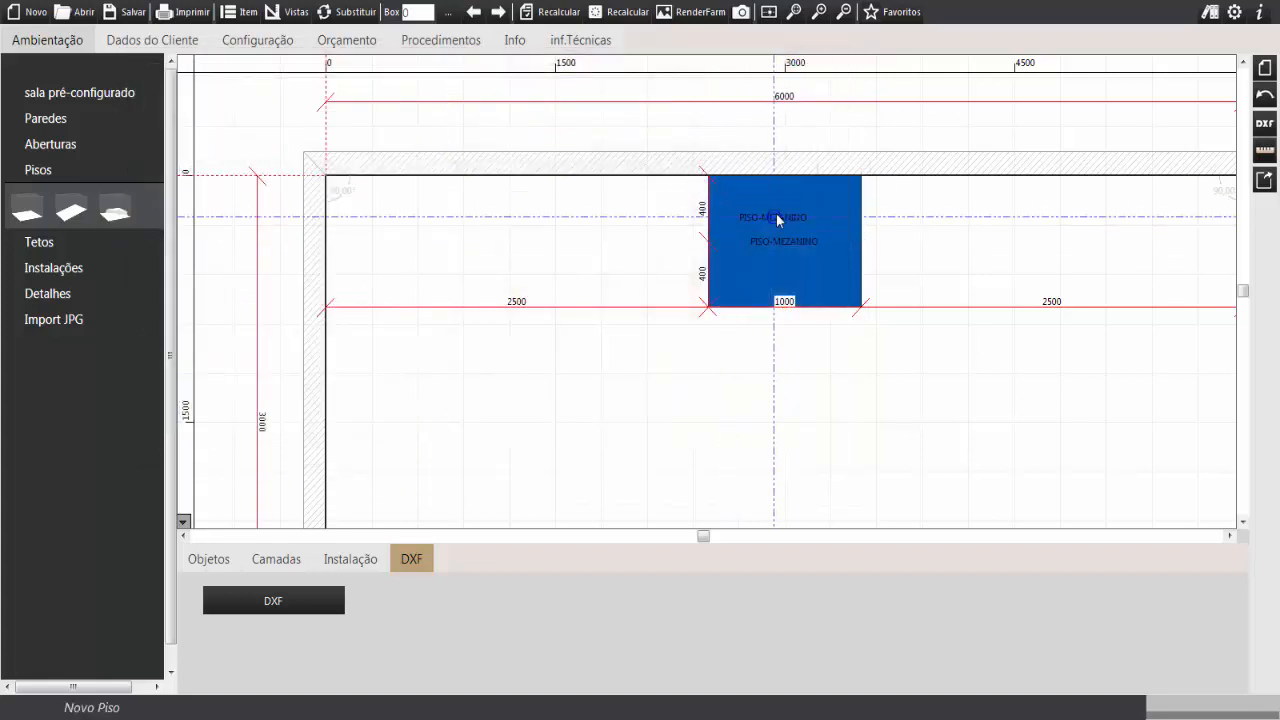
{"action": "left_click", "coordinate": [709, 242]}
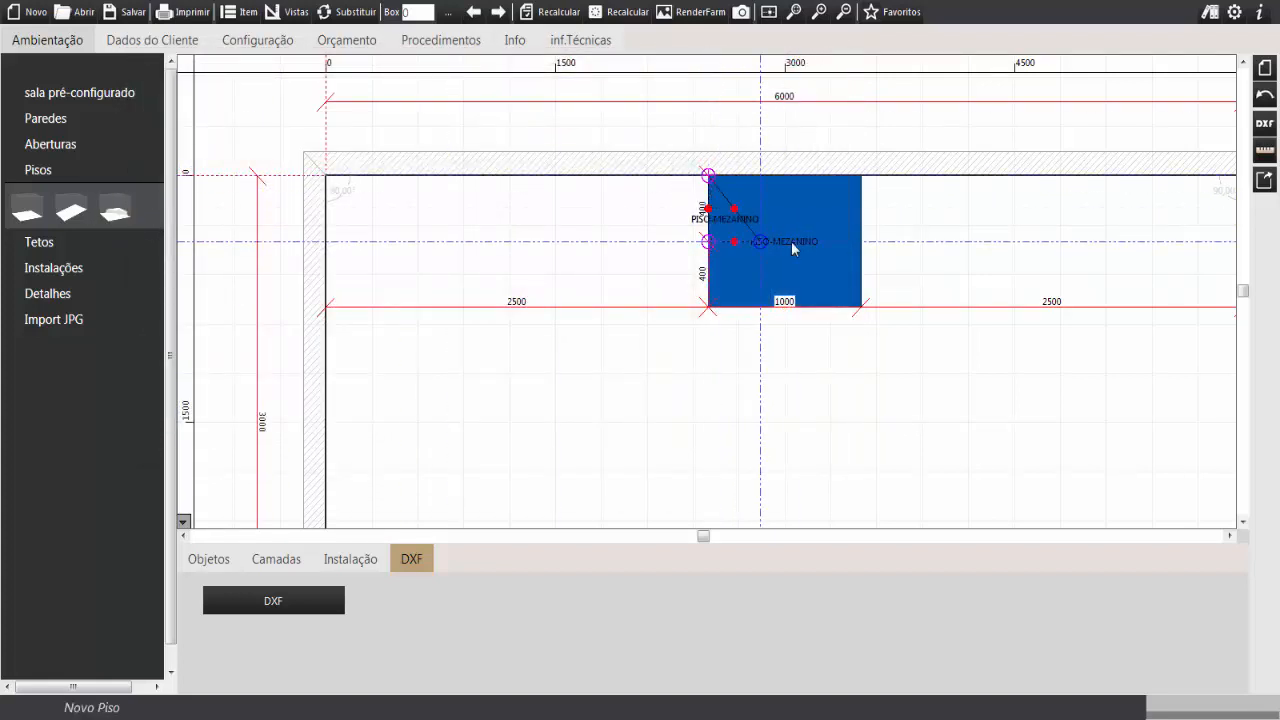
{"action": "left_click", "coordinate": [863, 242]}
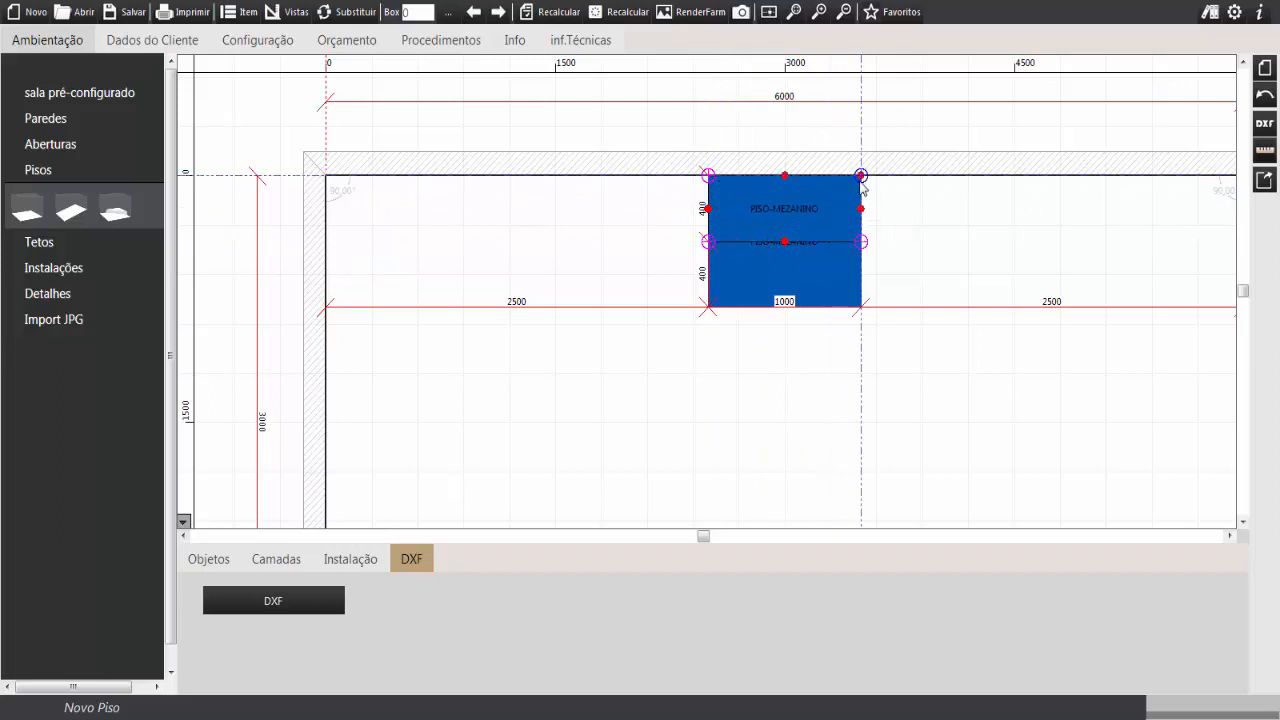
{"action": "left_click", "coordinate": [861, 176]}
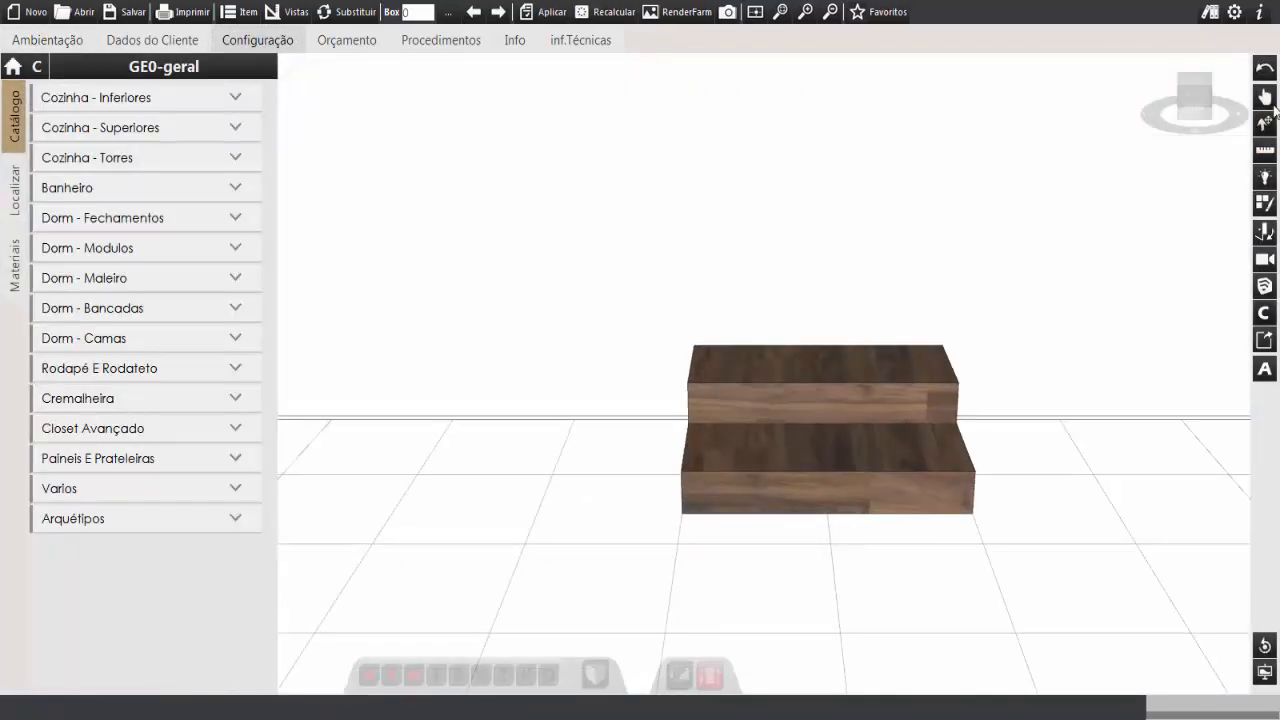
Step: Dimension horizontally from the narrow section's upper-left wall corner to 1600 x 3000 x 0
{"action": "middle_click_drag", "start_coordinate": [968, 376], "coordinate": [812, 434]}
{"action": "scroll", "coordinate": [925, 421], "scroll_direction": "down", "scroll_amount": 3}
{"action": "scroll", "coordinate": [914, 452], "scroll_direction": "down", "scroll_amount": 2}
{"action": "scroll", "coordinate": [812, 434], "scroll_direction": "up", "scroll_amount": 3}
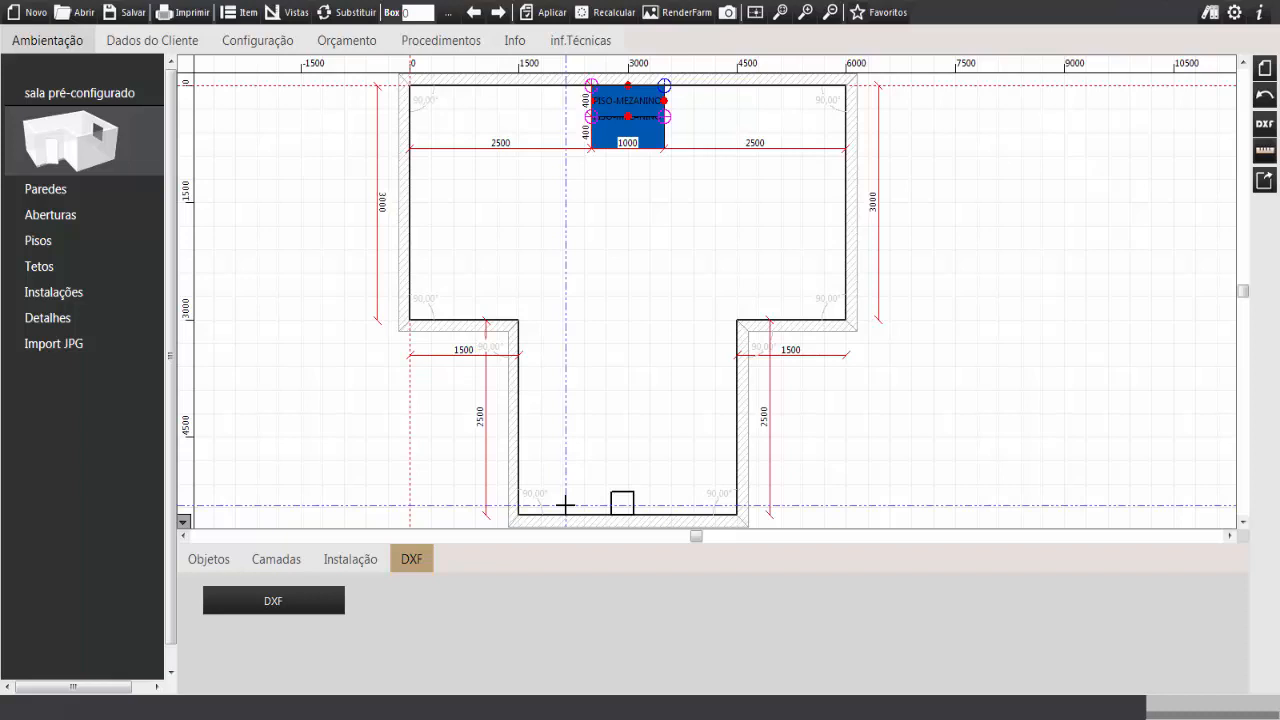
{"action": "left_click", "coordinate": [1263, 154]}
{"action": "scroll", "coordinate": [600, 312], "scroll_direction": "up", "scroll_amount": 3}
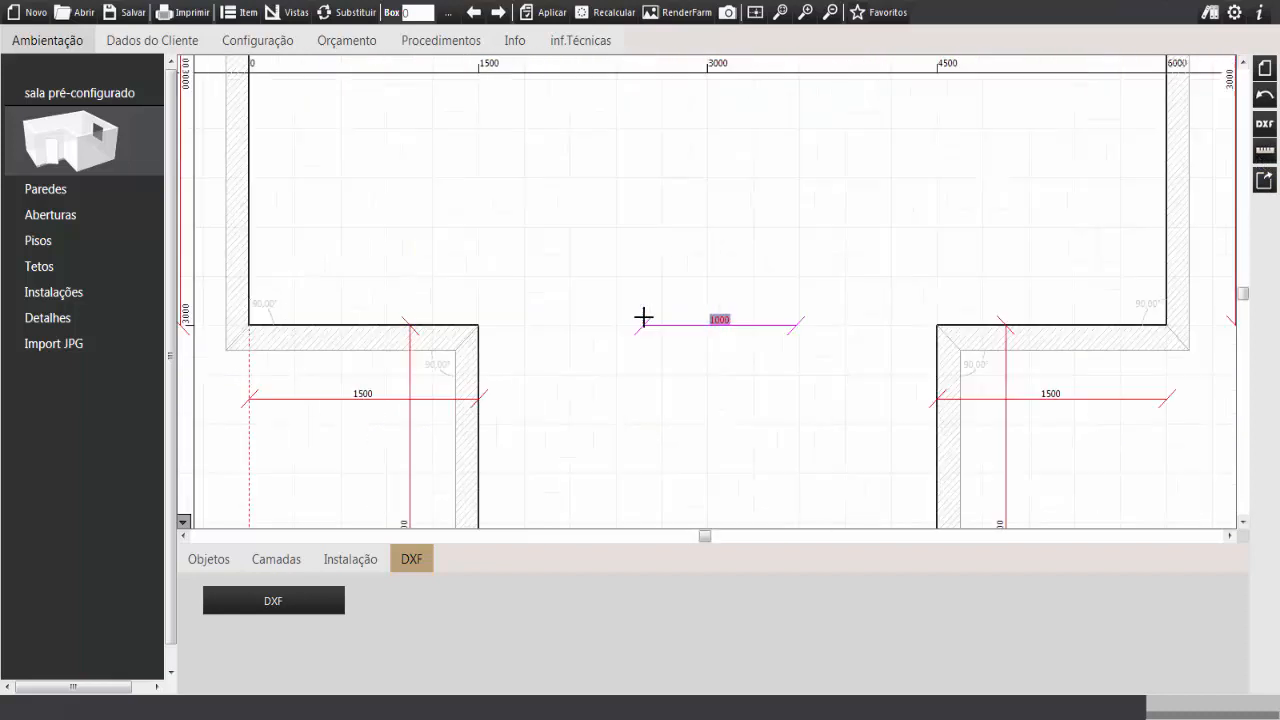
{"action": "left_click", "coordinate": [477, 333]}
{"action": "left_click_drag", "start_coordinate": [487, 342], "coordinate": [547, 323]}
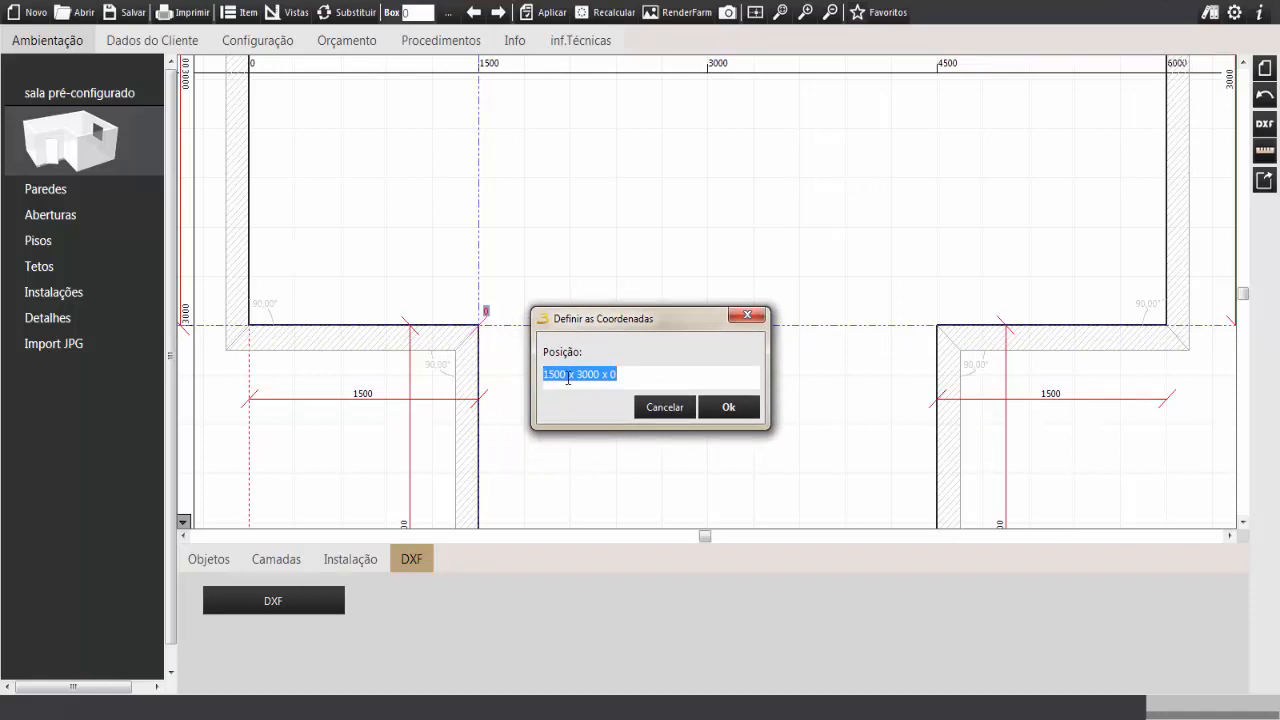
{"action": "left_click_drag", "start_coordinate": [567, 373], "coordinate": [525, 373]}
{"action": "type", "text": "1600"}
{"action": "key", "text": "Return"}
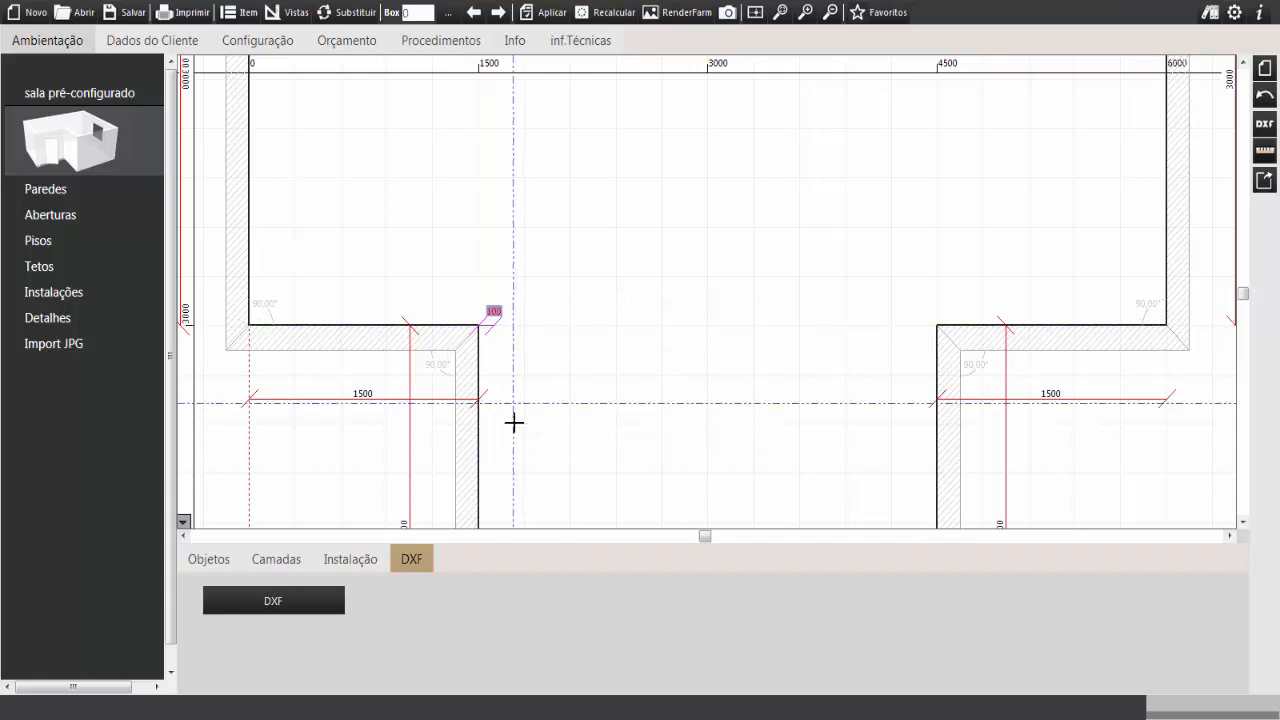
Step: Add another horizontal 100 dimension from the narrow section's left wall, just above its lower corner
{"action": "scroll", "coordinate": [525, 330], "scroll_direction": "down", "scroll_amount": 3}
{"action": "scroll", "coordinate": [520, 300], "scroll_direction": "up", "scroll_amount": 2}
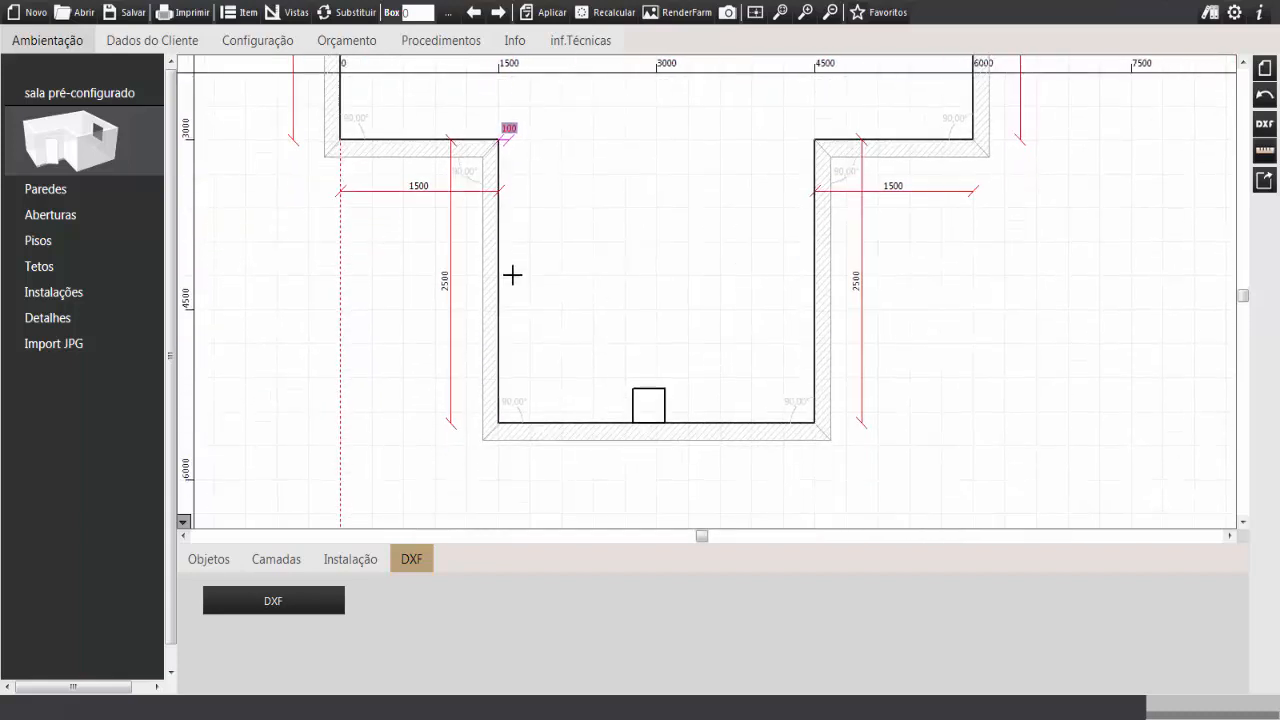
{"action": "left_click", "coordinate": [1263, 152]}
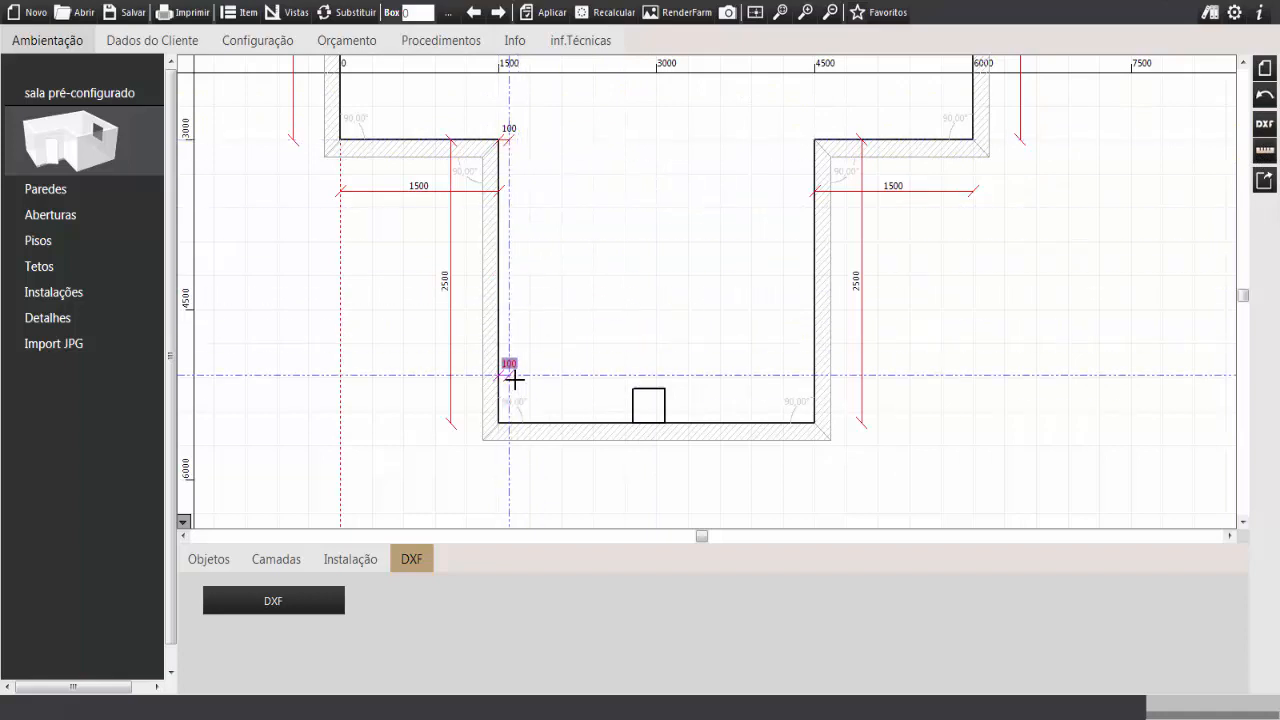
{"action": "scroll", "coordinate": [538, 340], "scroll_direction": "up", "scroll_amount": 3}
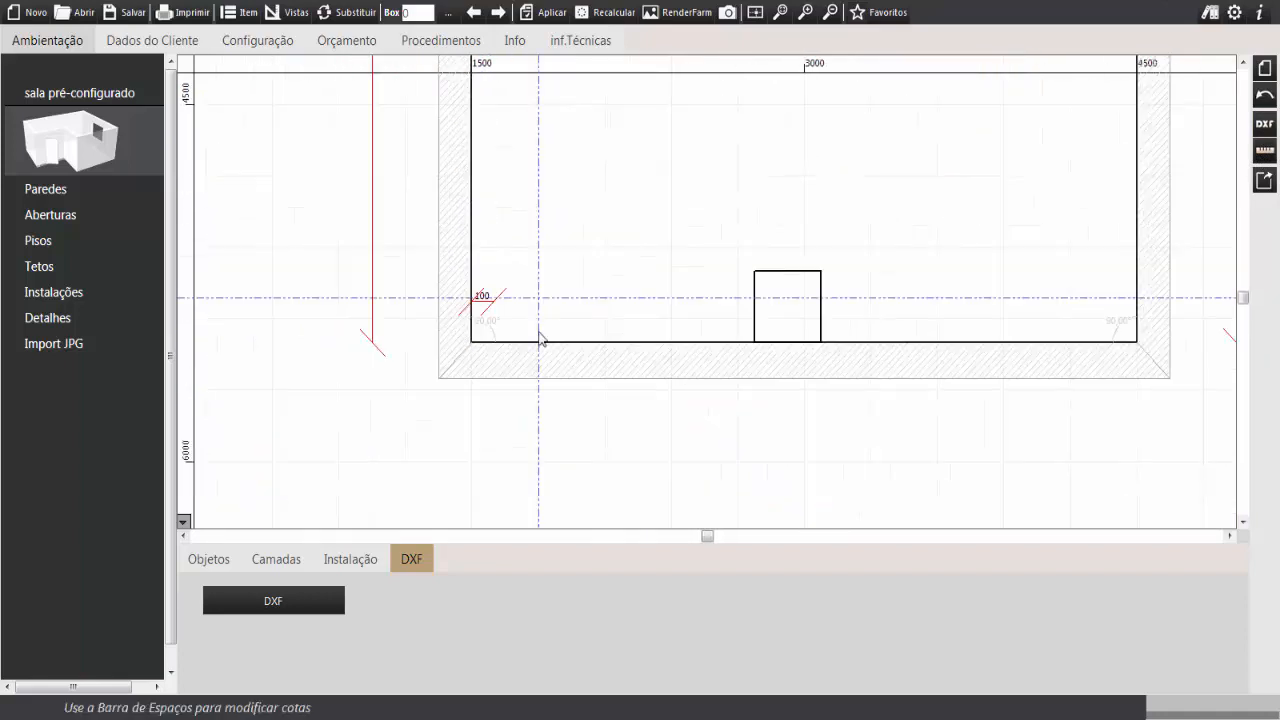
Step: Dimension vertically from the lower wall to 1600 x 5400 x 0, and lower the horizontal 100 dimension to that end point
{"action": "left_click", "coordinate": [1267, 158]}
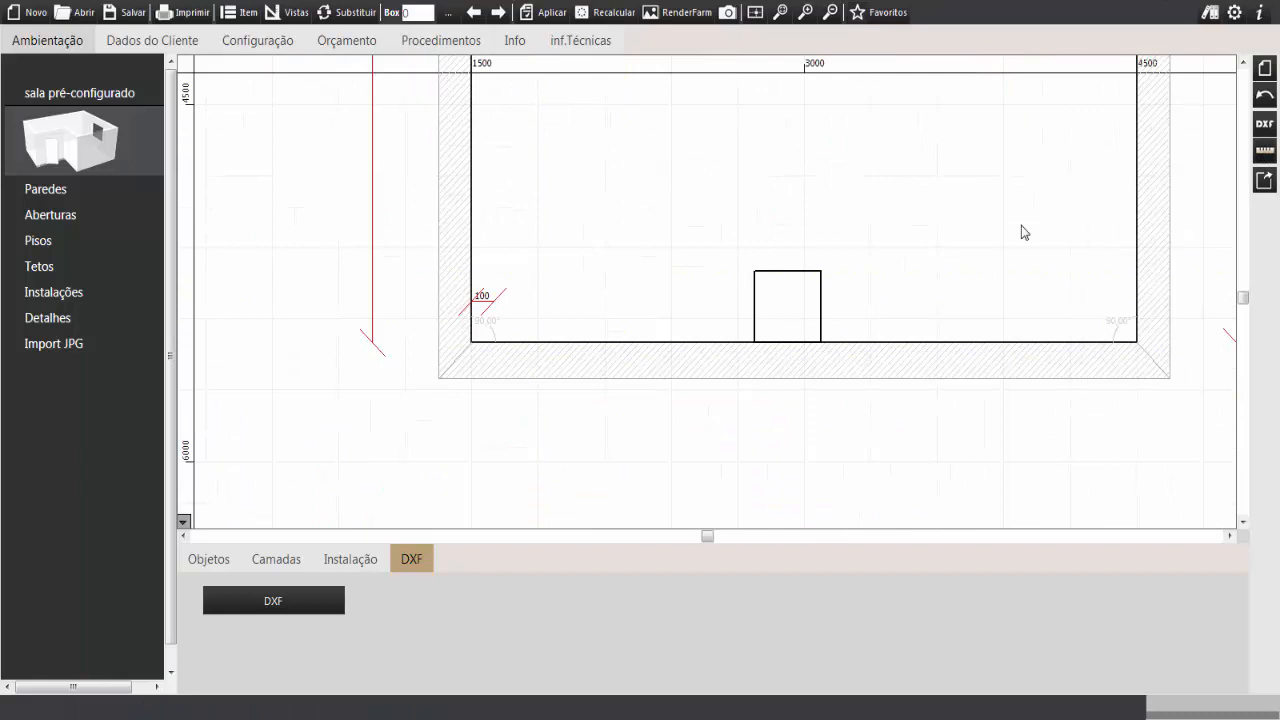
{"action": "left_click", "coordinate": [497, 346]}
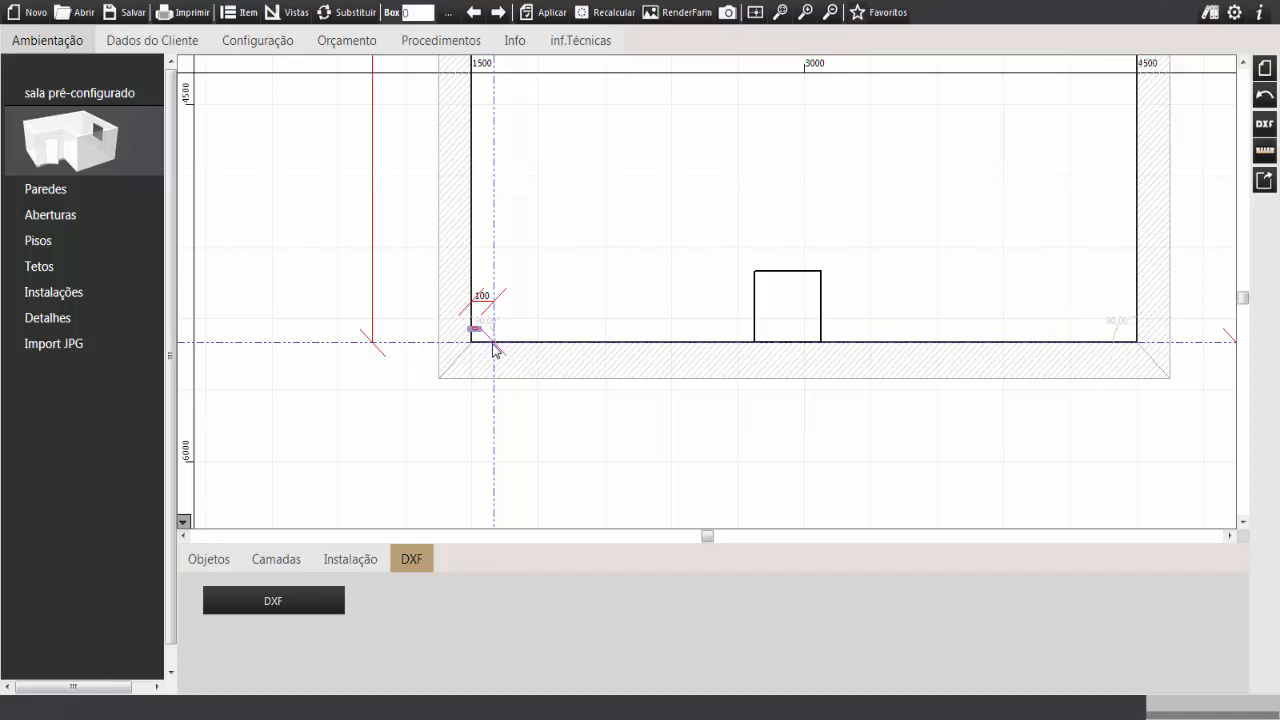
{"action": "left_click", "coordinate": [493, 345]}
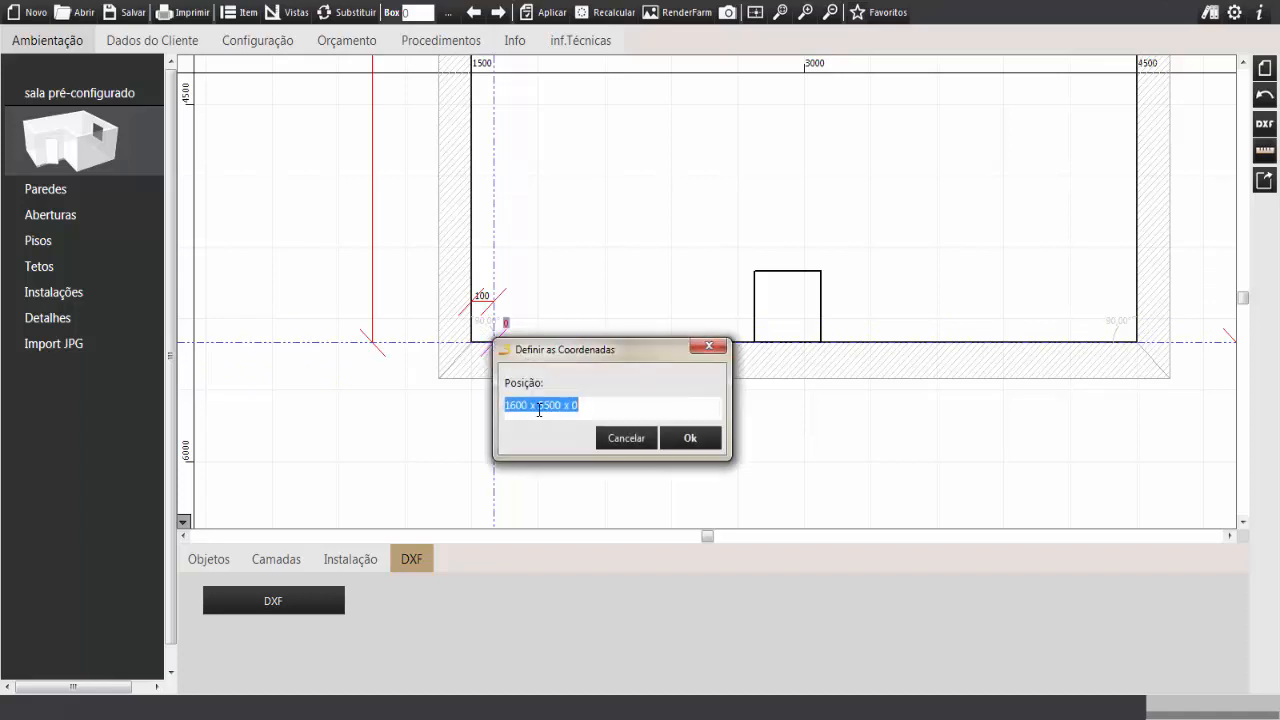
{"action": "left_click_drag", "start_coordinate": [555, 357], "coordinate": [617, 355]}
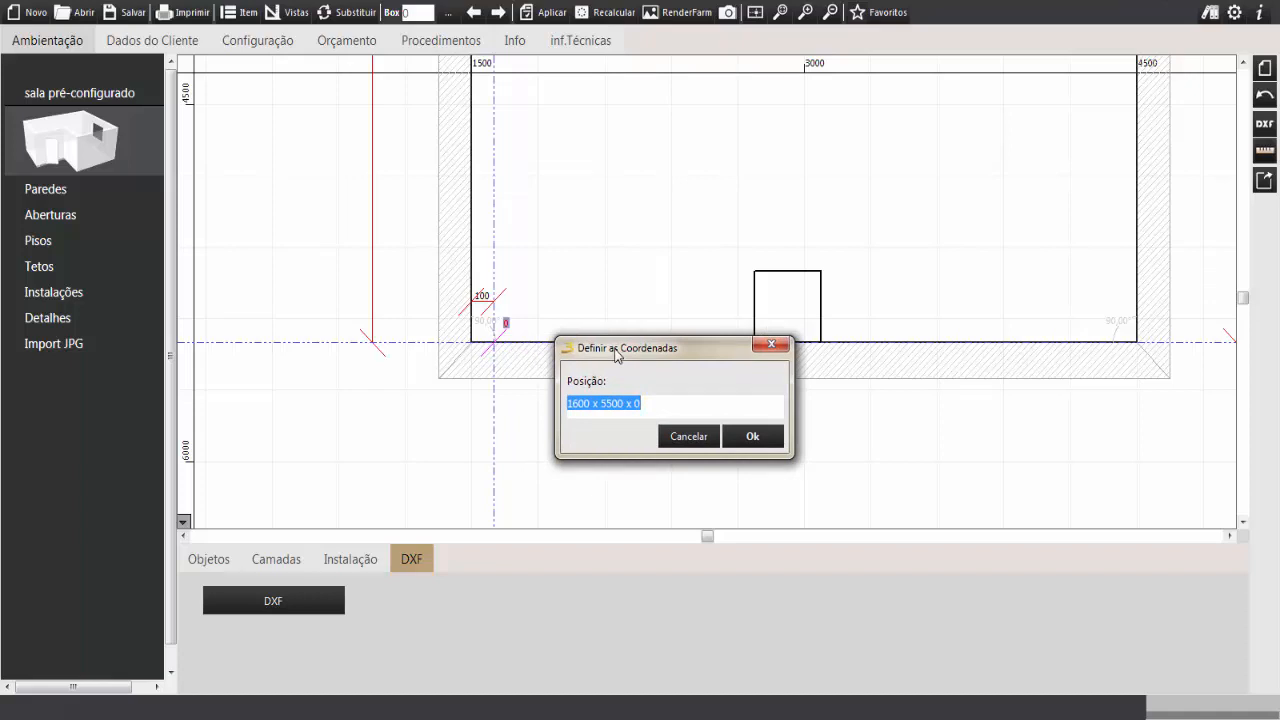
{"action": "double_click", "coordinate": [605, 403]}
{"action": "type", "text": "54"}
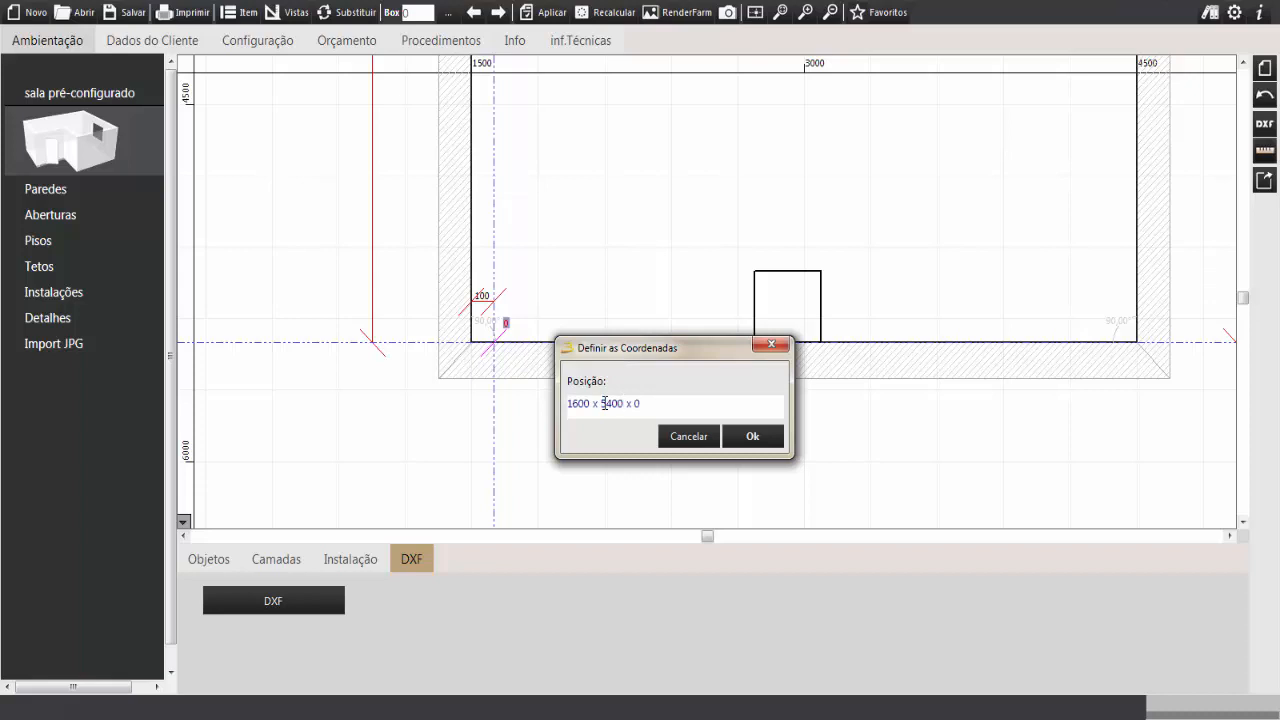
{"action": "key", "text": "Return"}
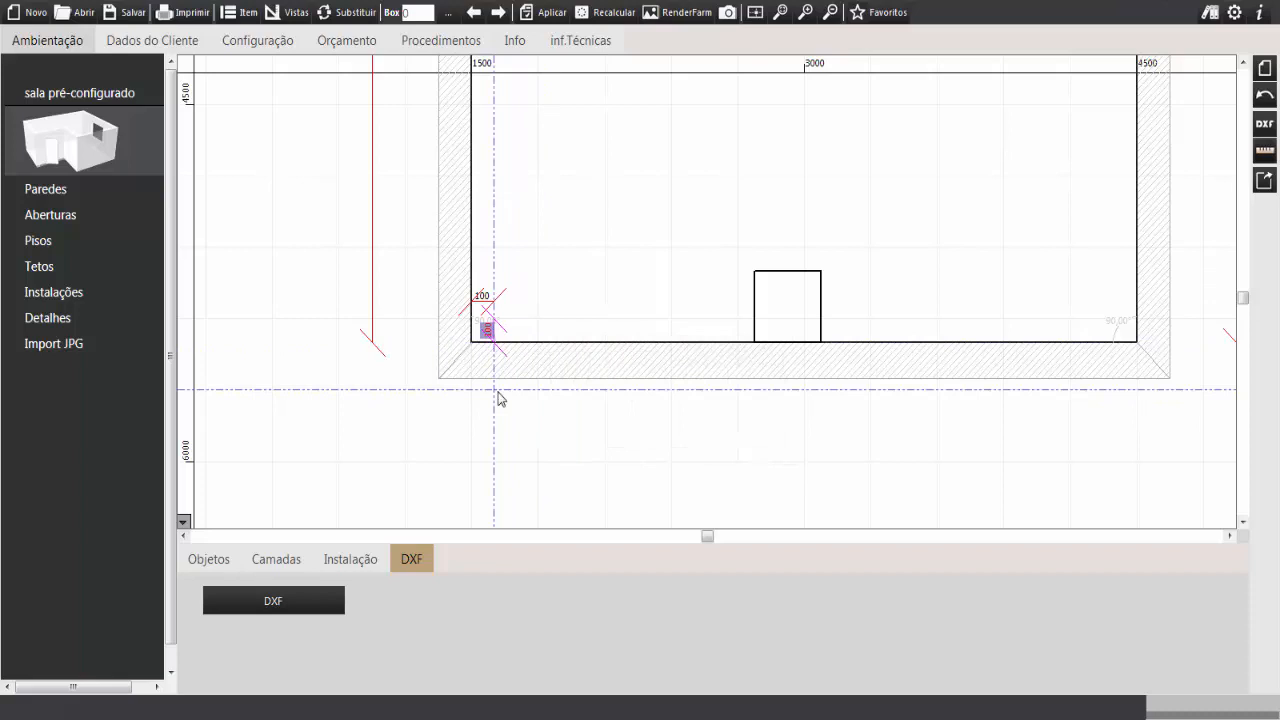
{"action": "left_click_drag", "start_coordinate": [482, 297], "coordinate": [482, 317]}
{"action": "left_click", "coordinate": [629, 307]}
Step: Dimension horizontally from the column's lower-left corner to 2677 x 5500 x 0
{"action": "middle_click_drag", "start_coordinate": [630, 313], "coordinate": [477, 334]}
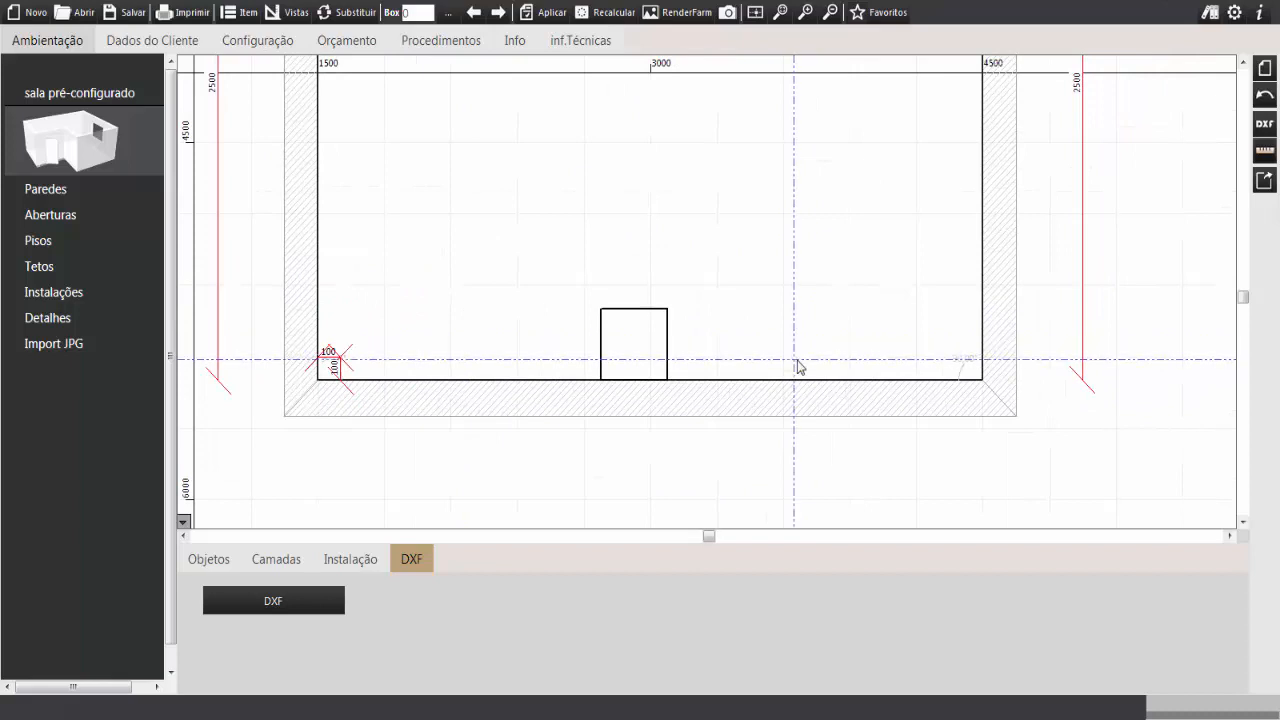
{"action": "left_click", "coordinate": [1263, 158]}
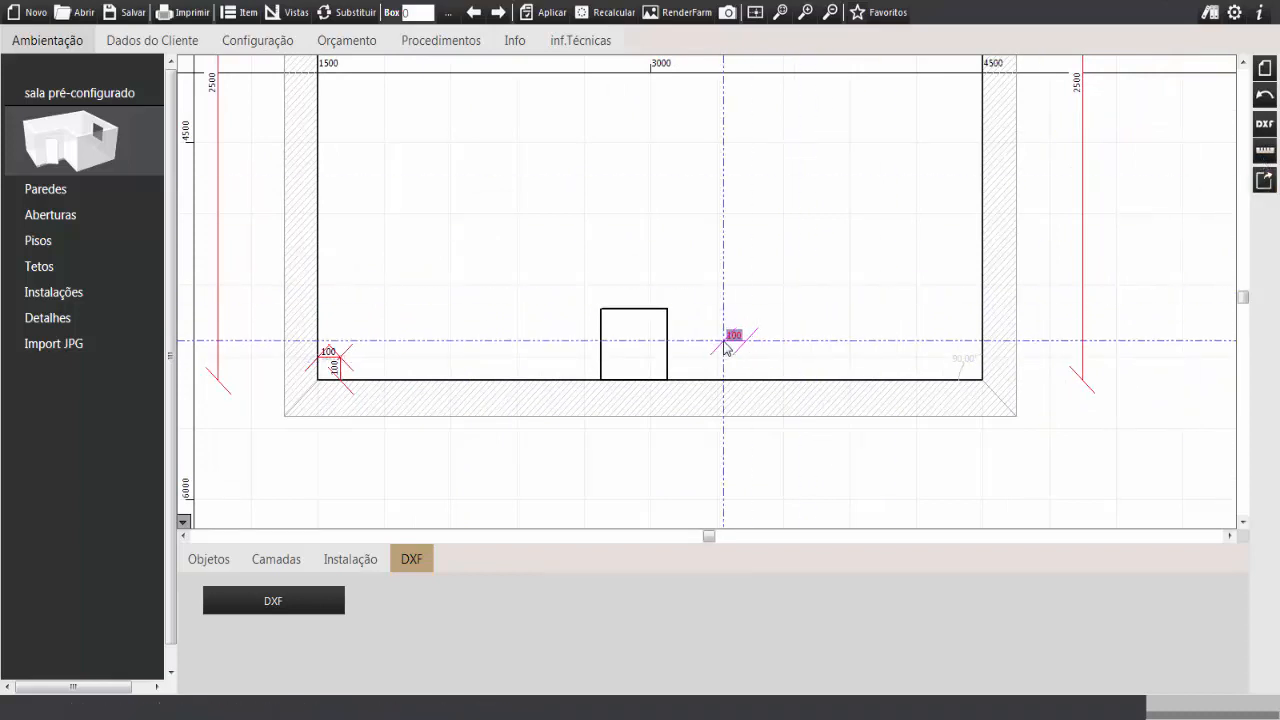
{"action": "middle_click_drag", "start_coordinate": [618, 355], "coordinate": [700, 335]}
{"action": "scroll", "coordinate": [684, 366], "scroll_direction": "up", "scroll_amount": 3}
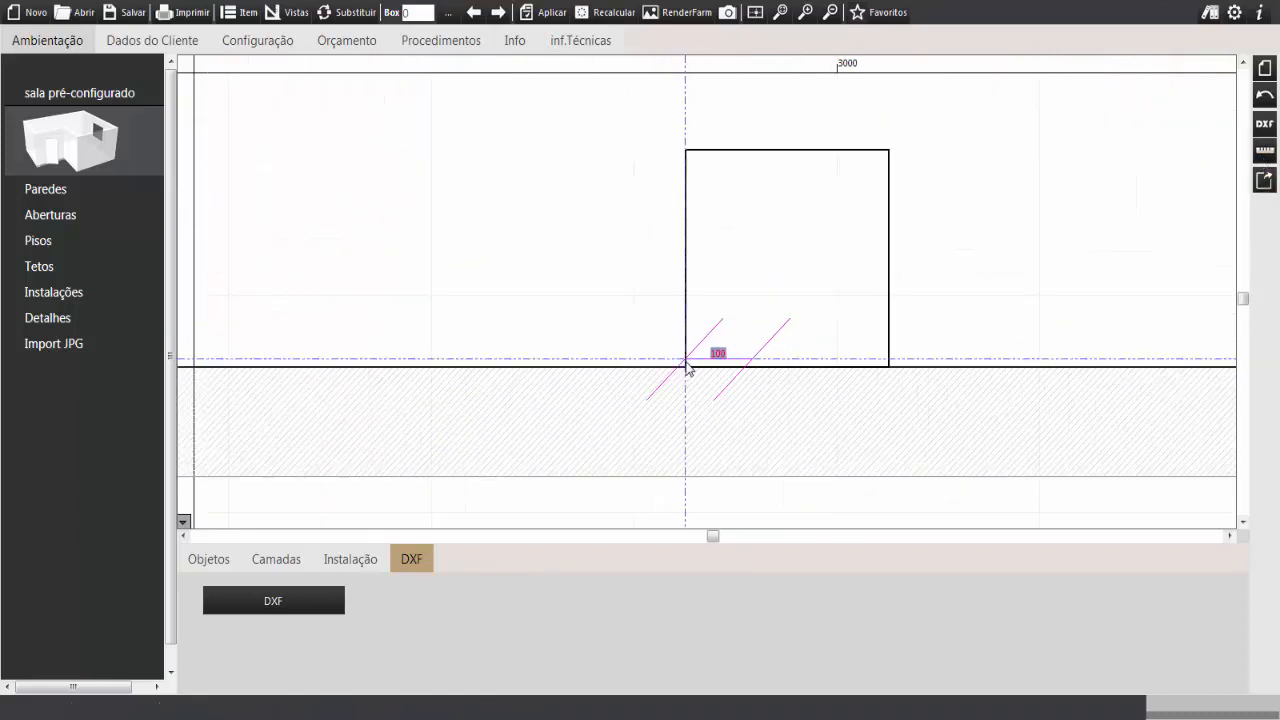
{"action": "left_click", "coordinate": [688, 367]}
{"action": "left_click_drag", "start_coordinate": [713, 424], "coordinate": [683, 424]}
{"action": "type", "text": "2677 x 5500 x 0"}
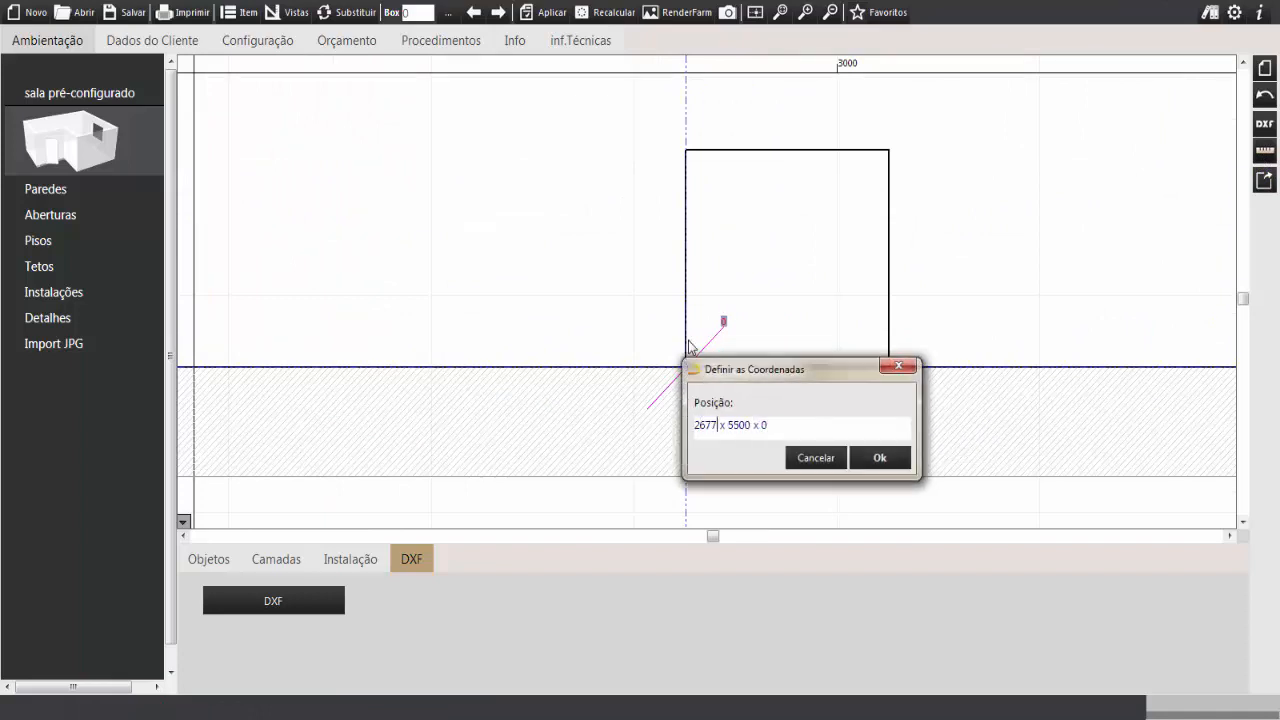
{"action": "key", "text": "Return"}
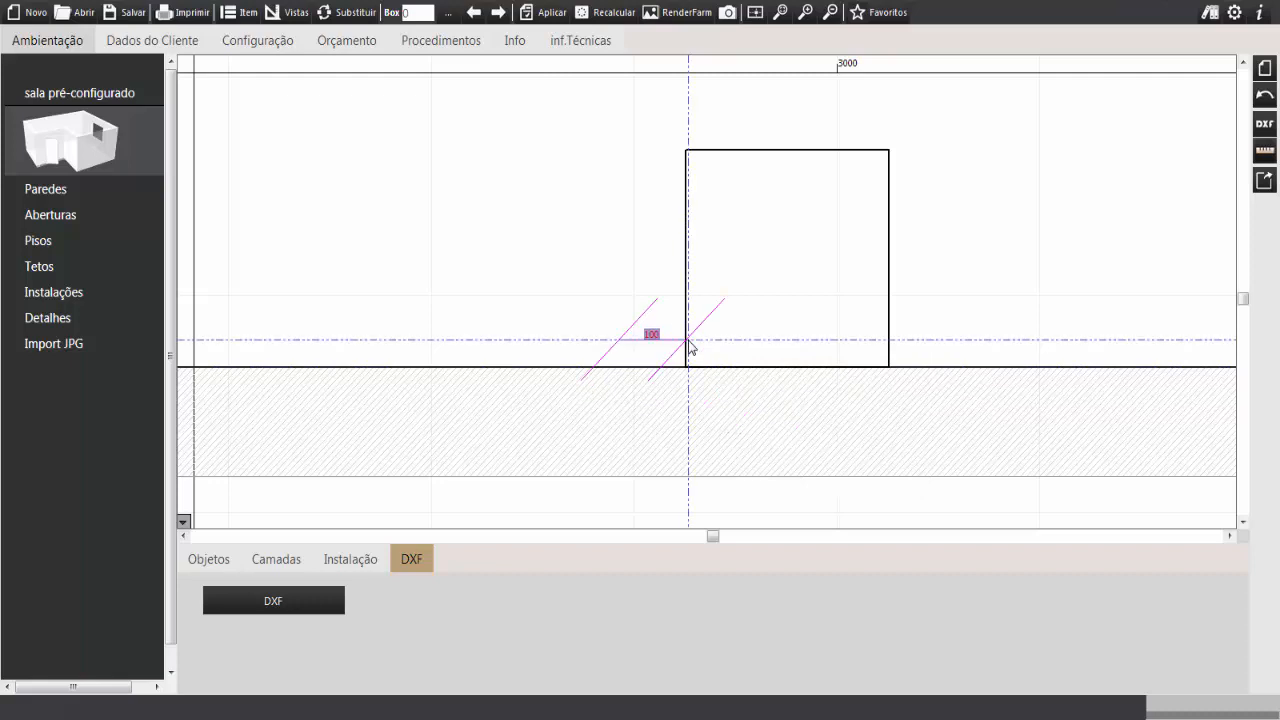
Step: Place a matching horizontal 100 dimension outward from the column's upper-left corner
{"action": "left_click", "coordinate": [1263, 148]}
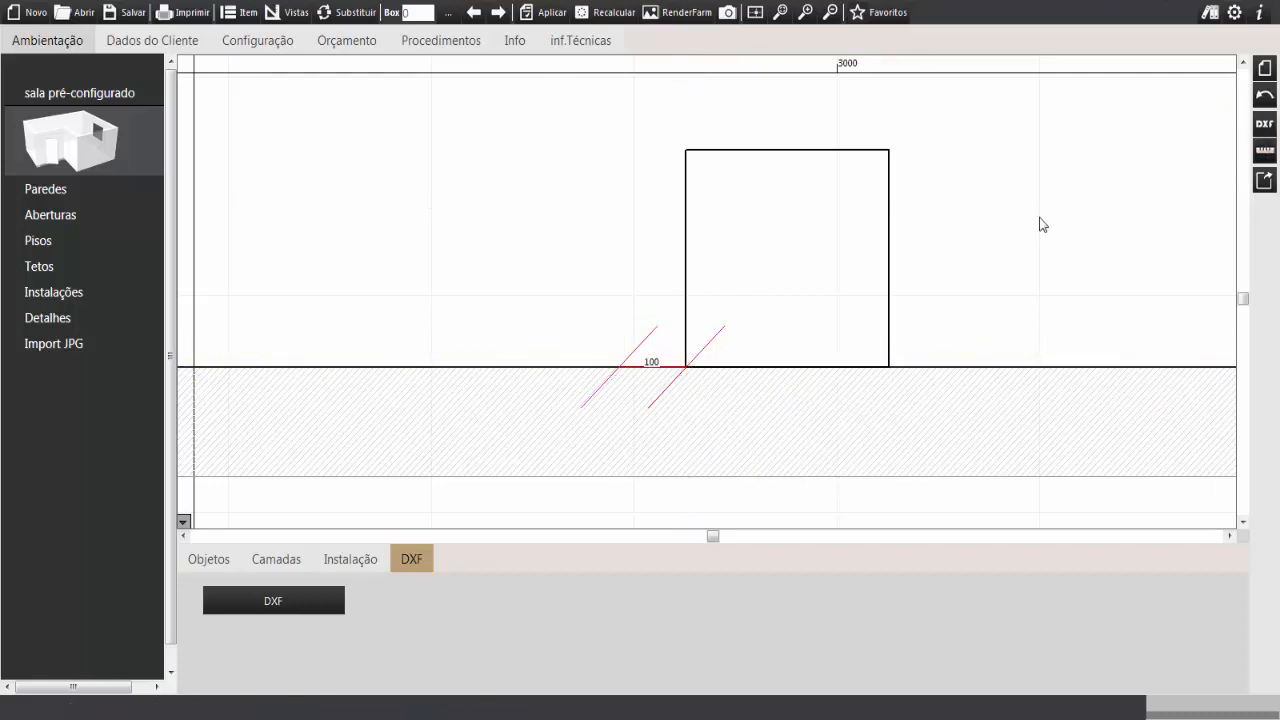
{"action": "left_click", "coordinate": [619, 367]}
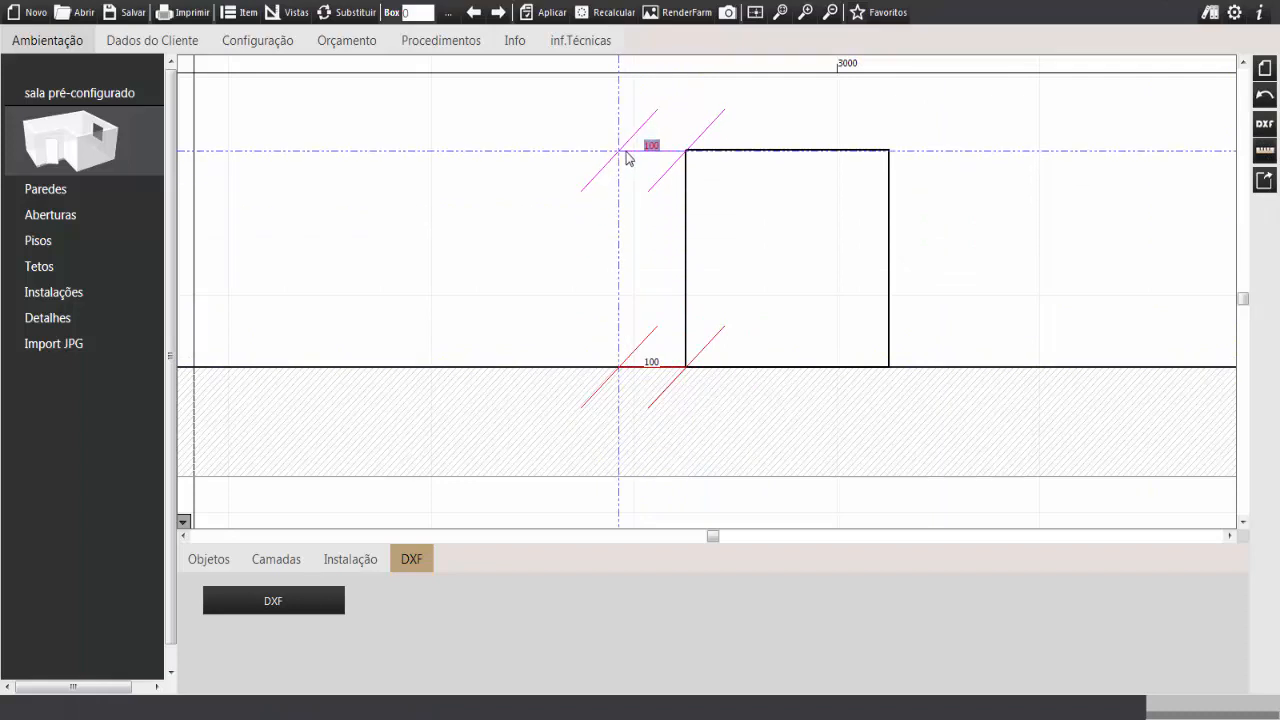
{"action": "left_click", "coordinate": [626, 151]}
Step: Dimension 100 vertically upward from the column's upper-left corner
{"action": "left_click_drag", "start_coordinate": [738, 198], "coordinate": [711, 353]}
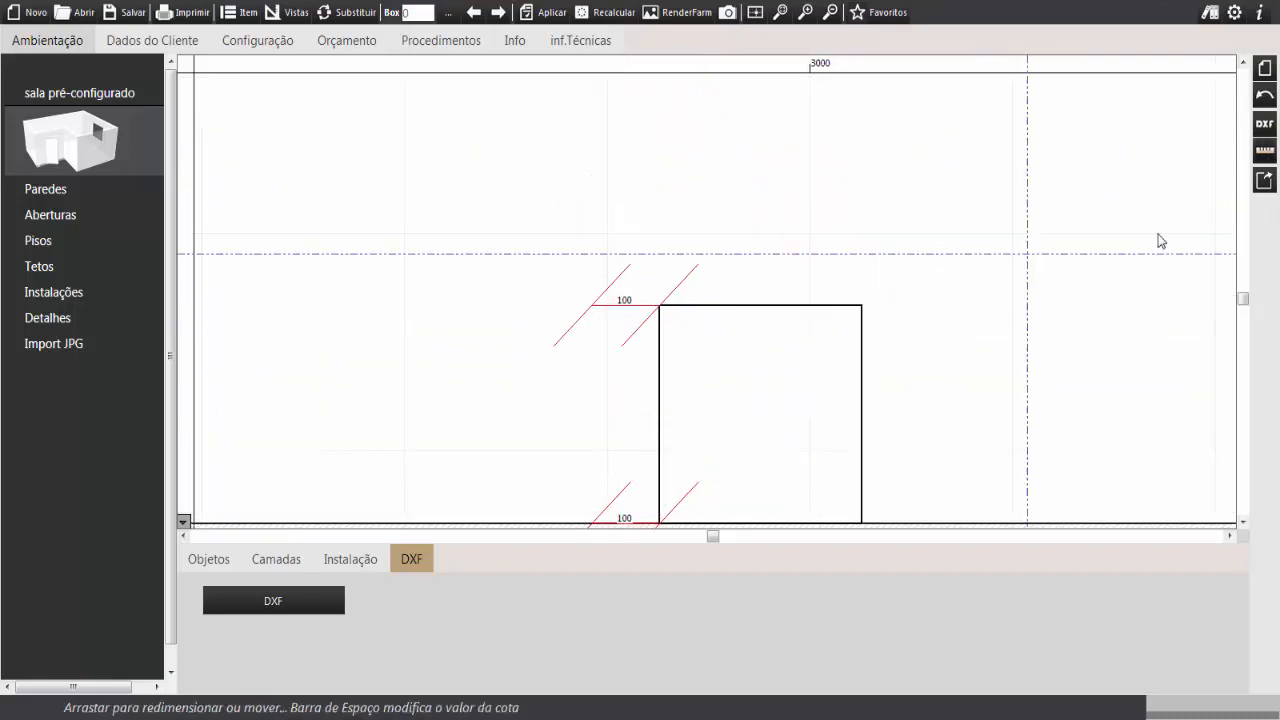
{"action": "left_click", "coordinate": [1265, 152]}
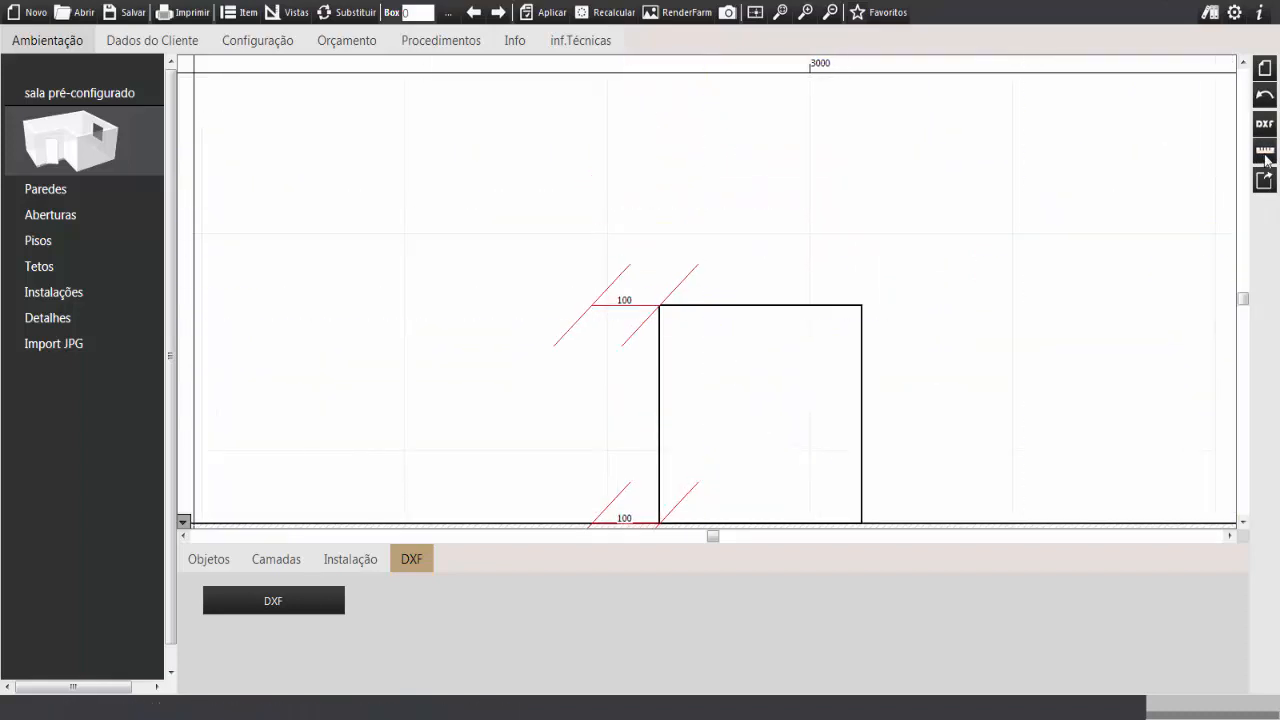
{"action": "left_click", "coordinate": [660, 313]}
{"action": "left_click_drag", "start_coordinate": [724, 369], "coordinate": [706, 371]}
{"action": "type", "text": "509"}
{"action": "key", "text": "Return"}
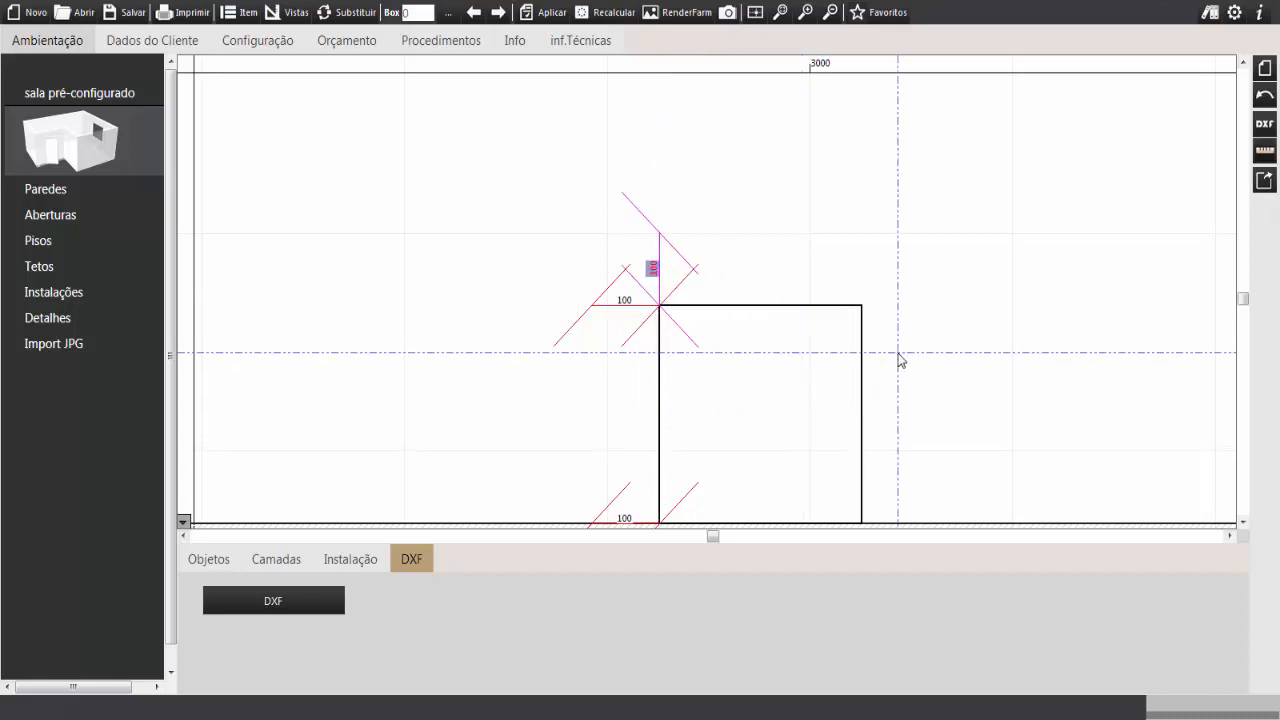
{"action": "middle_click_drag", "start_coordinate": [889, 351], "coordinate": [829, 329]}
{"action": "left_click", "coordinate": [1267, 156]}
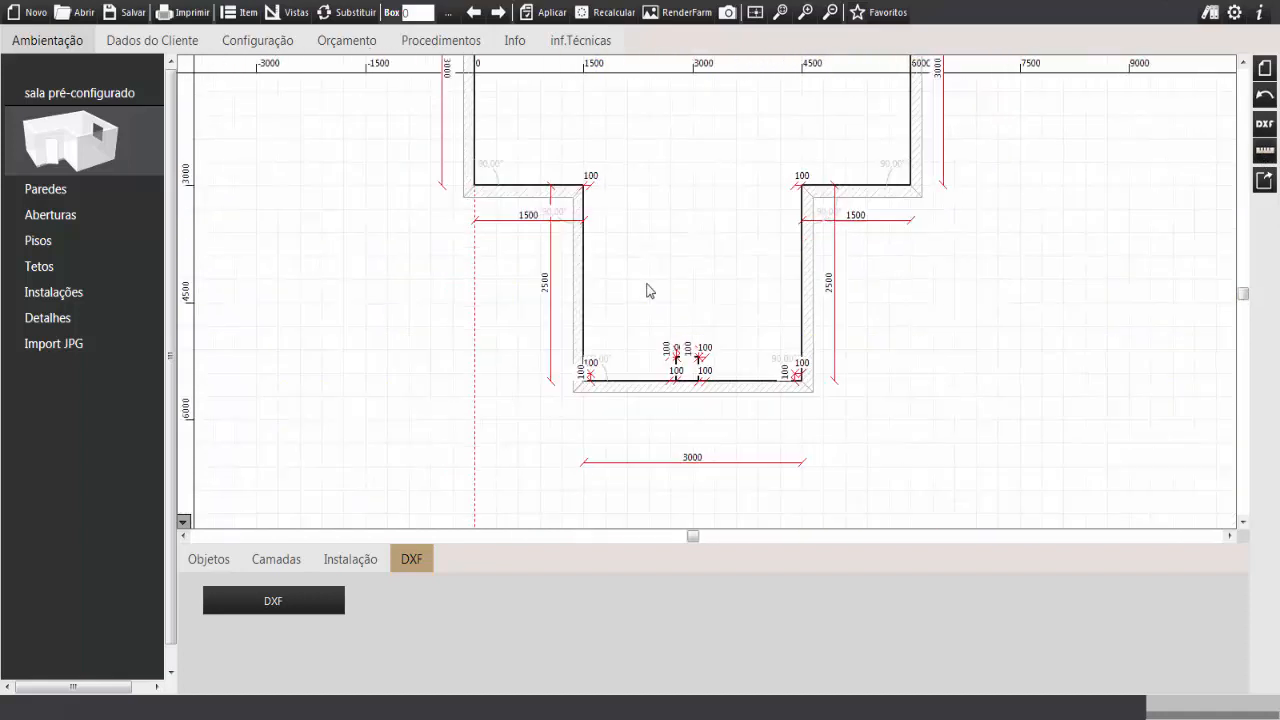
Step: Begin a free-form Forro Gesso ceiling in the narrow section, placing its first edge 100 inside the left wall between the dimension points
{"action": "middle_click_drag", "start_coordinate": [649, 289], "coordinate": [757, 251]}
{"action": "scroll", "coordinate": [755, 293], "scroll_direction": "up", "scroll_amount": 3}
{"action": "scroll", "coordinate": [755, 293], "scroll_direction": "down", "scroll_amount": 2}
{"action": "middle_click_drag", "start_coordinate": [756, 306], "coordinate": [765, 268]}
{"action": "scroll", "coordinate": [766, 263], "scroll_direction": "up", "scroll_amount": 2}
{"action": "scroll", "coordinate": [778, 263], "scroll_direction": "down", "scroll_amount": 2}
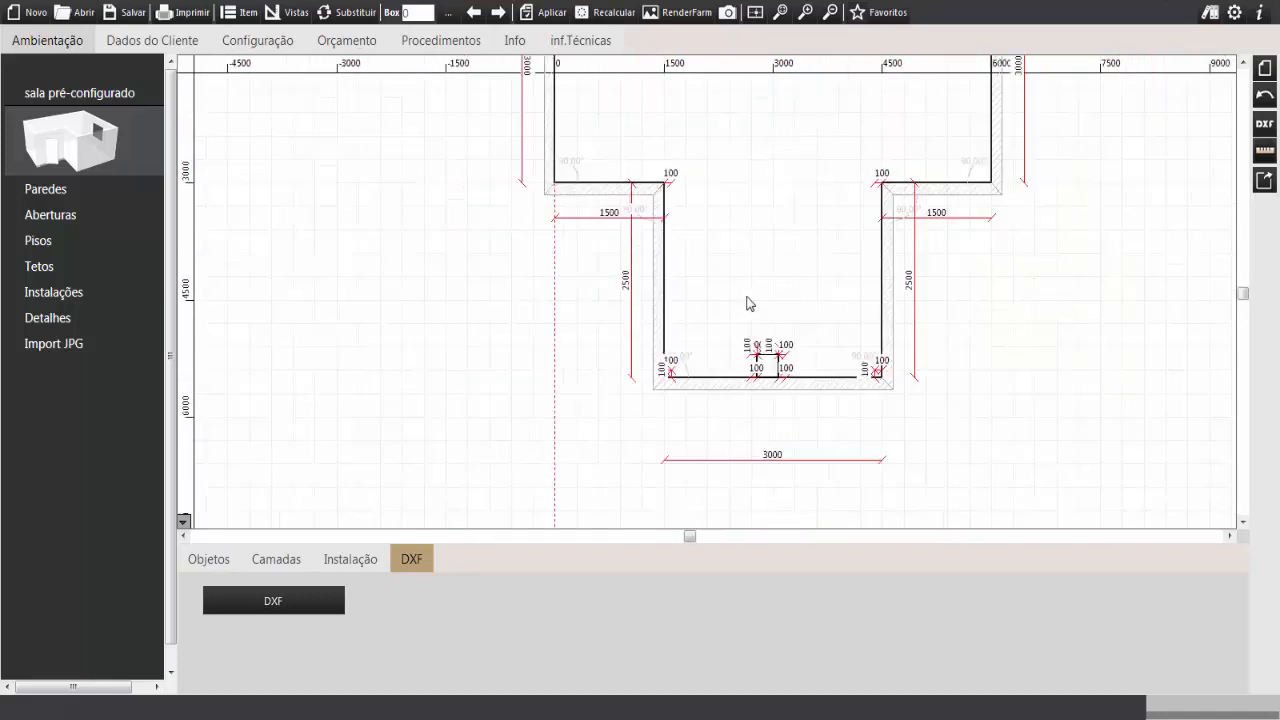
{"action": "left_click", "coordinate": [106, 264]}
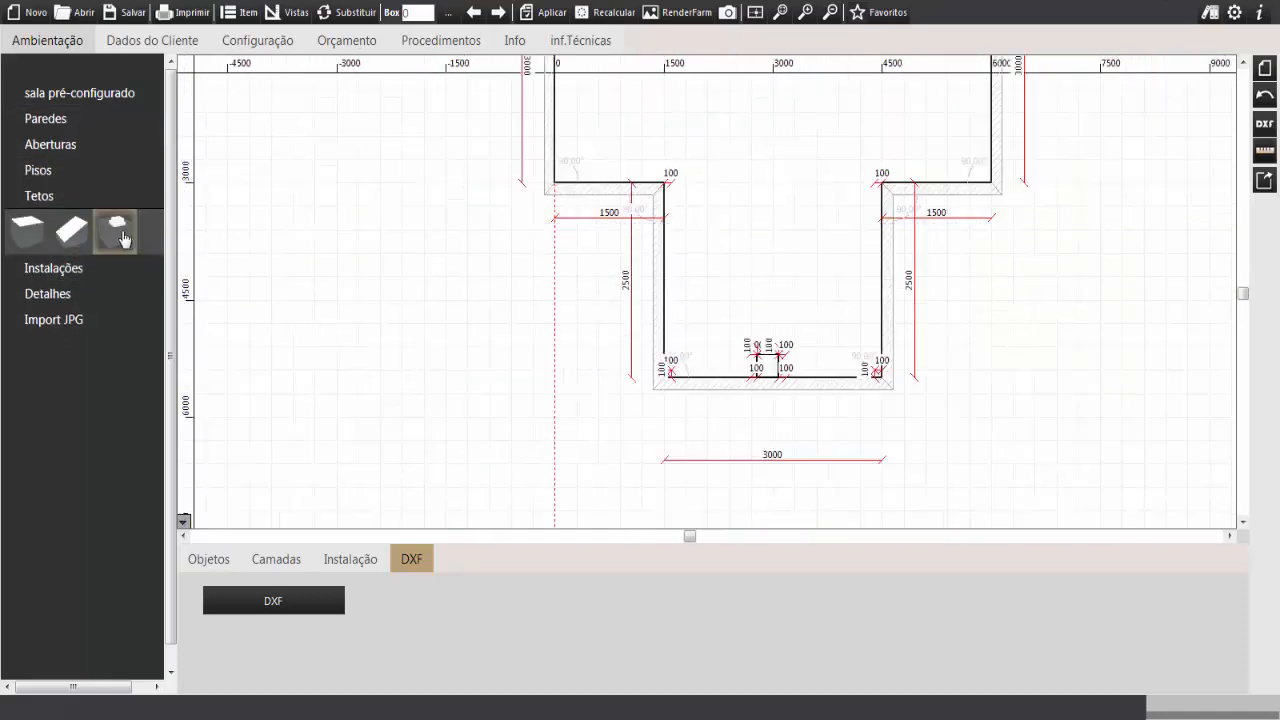
{"action": "left_click", "coordinate": [119, 237]}
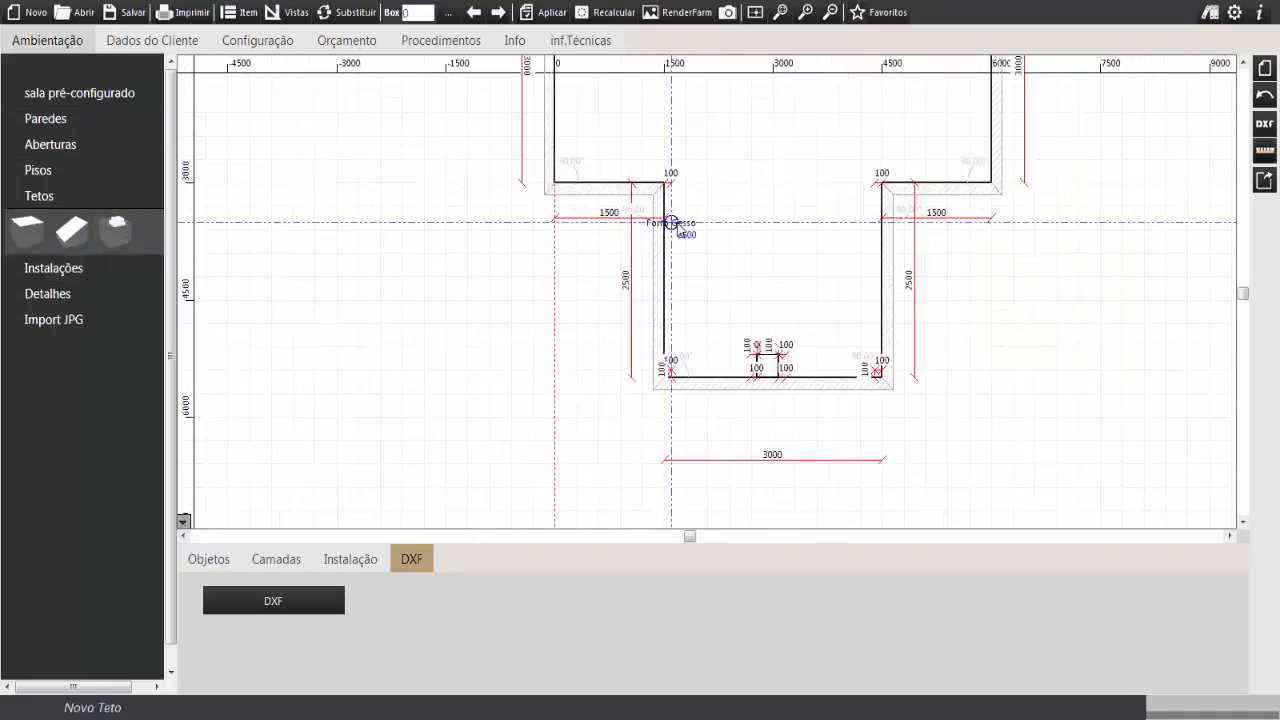
{"action": "scroll", "coordinate": [670, 216], "scroll_direction": "up", "scroll_amount": 3}
{"action": "left_click", "coordinate": [670, 138]}
{"action": "middle_click_drag", "start_coordinate": [664, 372], "coordinate": [666, 194]}
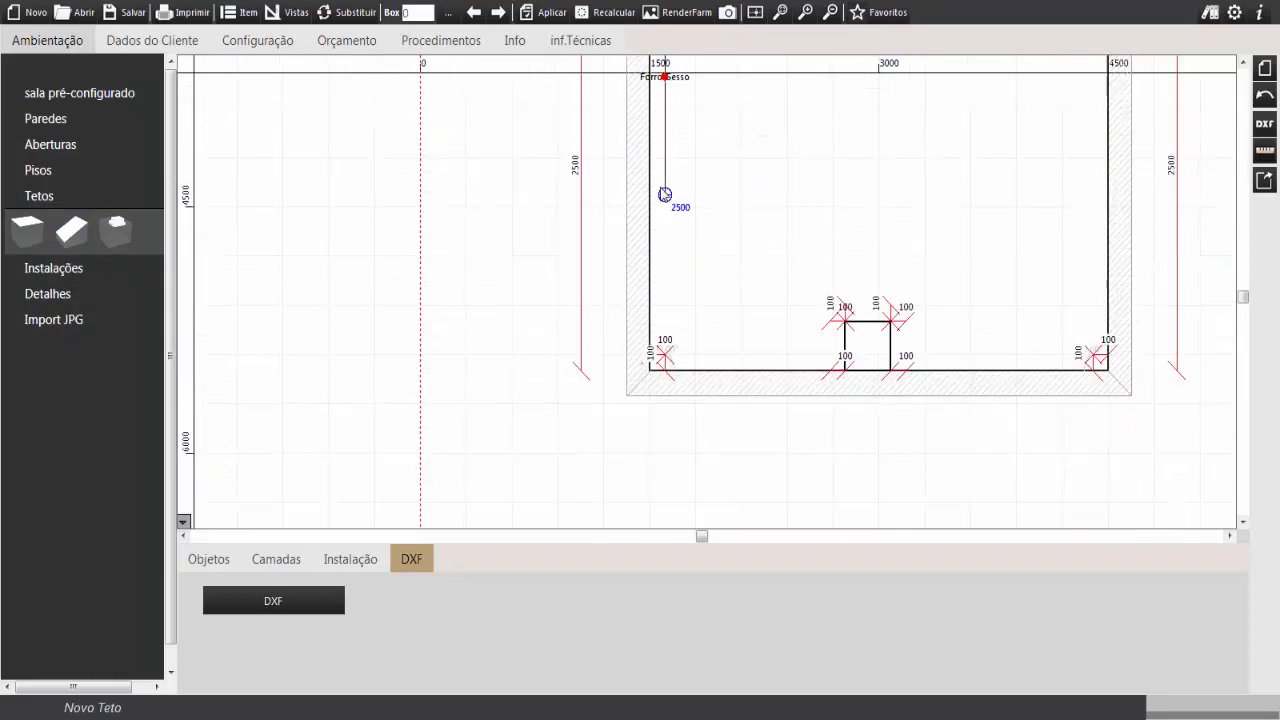
{"action": "left_click", "coordinate": [668, 352]}
Step: Continue the ceiling outline along the lower wall and around the column, keeping a 100 gap with the dimension points
{"action": "scroll", "coordinate": [801, 352], "scroll_direction": "up", "scroll_amount": 2}
{"action": "middle_click_drag", "start_coordinate": [801, 352], "coordinate": [697, 348]}
{"action": "scroll", "coordinate": [697, 348], "scroll_direction": "up", "scroll_amount": 2}
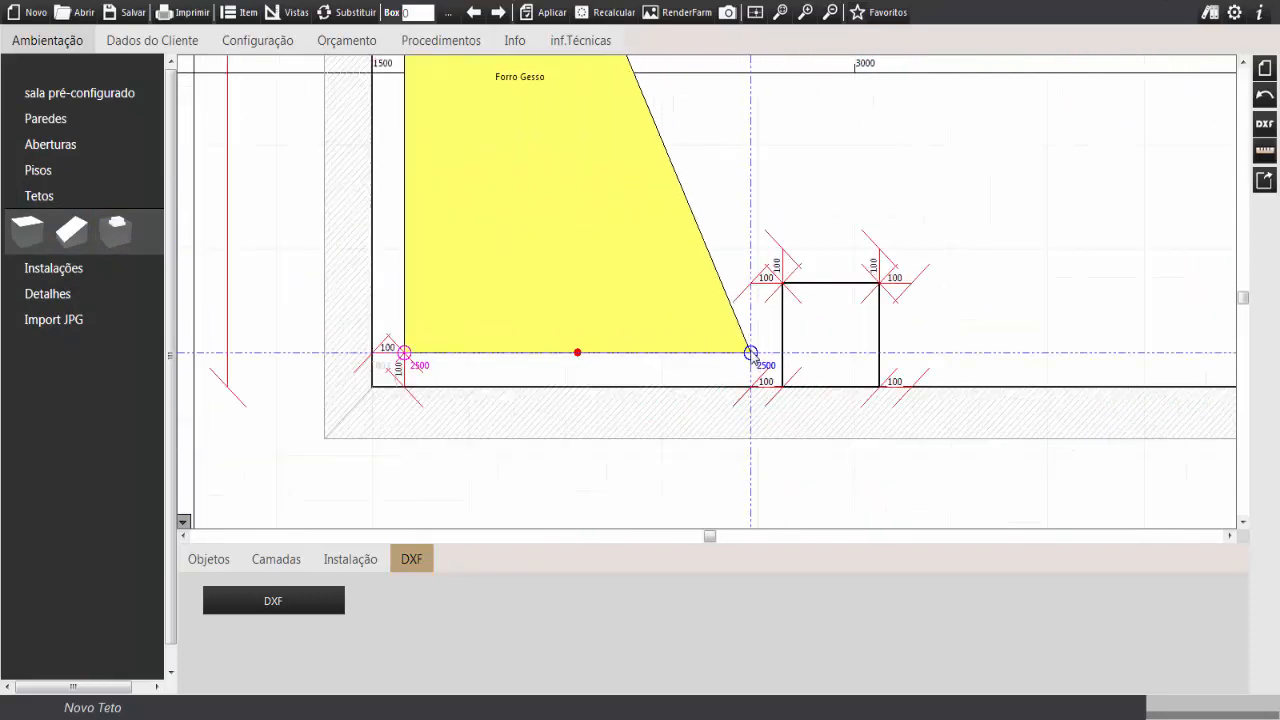
{"action": "left_click", "coordinate": [751, 352]}
{"action": "left_click", "coordinate": [751, 248]}
{"action": "left_click", "coordinate": [911, 248]}
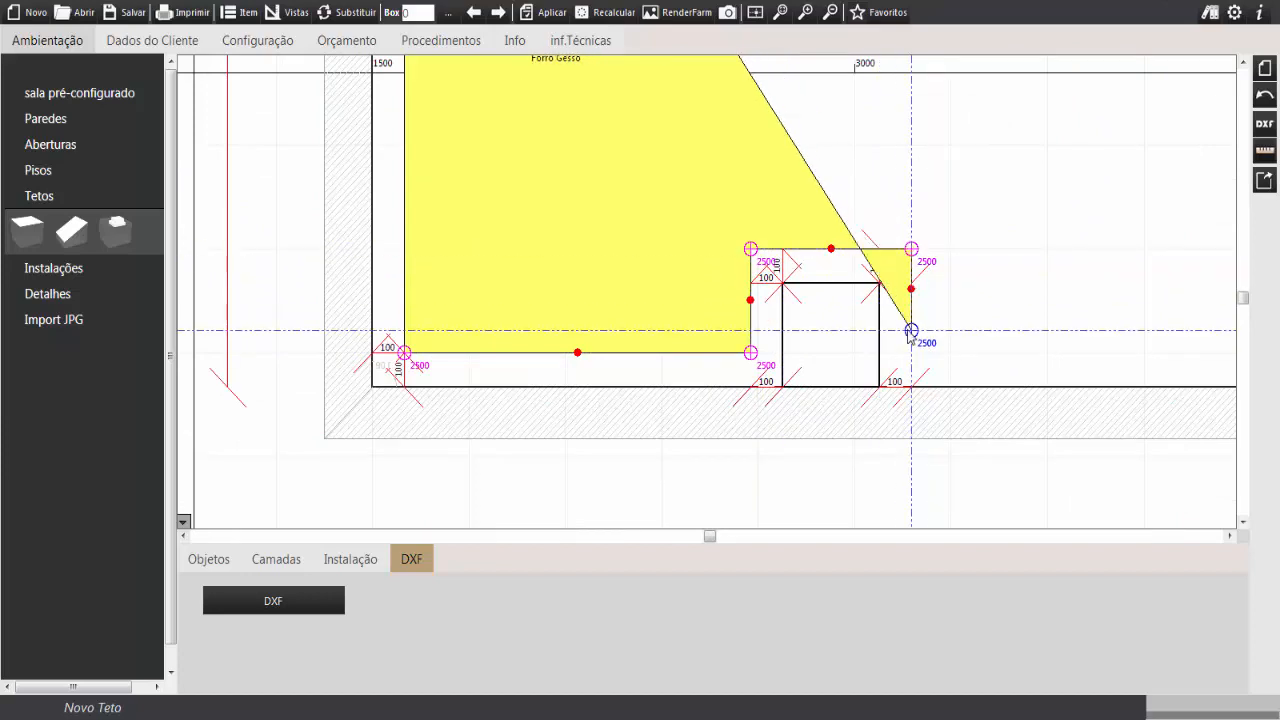
{"action": "left_click", "coordinate": [911, 353]}
Step: Complete the ceiling outline through the lower-right and upper-right dimension points, 100 inside the right wall
{"action": "middle_click_drag", "start_coordinate": [1048, 343], "coordinate": [691, 377]}
{"action": "left_click", "coordinate": [947, 386]}
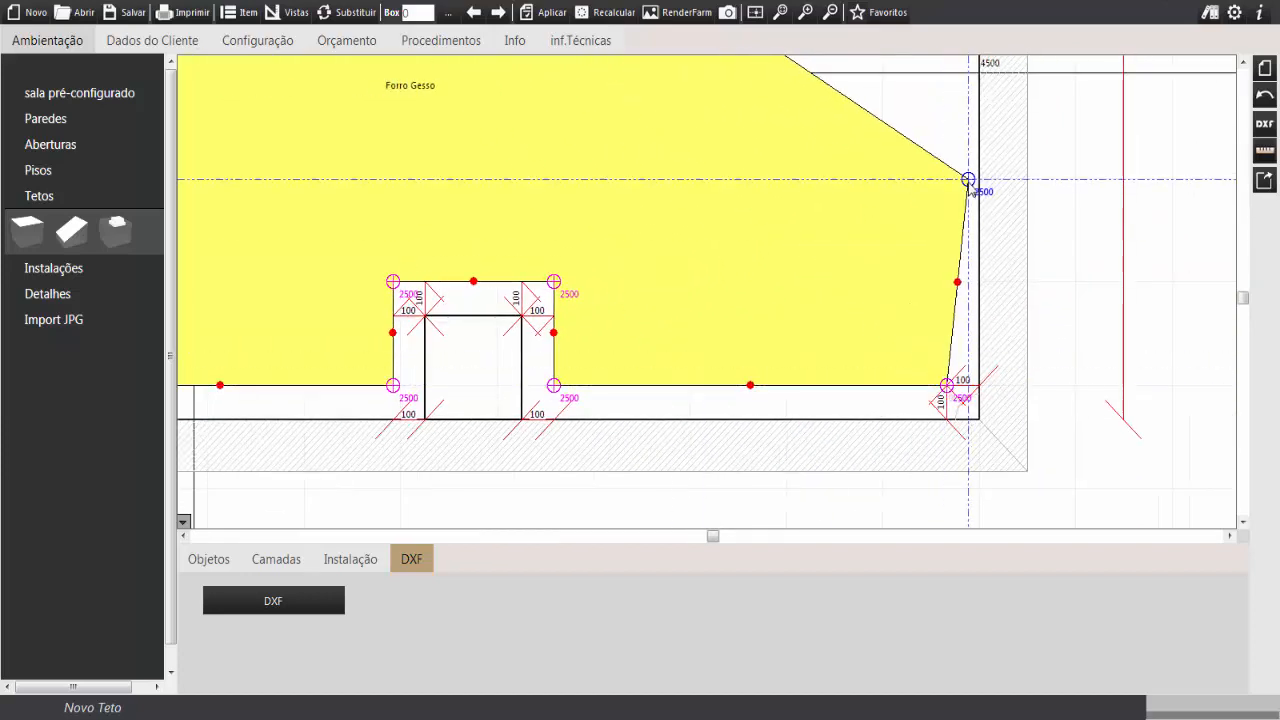
{"action": "scroll", "coordinate": [940, 120], "scroll_direction": "down", "scroll_amount": 3}
{"action": "middle_click_drag", "start_coordinate": [940, 120], "coordinate": [933, 369]}
{"action": "middle_click_drag", "start_coordinate": [921, 164], "coordinate": [905, 277]}
{"action": "left_click", "coordinate": [922, 214]}
{"action": "right_click", "coordinate": [922, 214]}
Step: Examine the plaster ceiling's gap around the walls and column in the 3D view, and return to the floor plan
{"action": "middle_click_drag", "start_coordinate": [800, 480], "coordinate": [801, 246]}
{"action": "scroll", "coordinate": [734, 325], "scroll_direction": "up", "scroll_amount": 2}
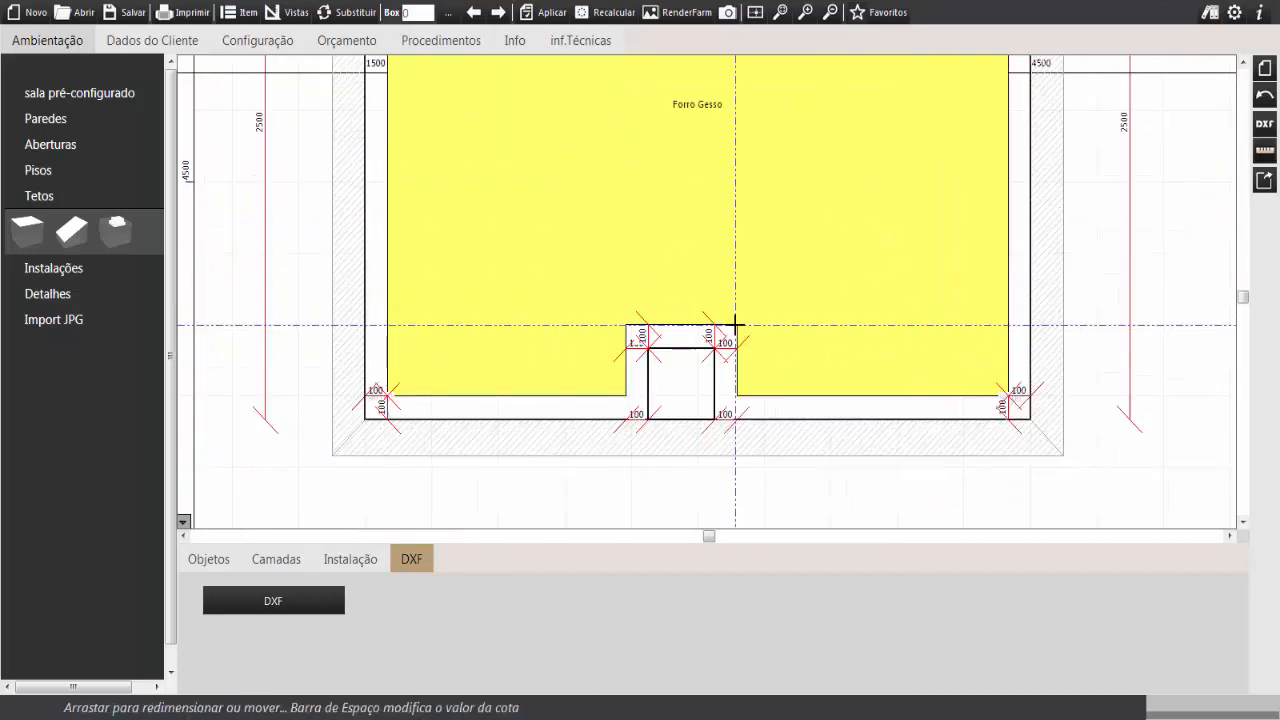
{"action": "left_click", "coordinate": [254, 48]}
{"action": "middle_click_drag", "start_coordinate": [808, 329], "coordinate": [706, 357]}
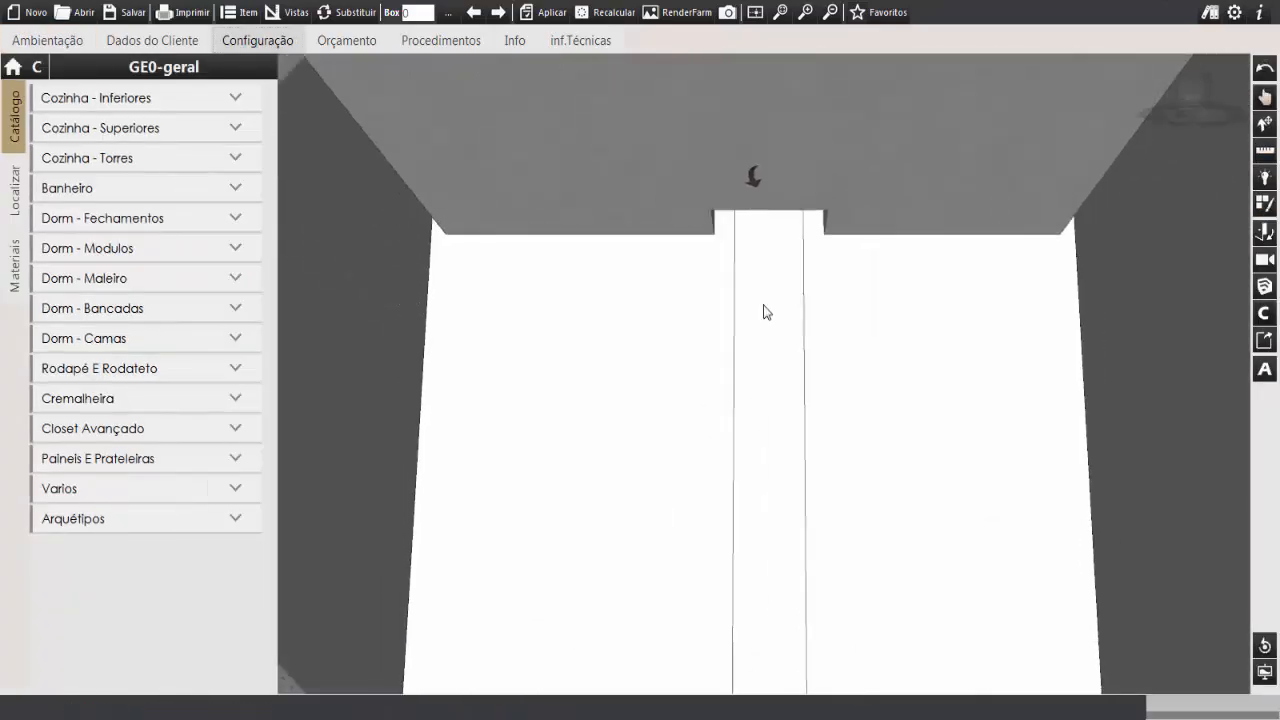
{"action": "scroll", "coordinate": [732, 358], "scroll_direction": "down", "scroll_amount": 2}
{"action": "scroll", "coordinate": [733, 360], "scroll_direction": "up", "scroll_amount": 1}
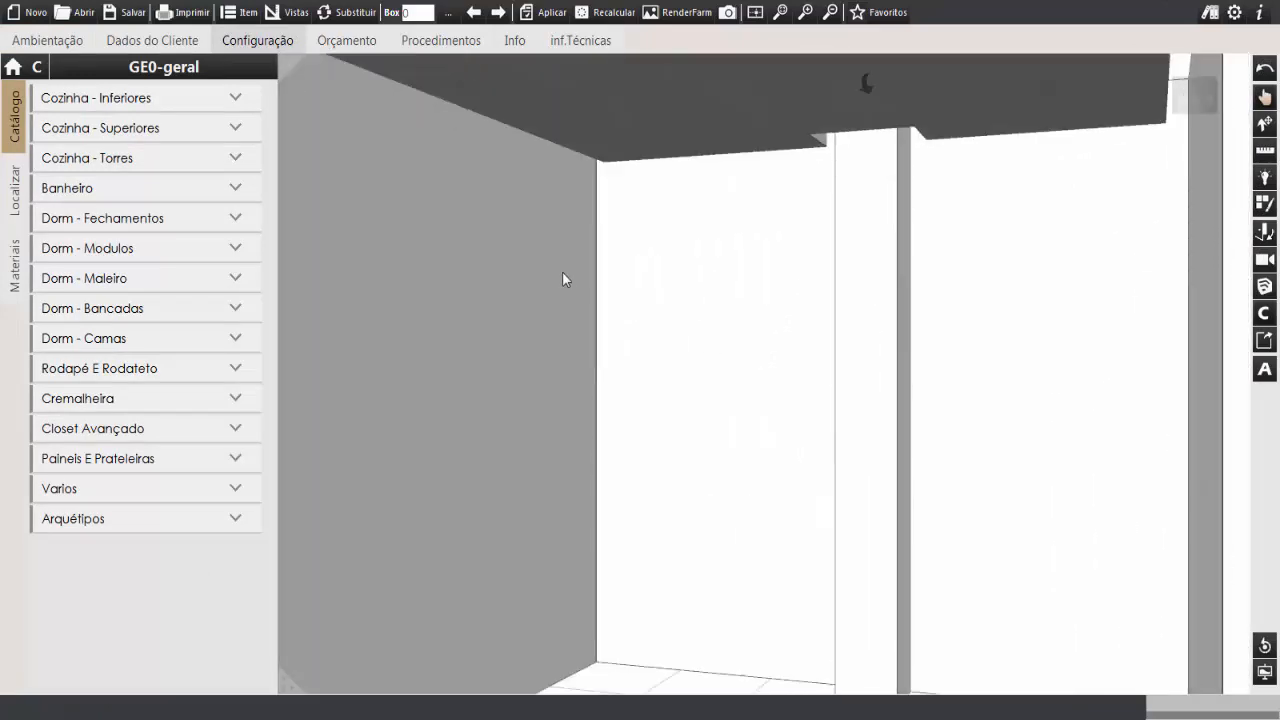
{"action": "left_click", "coordinate": [57, 42]}
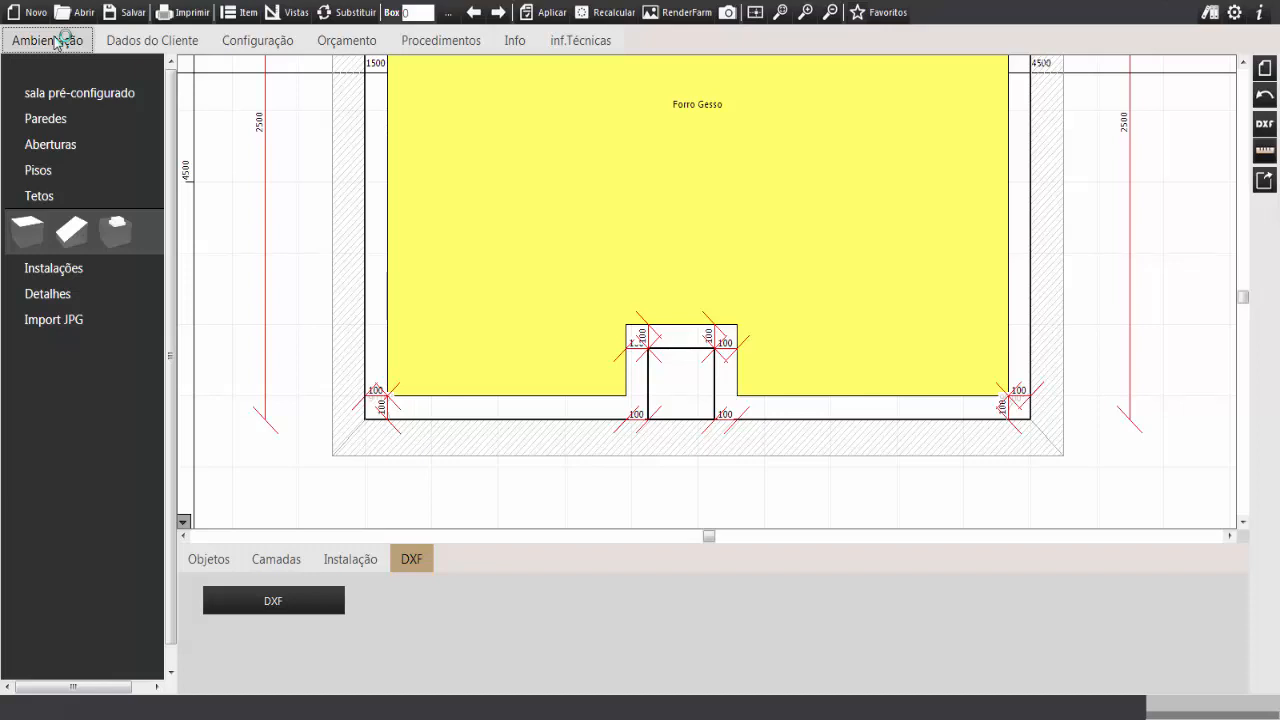
{"action": "left_click", "coordinate": [62, 40]}
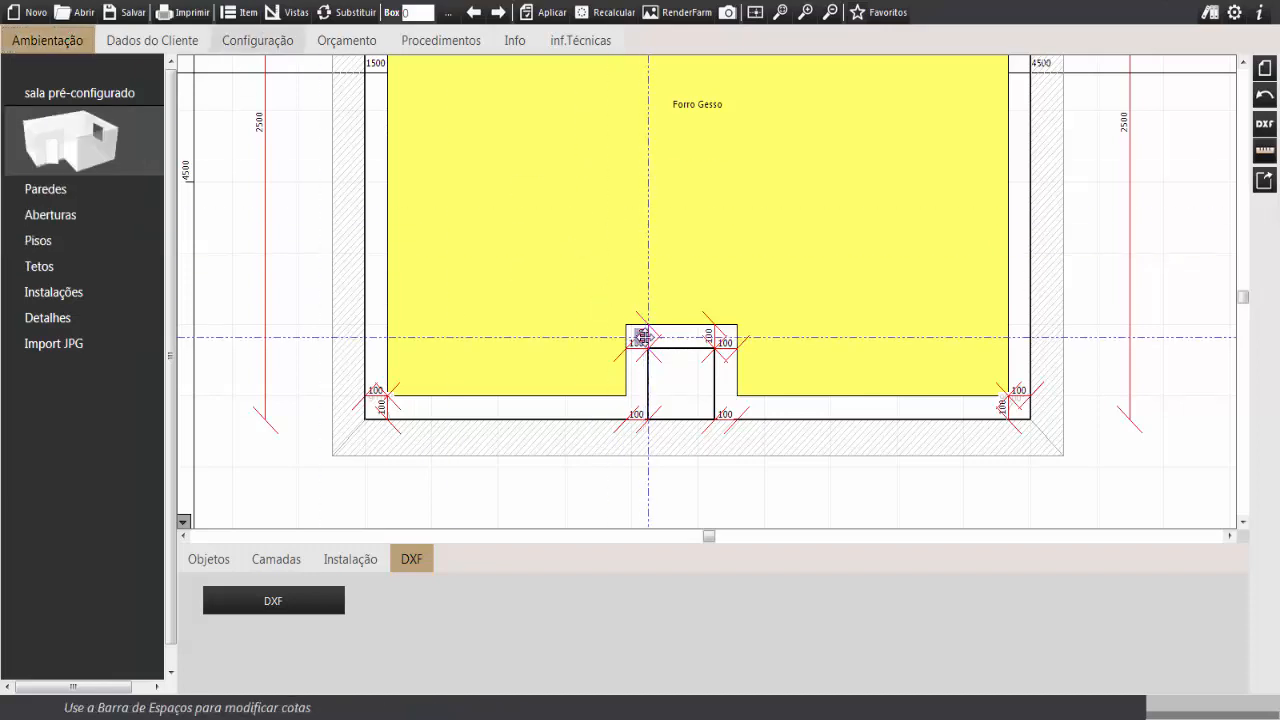